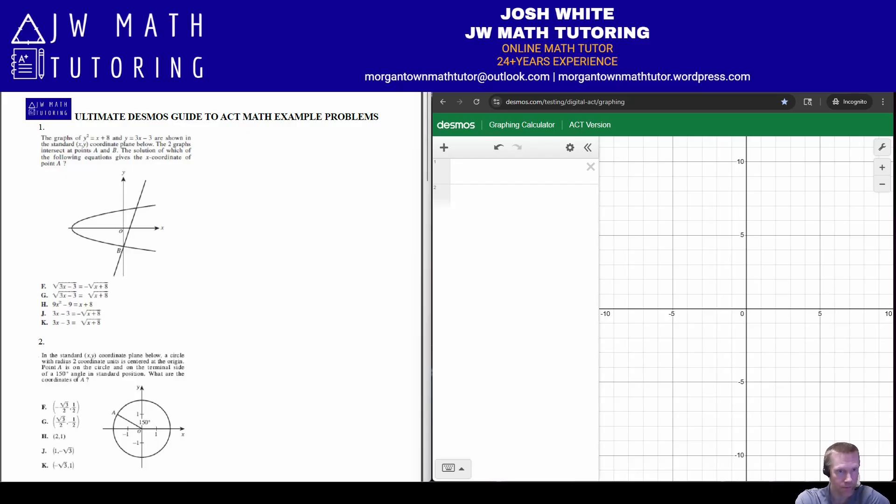
- Graph the two equations from problem 1, y^2 = x + 8 and y = 3x - 3, on separate expression lines
{"action": "scroll", "coordinate": [213, 285], "scroll_direction": "up", "scroll_amount": 1}
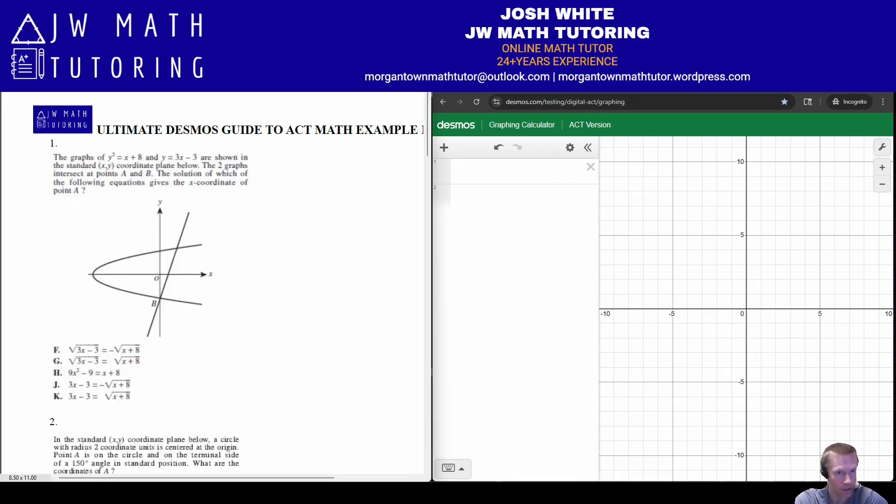
{"action": "scroll", "coordinate": [213, 285], "scroll_direction": "up", "scroll_amount": 1}
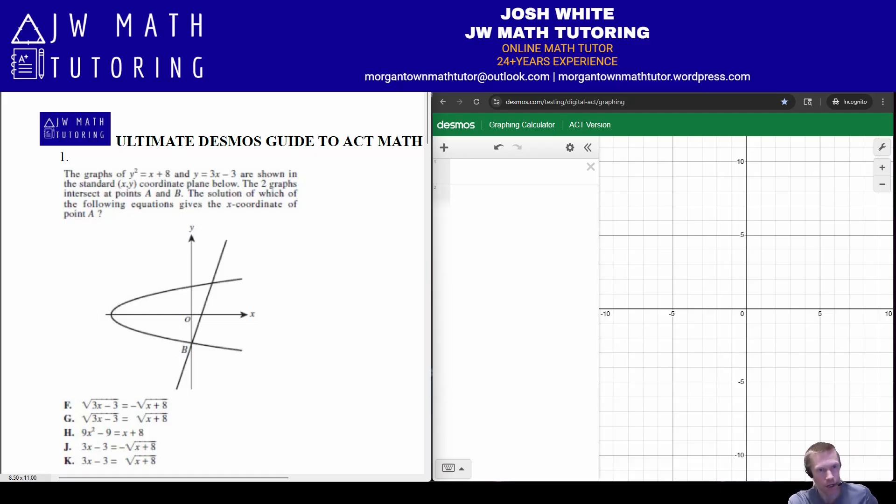
{"action": "left_click", "coordinate": [513, 172]}
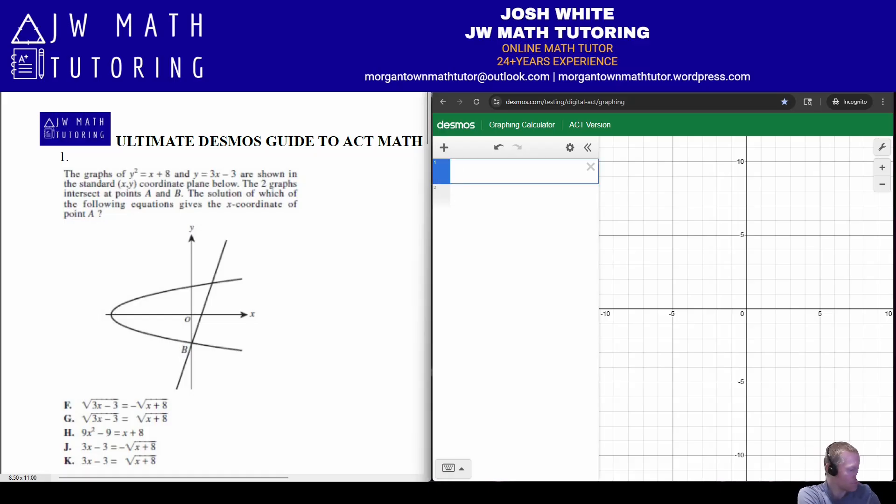
{"action": "type", "text": "y^2"}
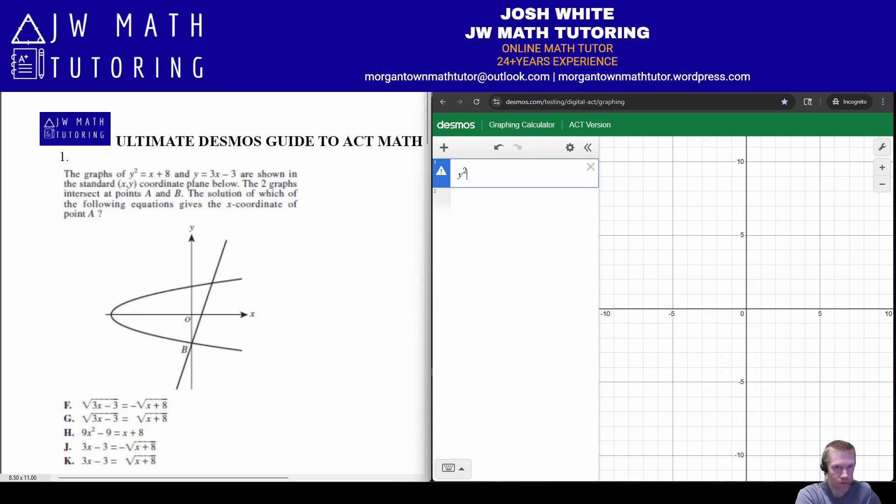
{"action": "type", "text": "=x"}
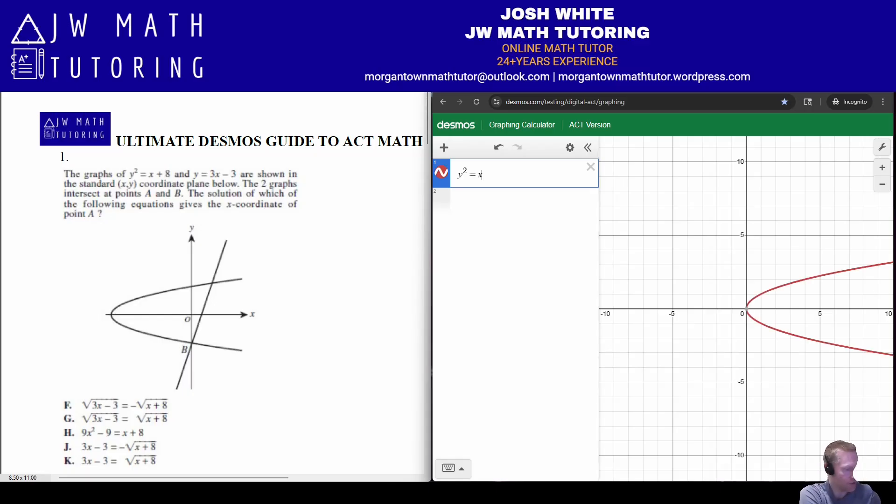
{"action": "type", "text": "+8"}
{"action": "key", "text": "Return"}
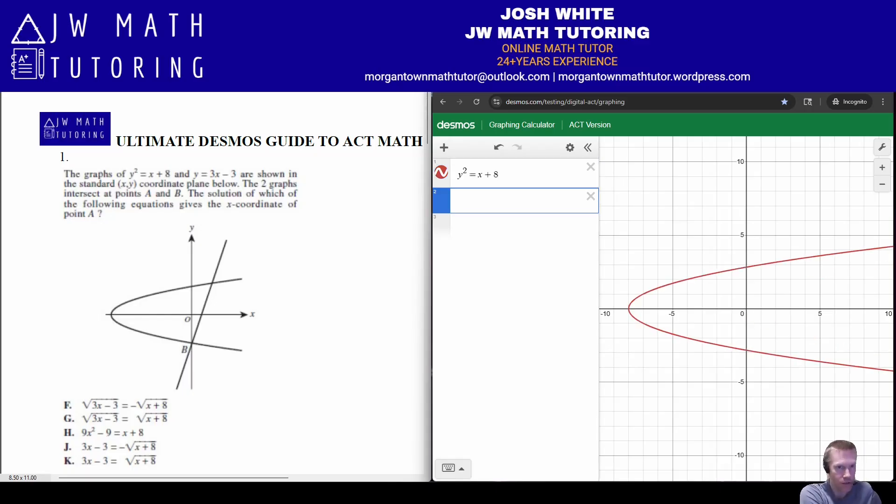
{"action": "type", "text": "y=3x-3"}
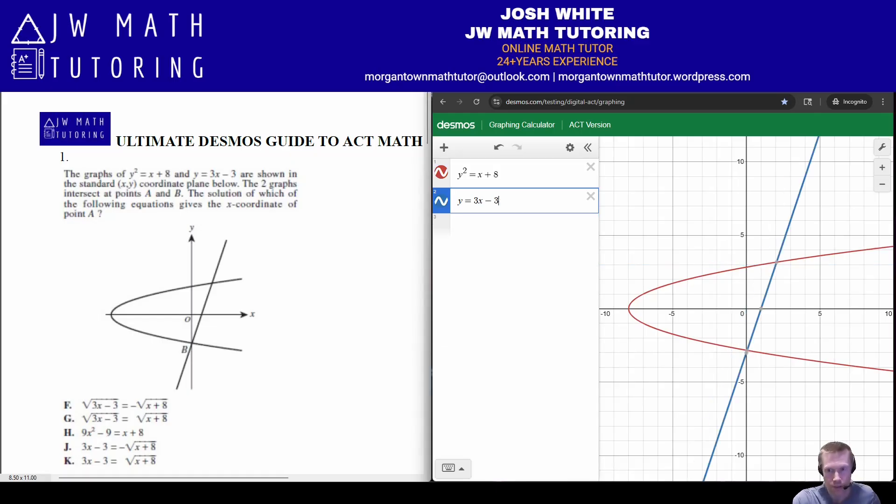
- Copy the upper intersection point of the two graphs to a new expression line and reduce it to its x-coordinate, 2.0571
{"action": "left_click", "coordinate": [777, 262]}
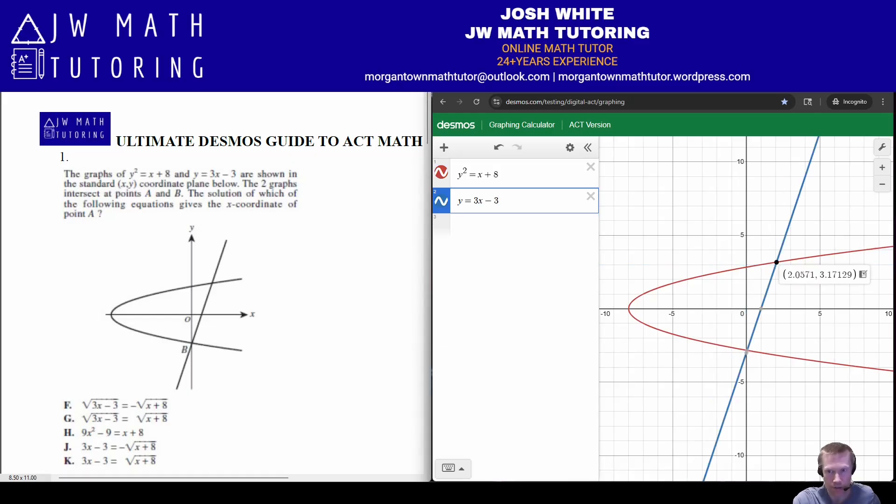
{"action": "left_click", "coordinate": [863, 275]}
{"action": "key", "text": "BackSpace"}
{"action": "key", "text": "BackSpace"}
{"action": "key", "text": "BackSpace"}
{"action": "key", "text": "BackSpace"}
{"action": "key", "text": "BackSpace"}
{"action": "key", "text": "BackSpace"}
{"action": "key", "text": "BackSpace"}
{"action": "key", "text": "BackSpace"}
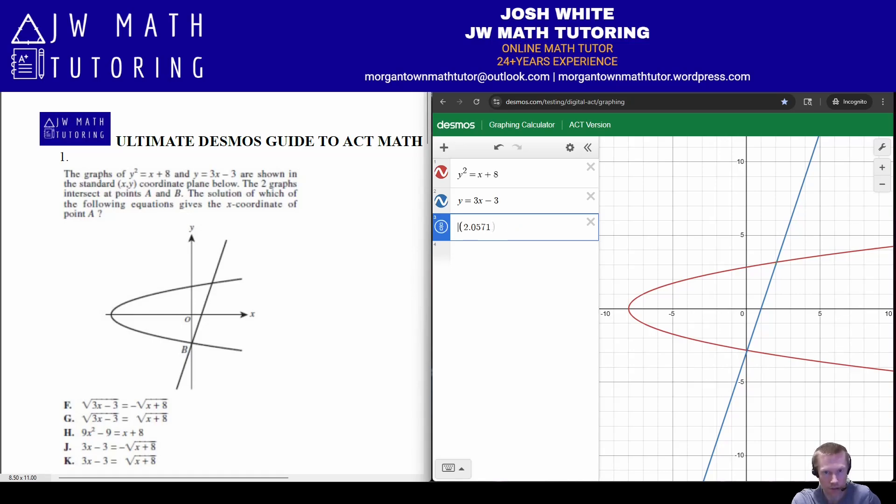
{"action": "key", "text": "Delete"}
{"action": "key", "text": "Return"}
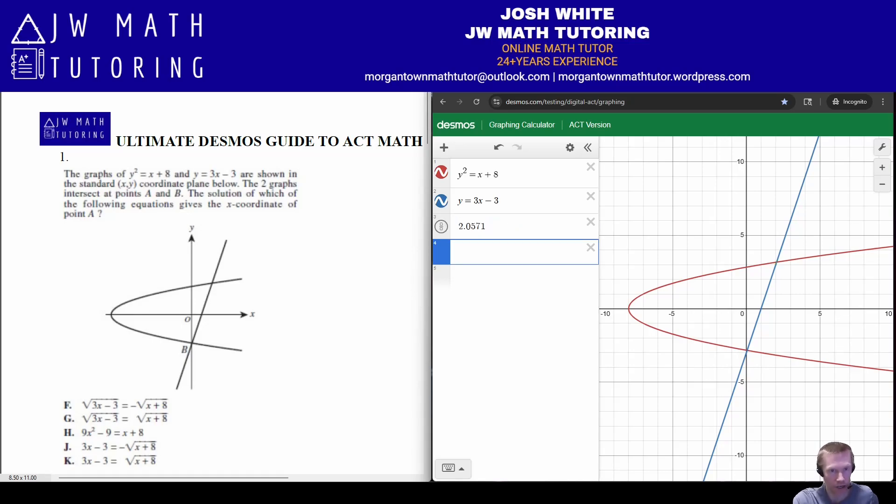
- Enter answer choice F as the regression √(3x₁ - 3) ~ -√(x₁ + 8) on the next expression line
{"action": "type", "text": "sqrt3x-3"}
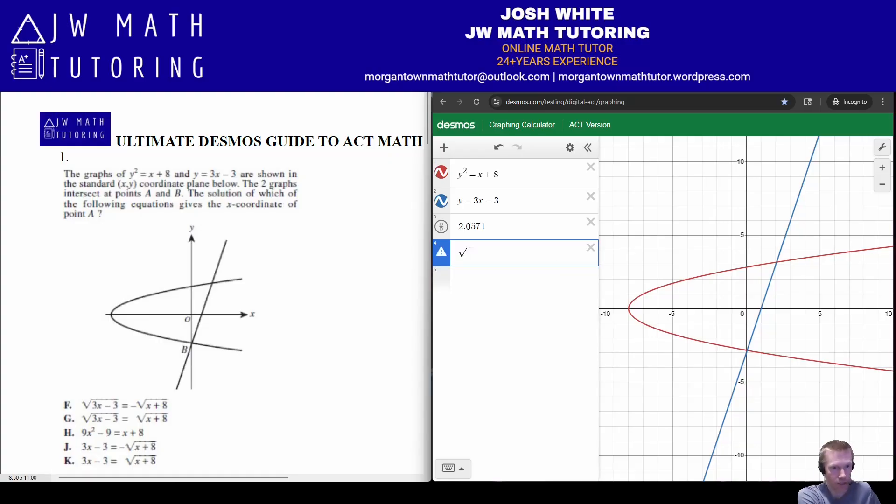
{"action": "key", "text": "Right"}
{"action": "type", "text": "~"}
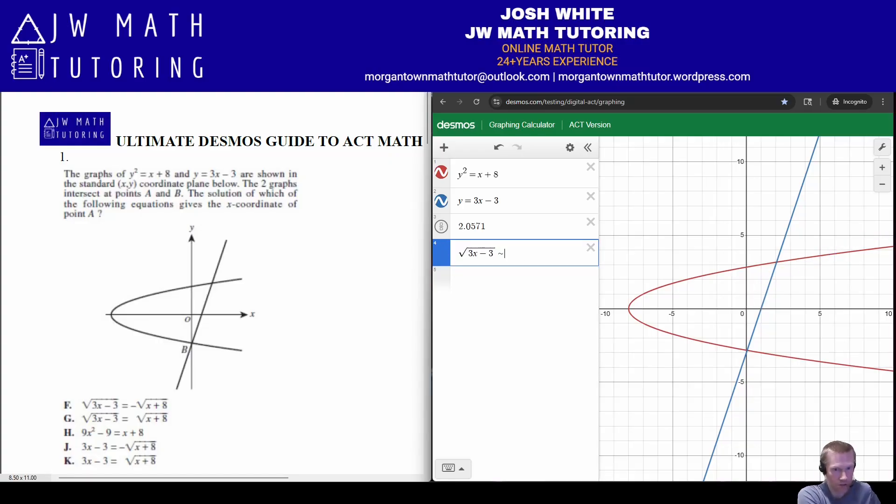
{"action": "type", "text": "-sqr"}
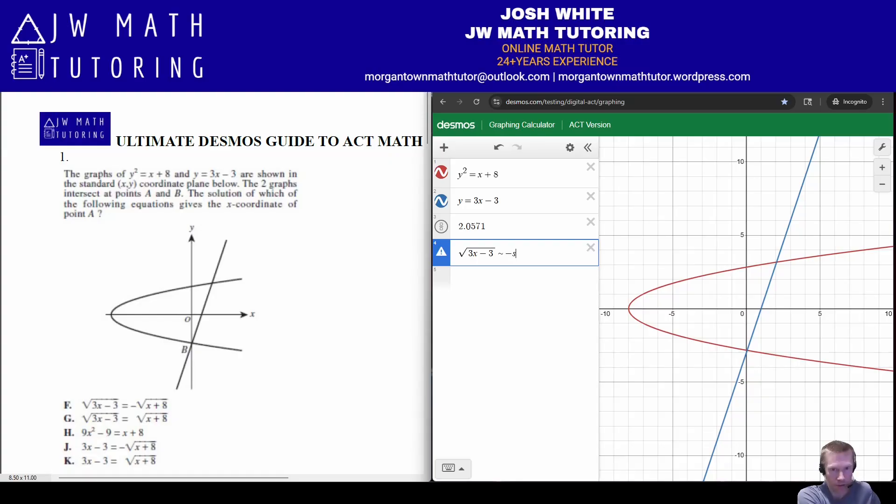
{"action": "type", "text": "tx+8"}
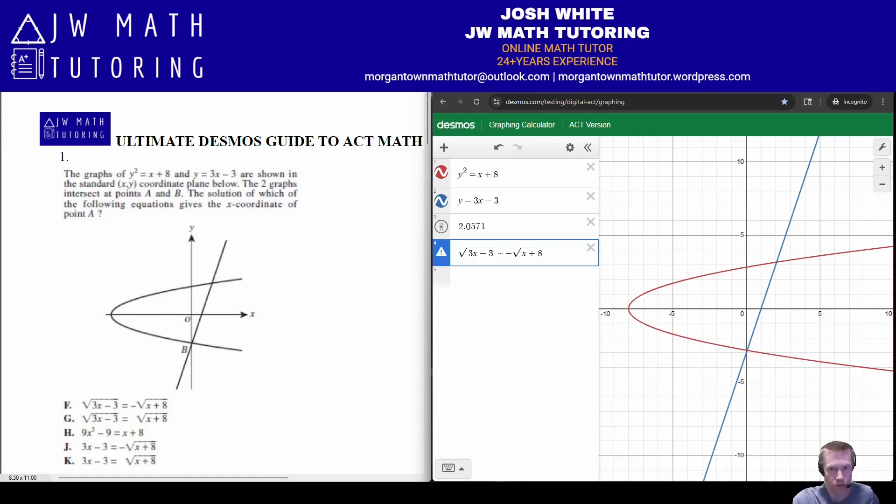
{"action": "left_click", "coordinate": [480, 255]}
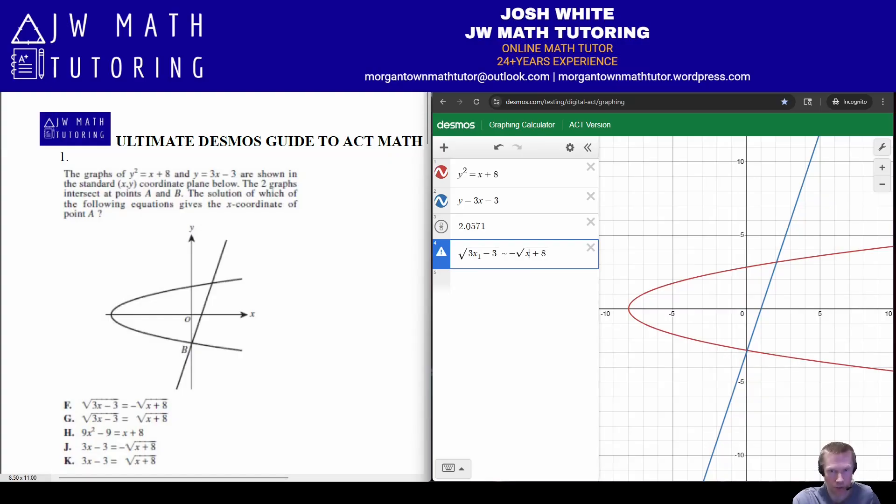
{"action": "type", "text": "1"}
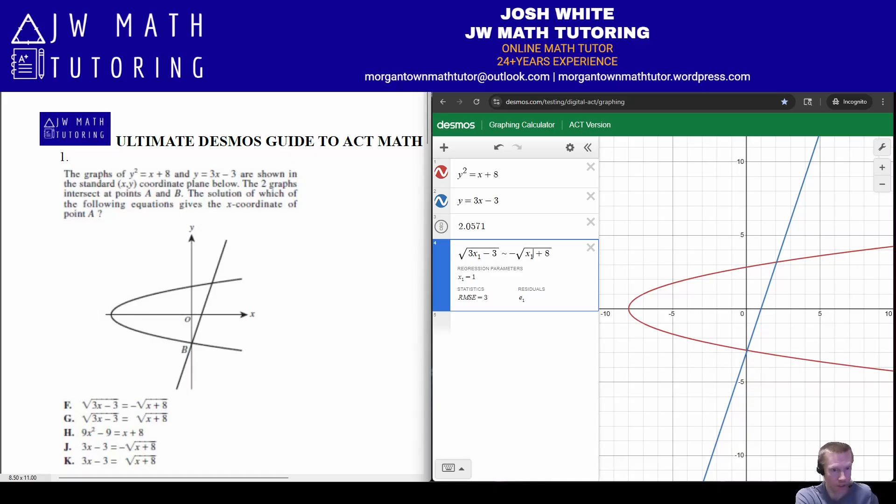
- Change the regression to answer choice G by removing the minus sign before √(x₁ + 8)
{"action": "key", "text": "Right"}
{"action": "key", "text": "Right"}
{"action": "key", "text": "Left"}
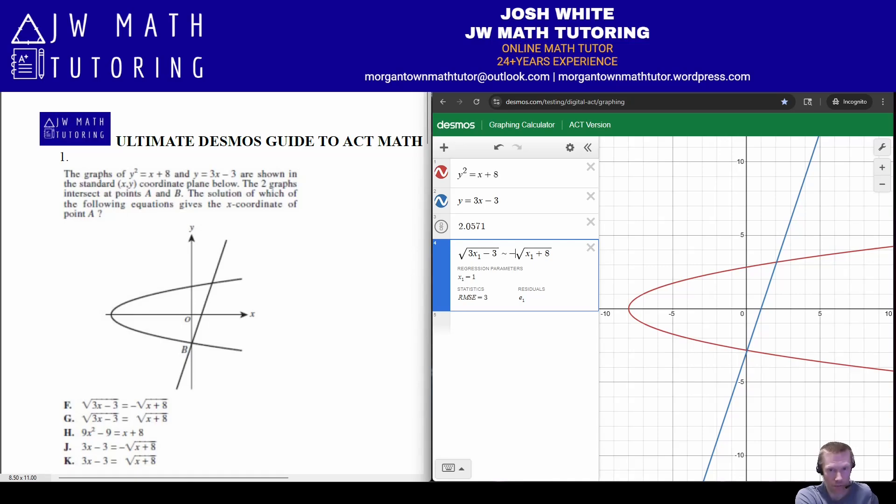
{"action": "key", "text": "BackSpace"}
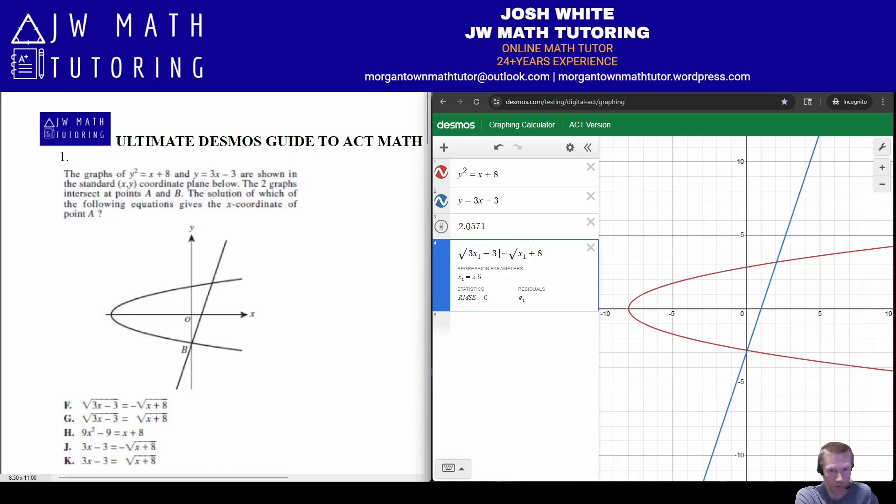
{"action": "key", "text": "Return"}
{"action": "key", "text": "Up"}
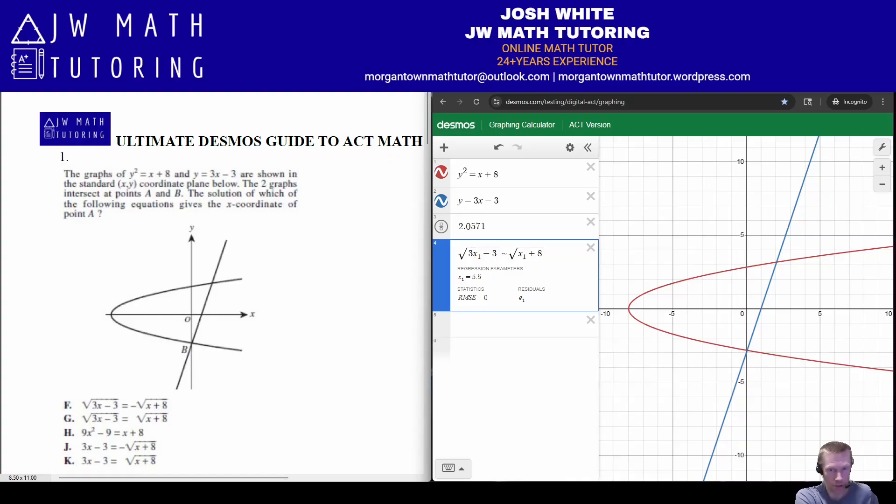
- Replace the left side of the regression with 3x₁ - 3 to test answer choice K, 3x₁ - 3 ~ √(x₁ + 8)
{"action": "key", "text": "BackSpace"}
{"action": "key", "text": "BackSpace"}
{"action": "key", "text": "BackSpace"}
{"action": "key", "text": "BackSpace"}
{"action": "key", "text": "BackSpace"}
{"action": "key", "text": "BackSpace"}
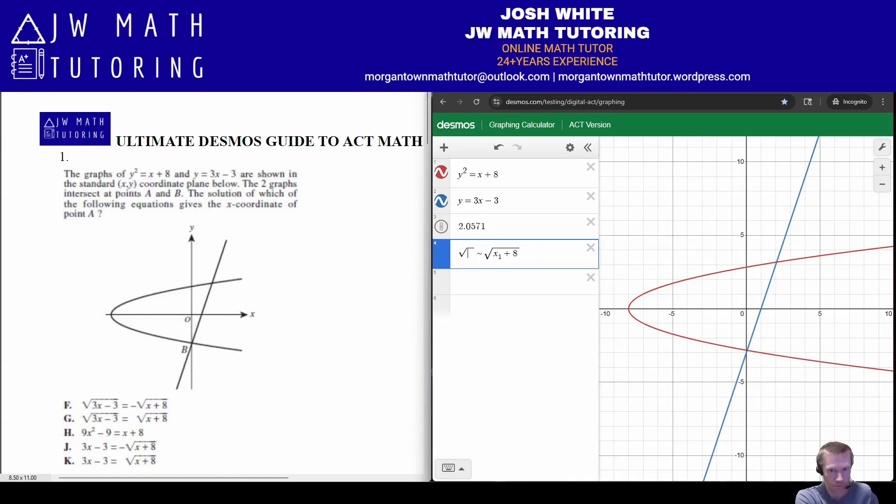
{"action": "type", "text": "3x_1-"}
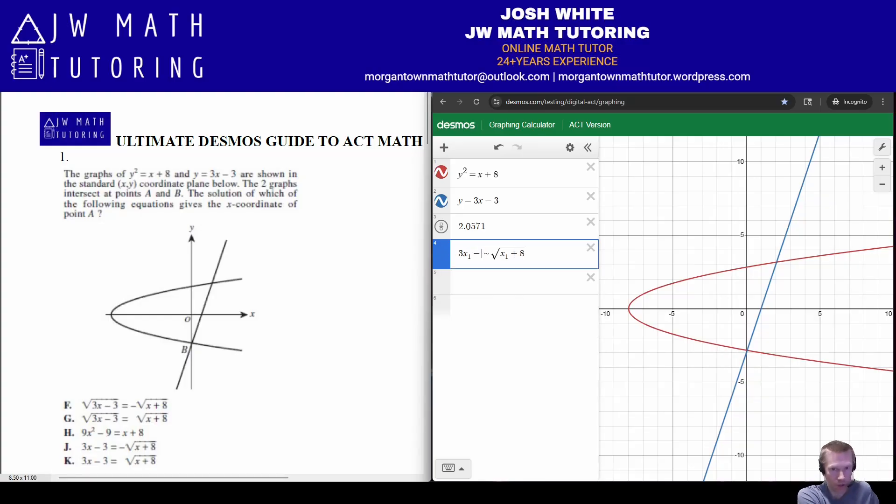
{"action": "type", "text": "3"}
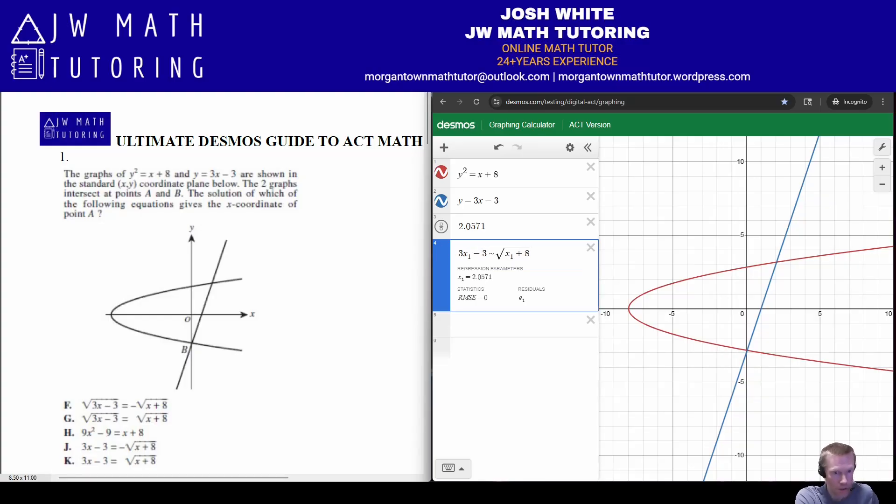
- Test answer choice J by temporarily negating √(x₁ + 8), and show the coordinates of the upper intersection point
{"action": "key", "text": "Right"}
{"action": "type", "text": "-"}
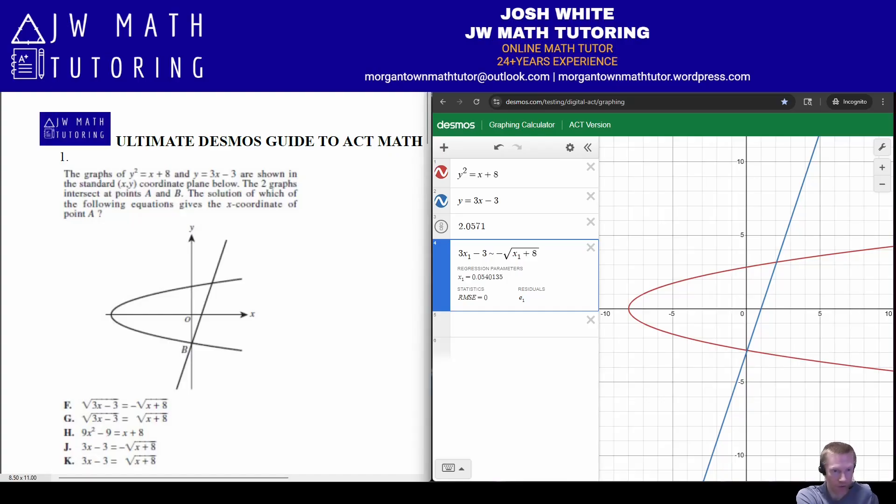
{"action": "key", "text": "BackSpace"}
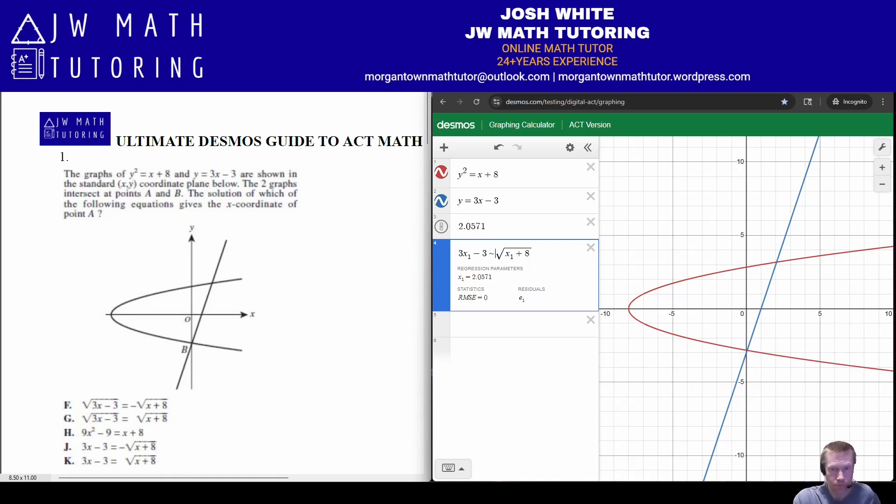
{"action": "left_click", "coordinate": [776, 263]}
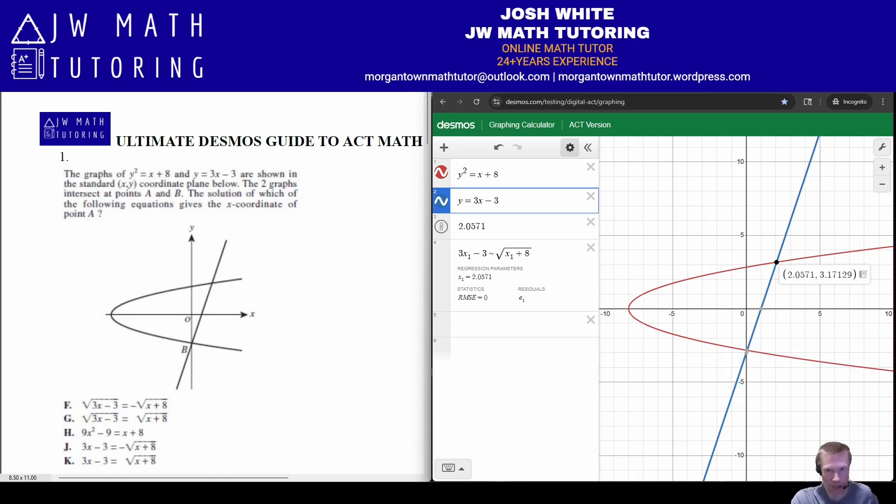
- Clear all expressions from the graph and bring problem 2 of the worksheet into view
{"action": "left_click", "coordinate": [570, 147]}
{"action": "left_click", "coordinate": [458, 148]}
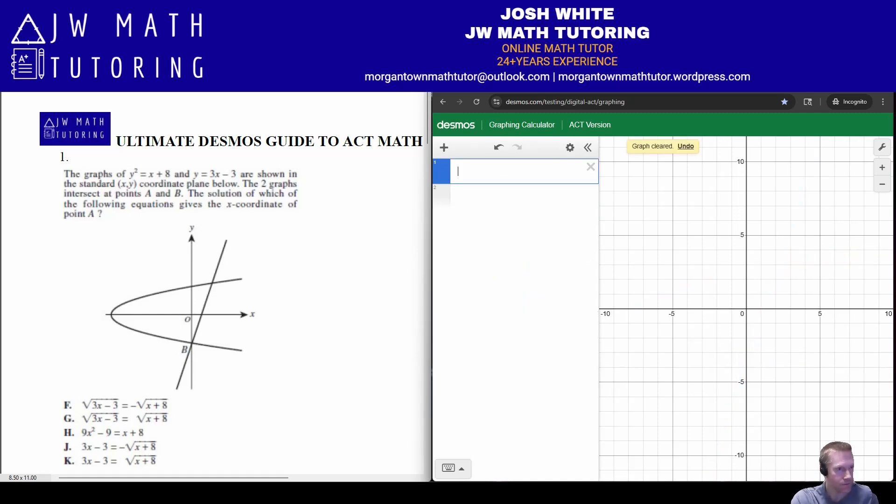
{"action": "scroll", "coordinate": [215, 280], "scroll_direction": "down", "scroll_amount": 5}
{"action": "scroll", "coordinate": [215, 280], "scroll_direction": "down", "scroll_amount": 3}
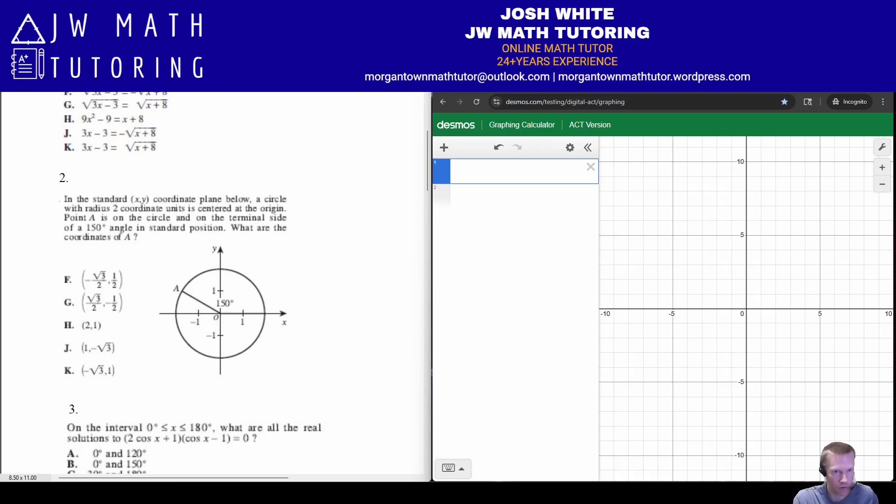
- Write the sign pattern (-, +) above point A in problem 2 and cross out answer choices G, H and J
{"action": "mouse_move", "coordinate": [150, 267]}
{"action": "left_mouse_down"}
{"action": "mouse_move", "coordinate": [171, 273]}
{"action": "mouse_move", "coordinate": [181, 263]}
{"action": "left_mouse_up"}
{"action": "mouse_move", "coordinate": [178, 259]}
{"action": "left_mouse_down"}
{"action": "mouse_move", "coordinate": [190, 255]}
{"action": "mouse_move", "coordinate": [147, 273]}
{"action": "left_mouse_up"}
{"action": "left_click_drag", "start_coordinate": [66, 306], "coordinate": [129, 295]}
{"action": "left_click_drag", "start_coordinate": [62, 335], "coordinate": [108, 320]}
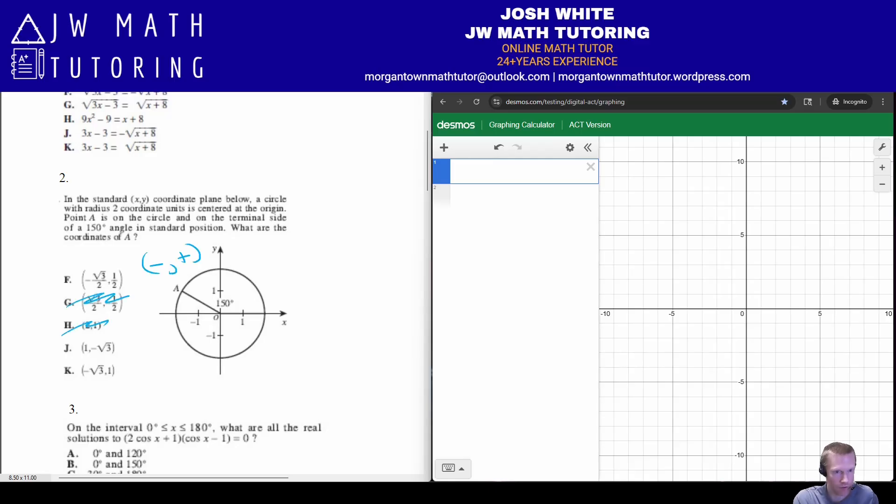
{"action": "left_click_drag", "start_coordinate": [65, 356], "coordinate": [133, 348]}
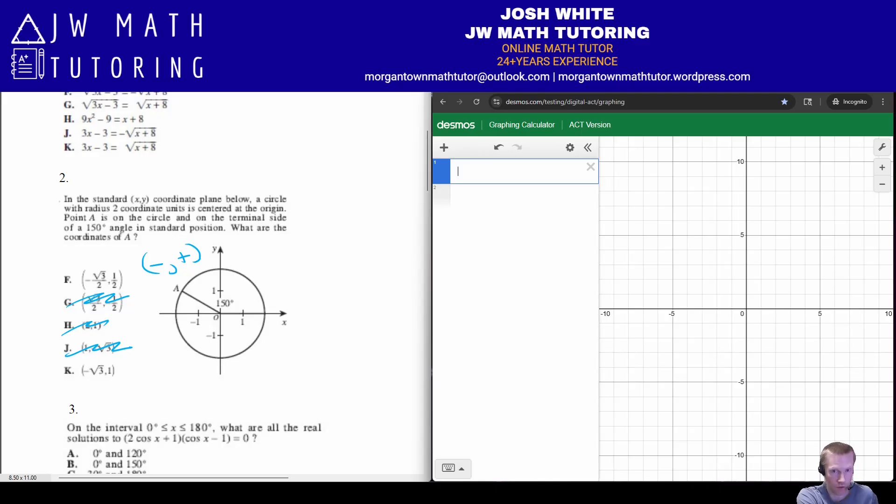
- Graph the circle r = 2 and enlarge it in the graph view
{"action": "type", "text": "r "}
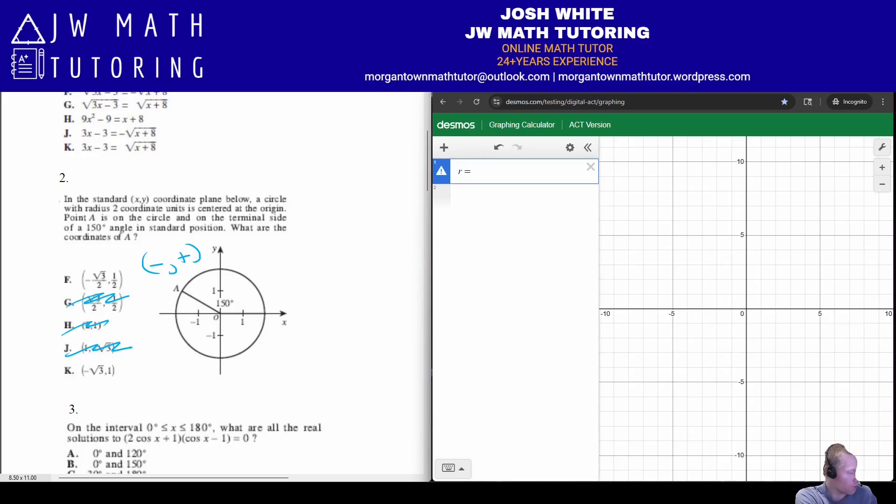
{"action": "type", "text": "= 2"}
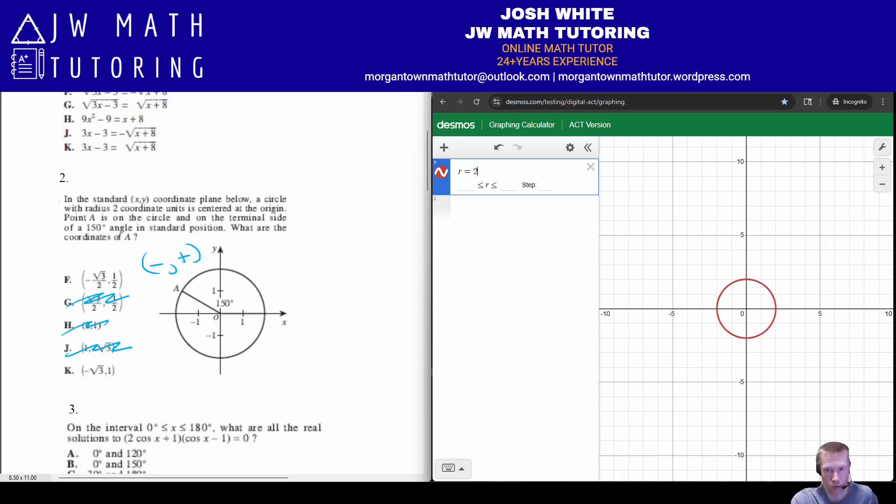
{"action": "left_click", "coordinate": [882, 168]}
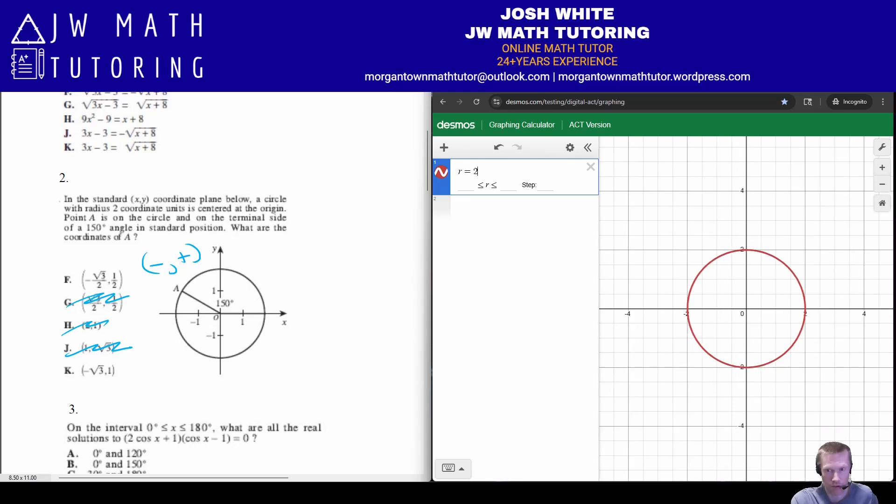
{"action": "left_click_drag", "start_coordinate": [793, 253], "coordinate": [775, 237]}
- Plot answer choice F of problem 2, the point (-√3/2, 1/2), as a second expression with the circle
{"action": "left_click", "coordinate": [518, 207]}
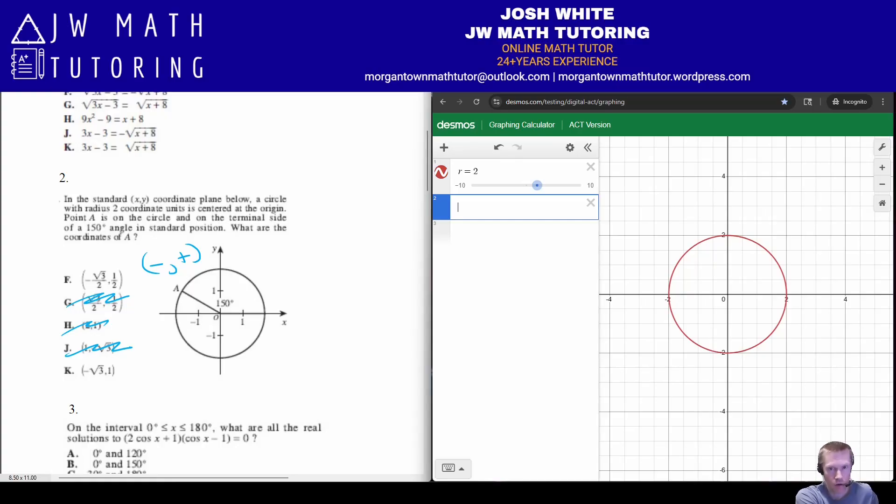
{"action": "type", "text": "-"}
{"action": "key", "text": "BackSpace"}
{"action": "type", "text": "(-"}
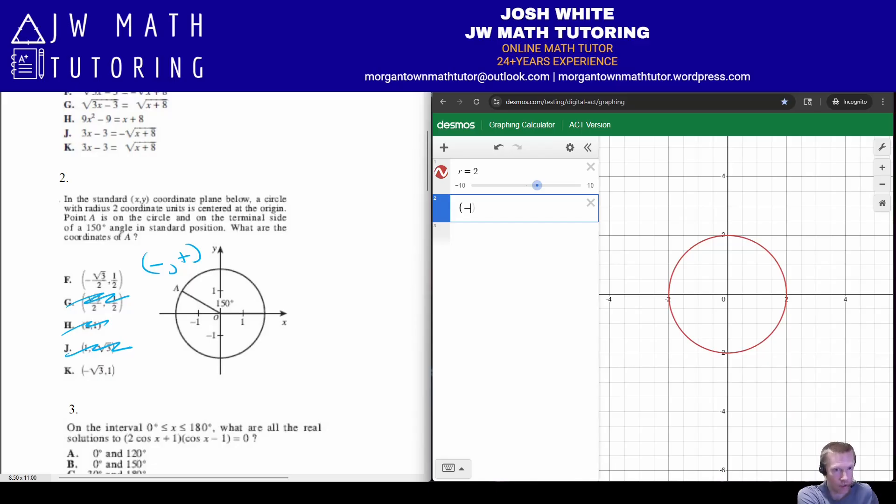
{"action": "type", "text": "s"}
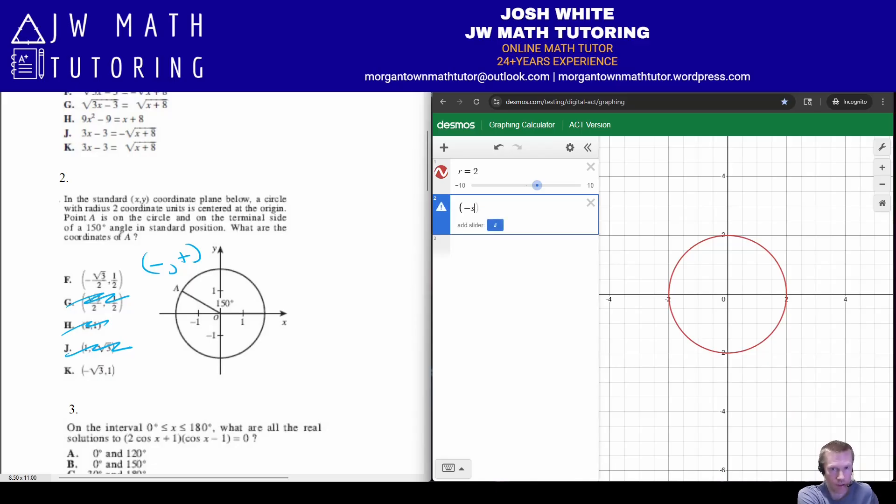
{"action": "type", "text": "qrt"}
{"action": "type", "text": "3"}
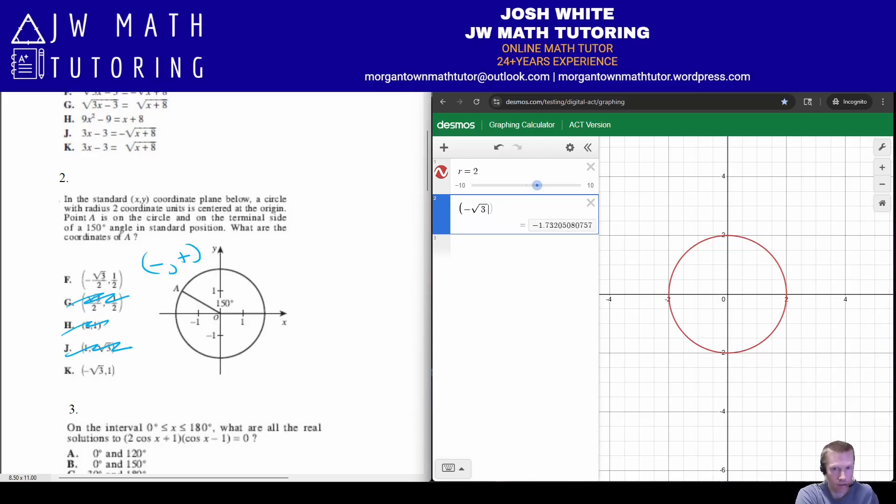
{"action": "type", "text": "/2"}
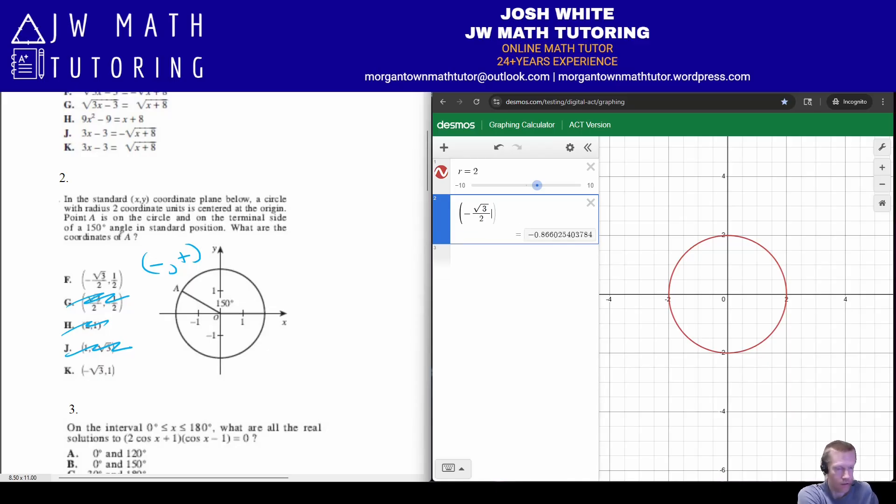
{"action": "type", "text": ",1/2"}
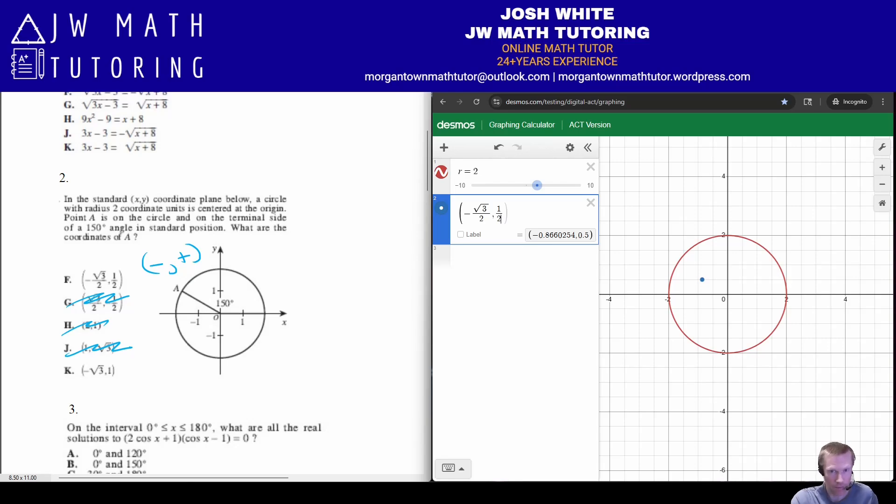
- Change the plotted point to answer choice K, (-√3, 1), and circle choice K on the worksheet
{"action": "key", "text": "BackSpace"}
{"action": "key", "text": "BackSpace"}
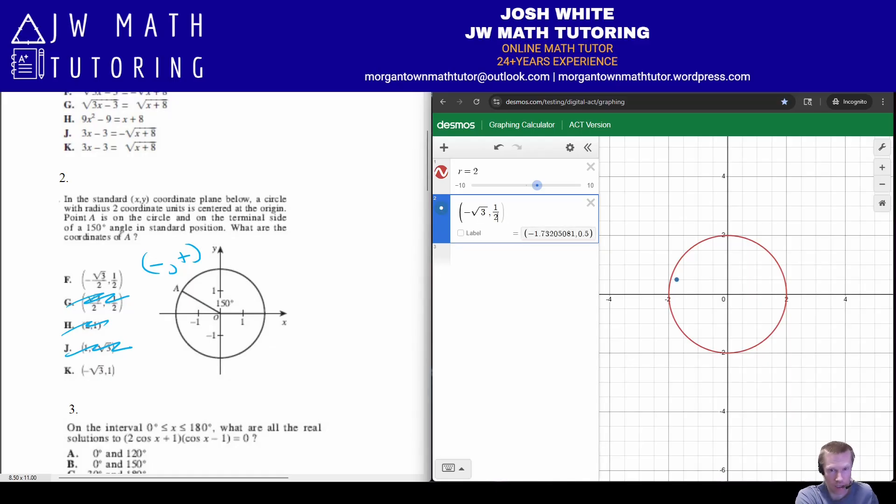
{"action": "key", "text": "BackSpace"}
{"action": "key", "text": "BackSpace"}
{"action": "key", "text": "BackSpace"}
{"action": "type", "text": "1"}
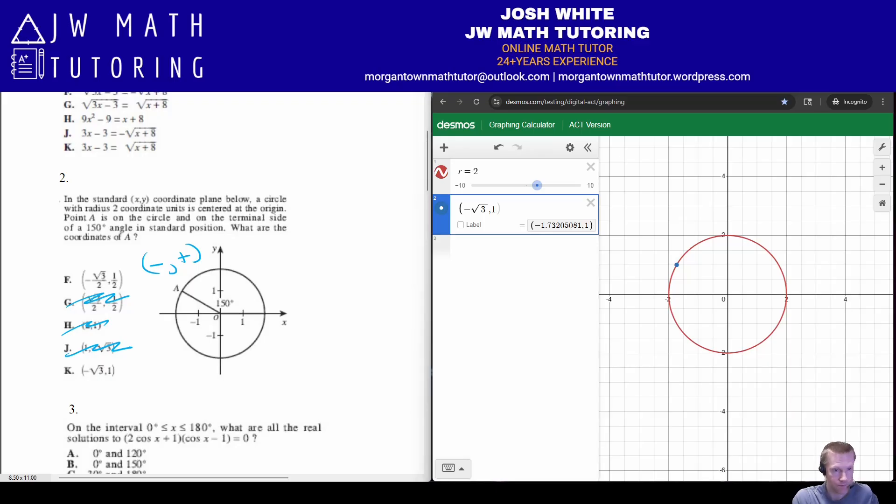
{"action": "left_click_drag", "start_coordinate": [117, 360], "coordinate": [53, 367]}
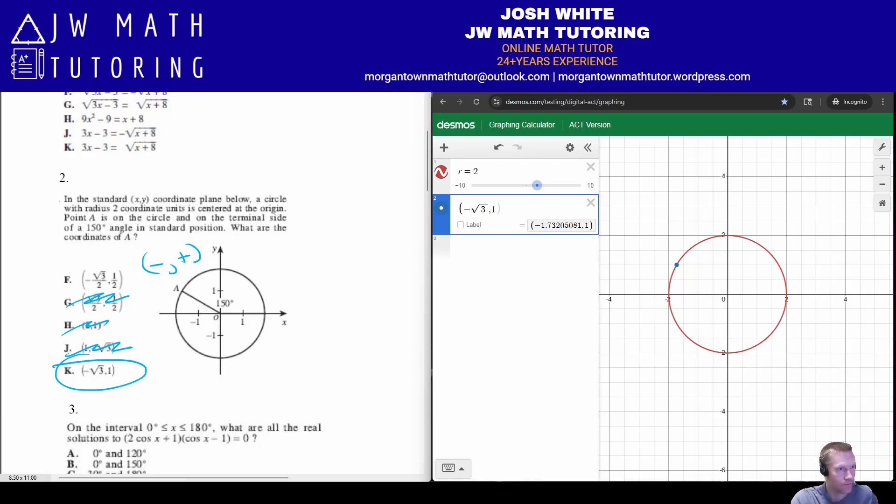
- Clear the worksheet annotations, bring problem 3 into view and delete all expressions from the graph
{"action": "key", "text": "Escape"}
{"action": "scroll", "coordinate": [190, 283], "scroll_direction": "down", "scroll_amount": 5}
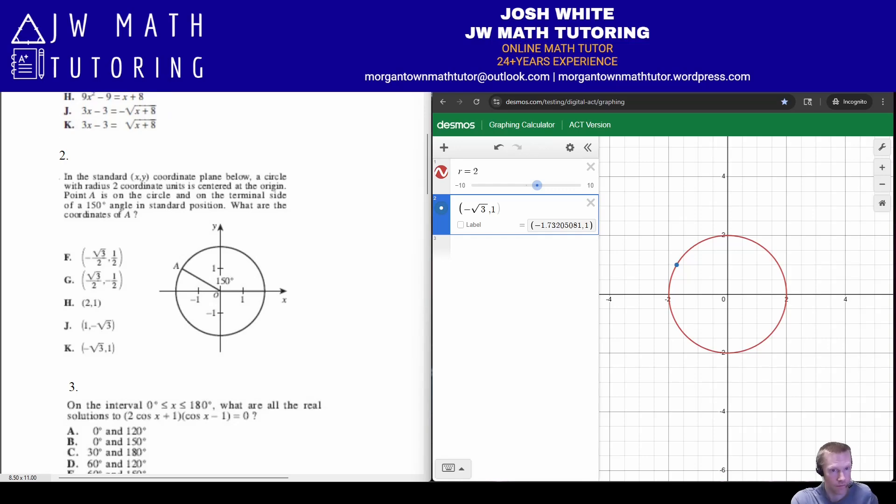
{"action": "scroll", "coordinate": [212, 283], "scroll_direction": "down", "scroll_amount": 2}
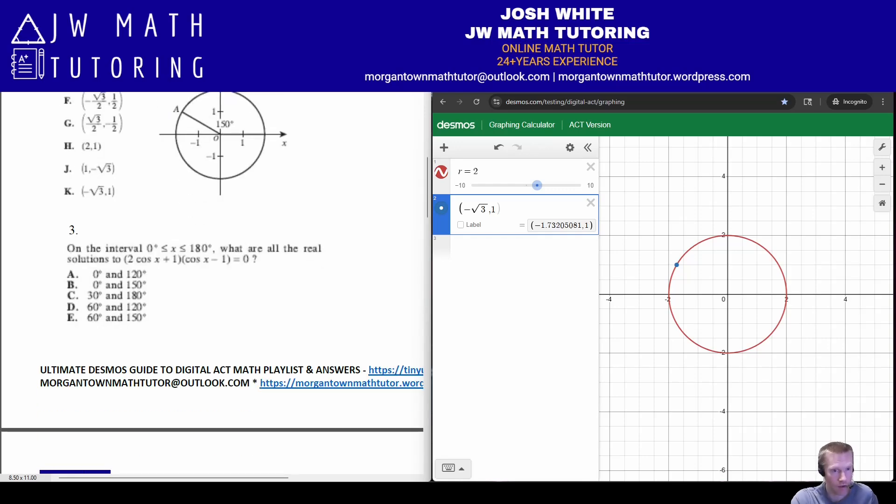
{"action": "left_click", "coordinate": [570, 147]}
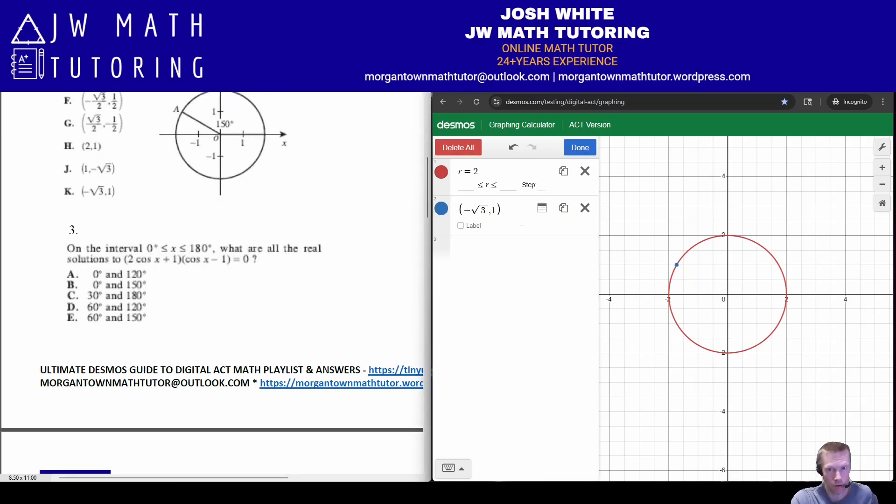
{"action": "left_click", "coordinate": [459, 148]}
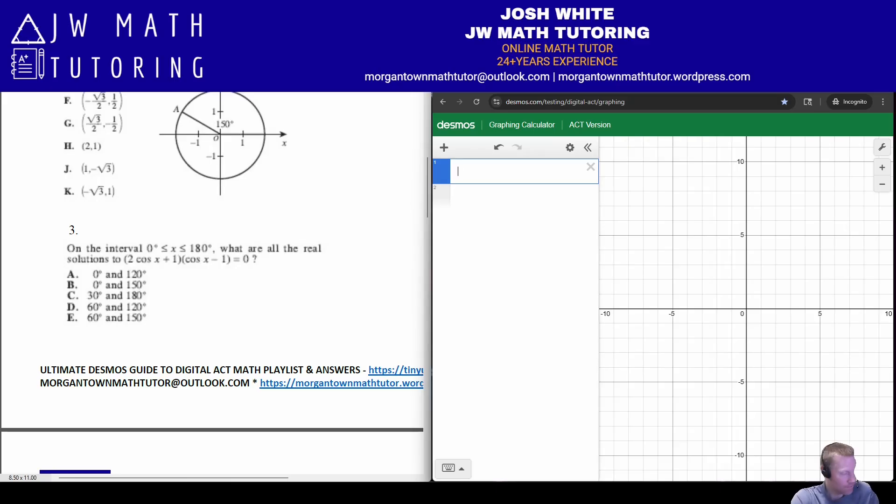
- Solve the first factor of problem 3 with the regression 2 cos x₁ + 1 ~ 0
{"action": "type", "text": "2 cos "}
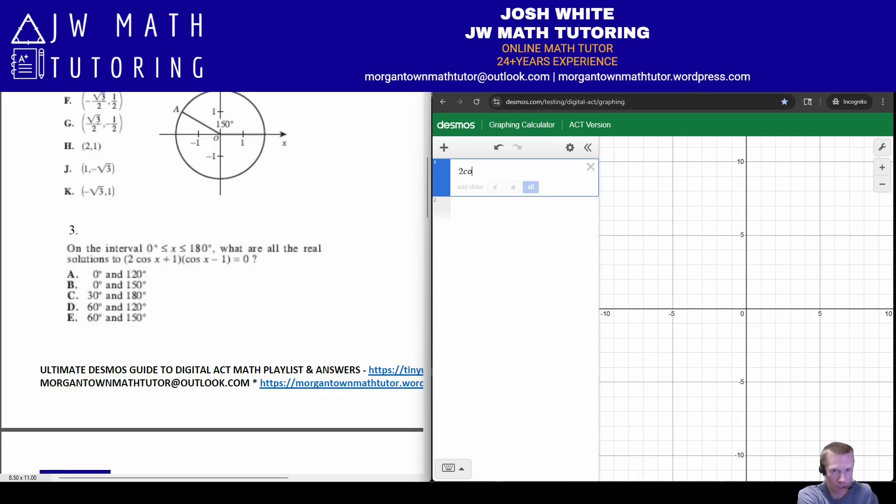
{"action": "type", "text": "x_1"}
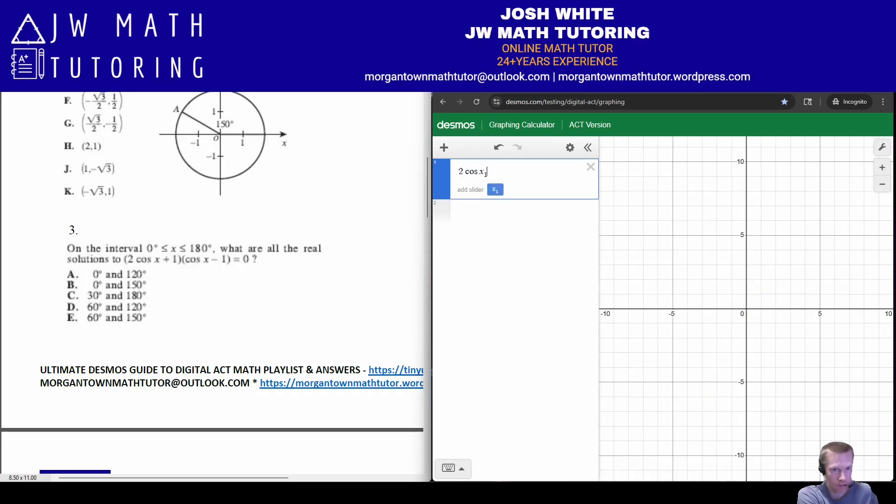
{"action": "type", "text": " + 1 ~ -"}
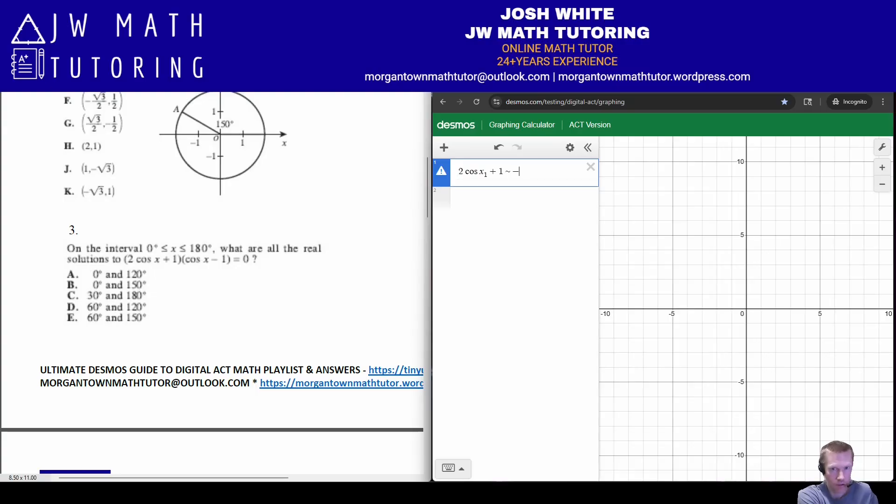
{"action": "key", "text": "BackSpace"}
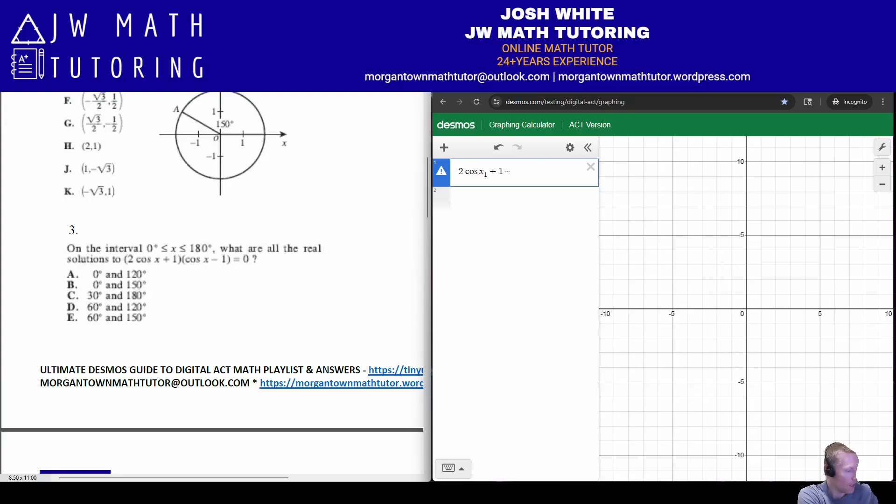
{"action": "type", "text": "0"}
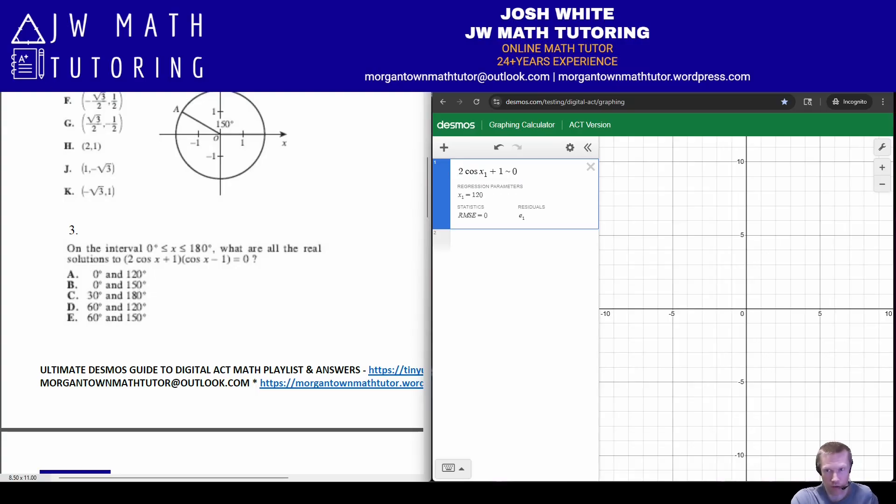
- Switch the graph's angle unit to radians and back to degrees, and close the settings
{"action": "left_click", "coordinate": [882, 148]}
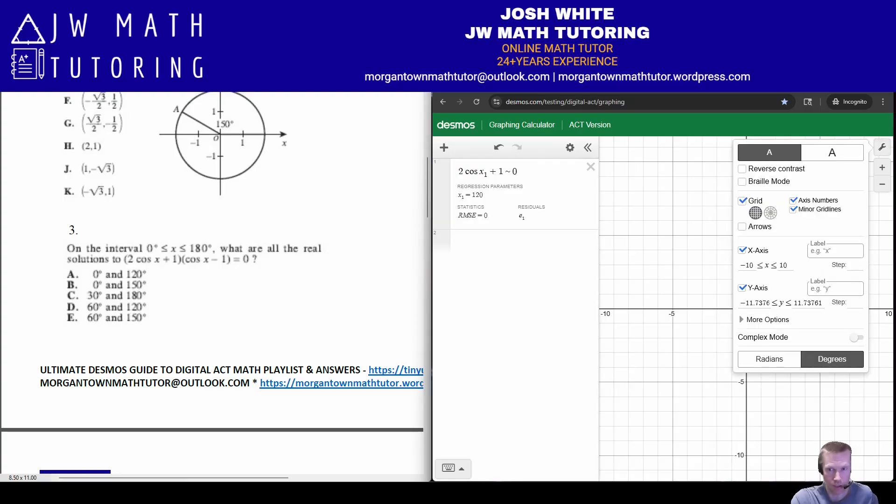
{"action": "left_click", "coordinate": [769, 358]}
{"action": "left_click", "coordinate": [832, 360]}
{"action": "left_click", "coordinate": [882, 147]}
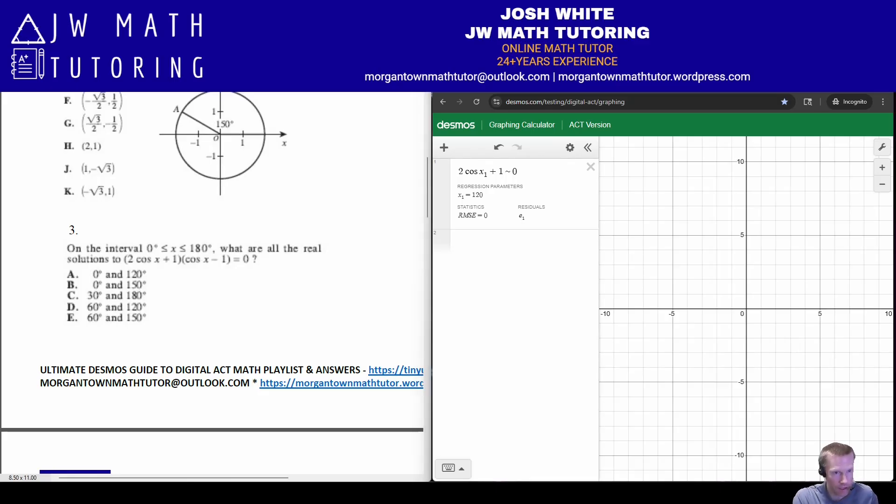
- Cross out answer choices B, C and E in problem 3 on the worksheet
{"action": "left_click_drag", "start_coordinate": [64, 286], "coordinate": [149, 282]}
{"action": "left_click_drag", "start_coordinate": [77, 295], "coordinate": [148, 294]}
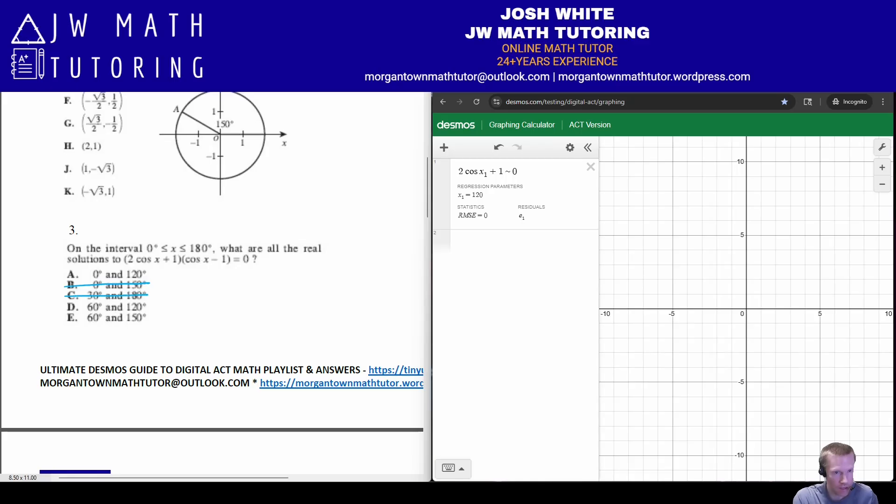
{"action": "left_click_drag", "start_coordinate": [66, 319], "coordinate": [150, 316]}
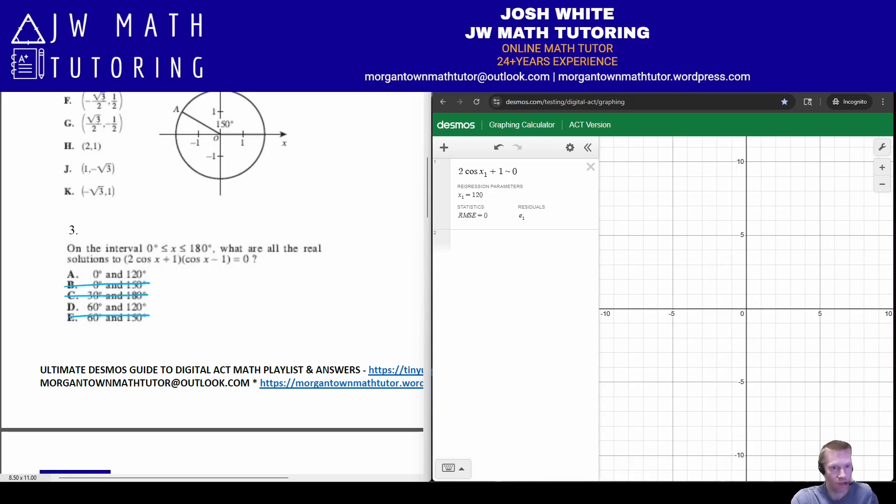
- Solve the second factor with the regression cos x₂ − 1 ~ 0, and circle answer choice A in problem 3
{"action": "left_click", "coordinate": [513, 243]}
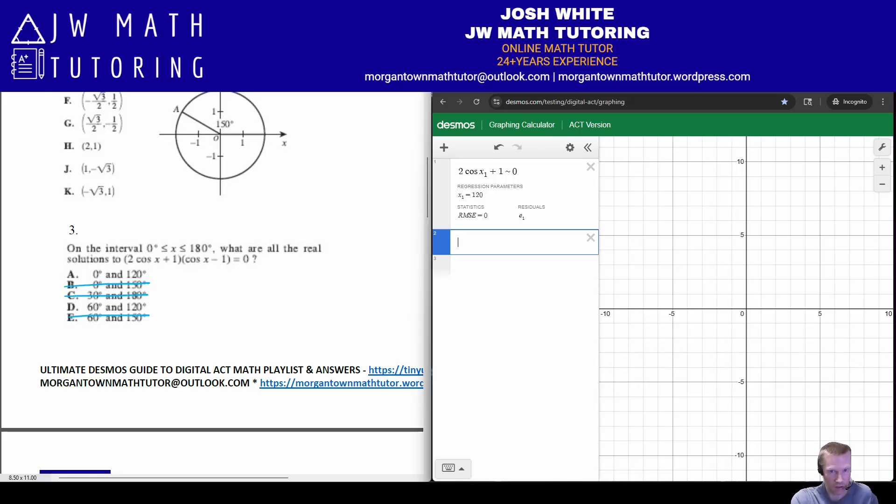
{"action": "type", "text": "cos"}
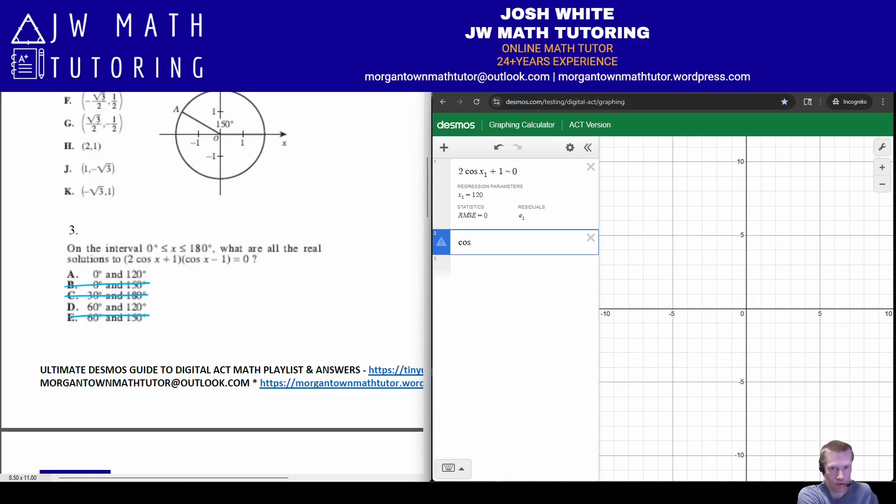
{"action": "type", "text": "x2"}
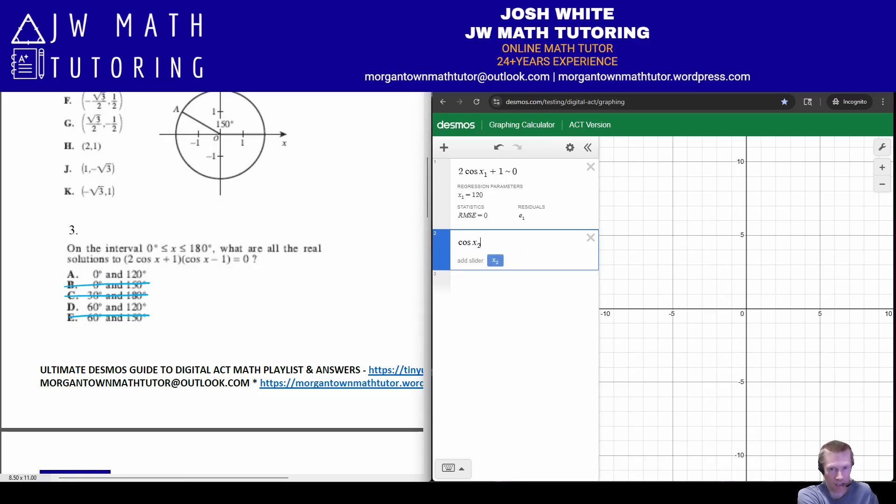
{"action": "type", "text": "-1~0"}
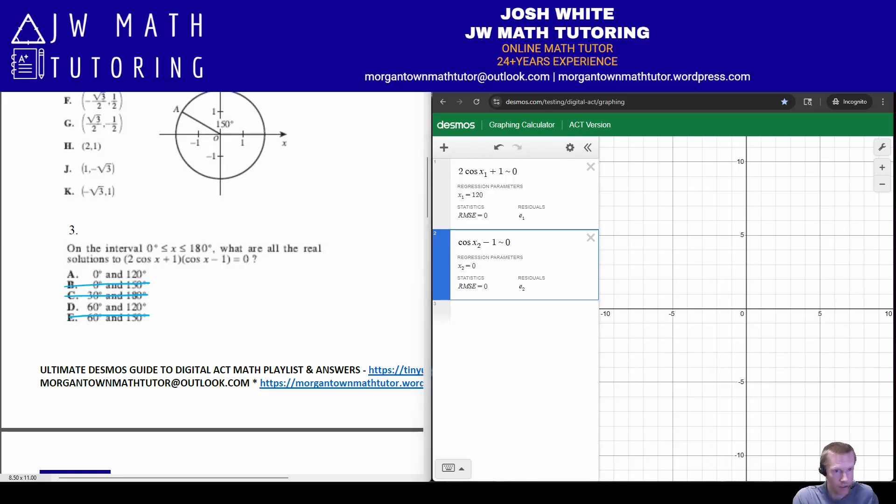
{"action": "mouse_move", "coordinate": [70, 262]}
{"action": "left_mouse_down"}
{"action": "mouse_move", "coordinate": [59, 267]}
{"action": "mouse_move", "coordinate": [161, 278]}
{"action": "mouse_move", "coordinate": [63, 262]}
{"action": "left_mouse_up"}
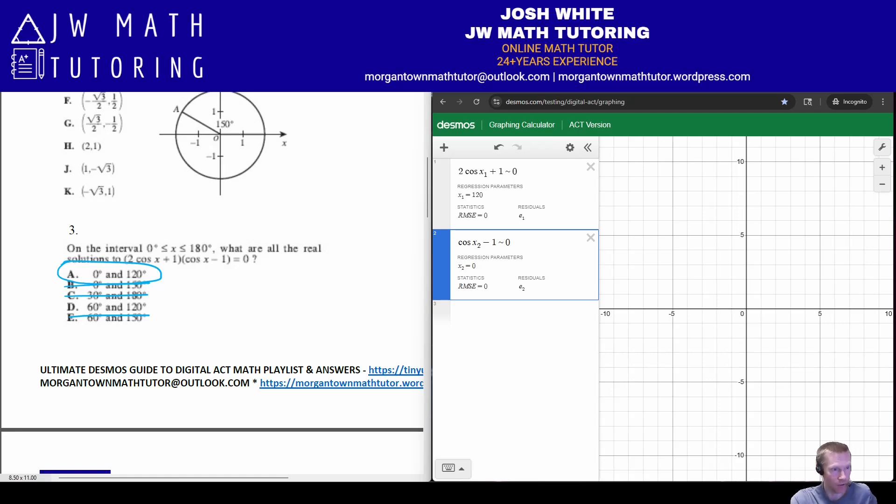
- Clear the regressions and graph the full product (2 cos x + 1)(cos x − 1) as the first expression
{"action": "key", "text": "ctrl+shift+d"}
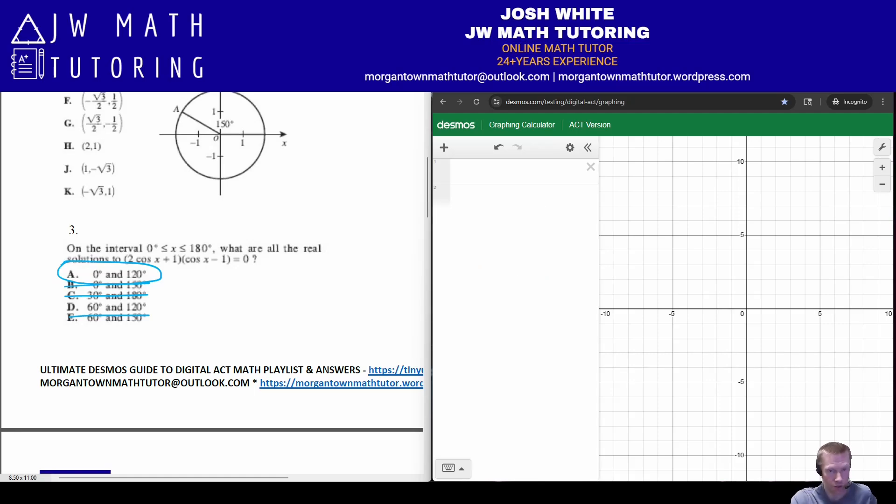
{"action": "left_click", "coordinate": [495, 171]}
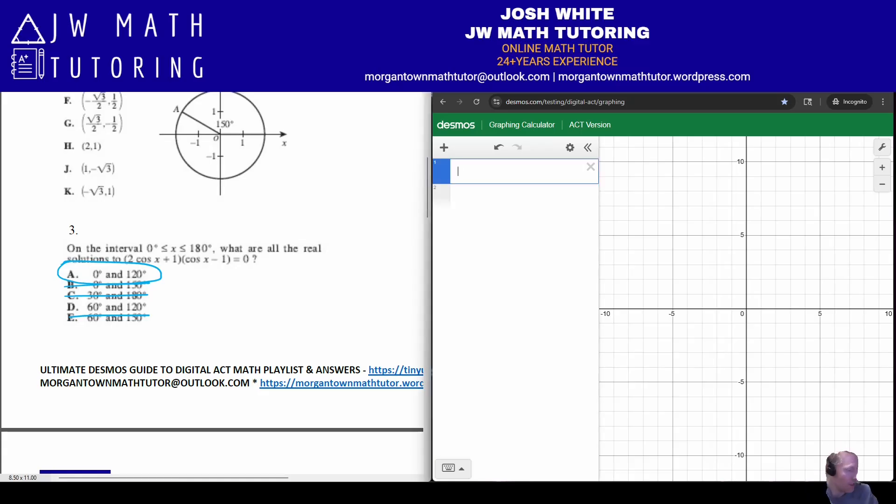
{"action": "type", "text": "(3co"}
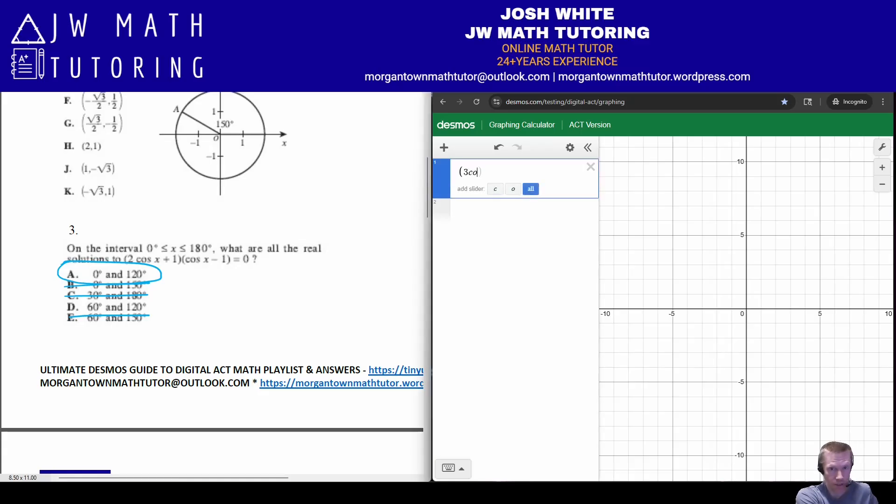
{"action": "key", "text": "BackSpace"}
{"action": "key", "text": "BackSpace"}
{"action": "key", "text": "BackSpace"}
{"action": "type", "text": "2cos"}
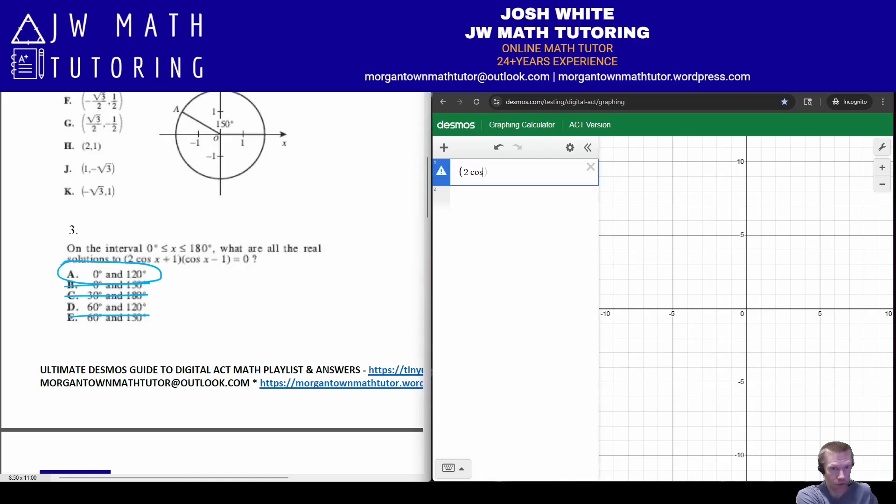
{"action": "type", "text": "x+1)(cosx-1)"}
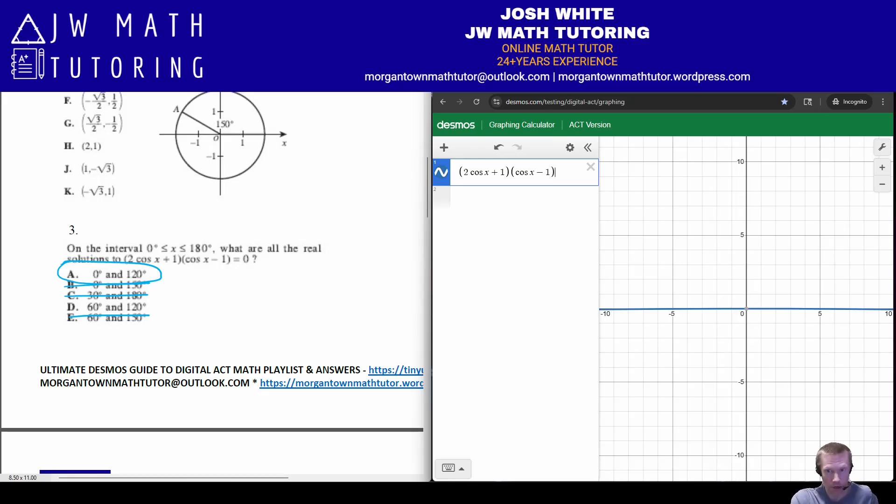
- Restrict the graphed product (2 cos x + 1)(cos x − 1) to the domain {0 ≤ x ≤ 180}
{"action": "left_click_drag", "start_coordinate": [784, 280], "coordinate": [711, 269]}
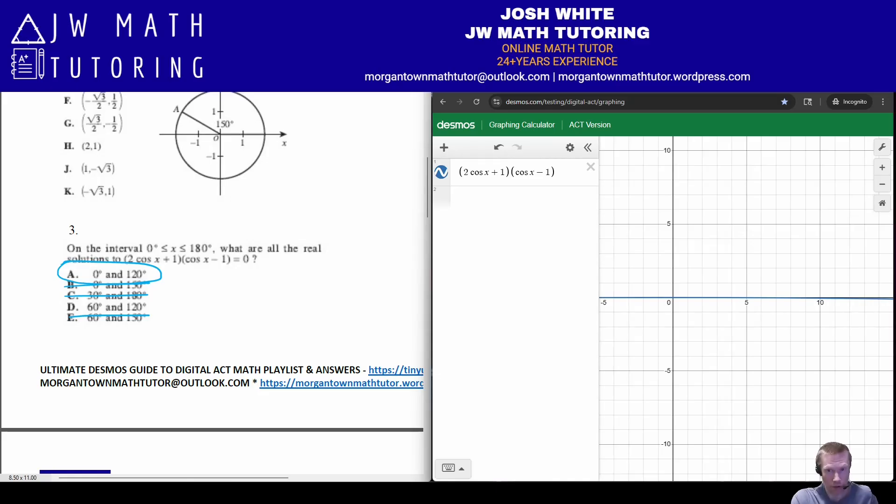
{"action": "left_click", "coordinate": [556, 172]}
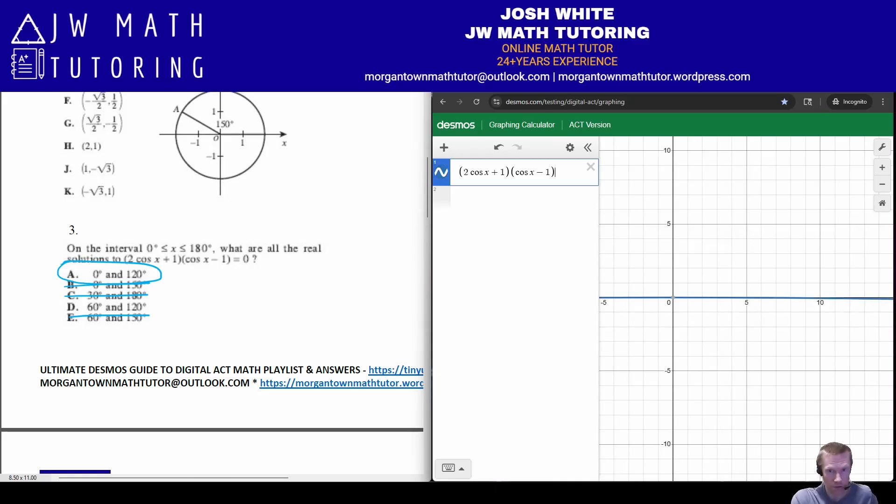
{"action": "type", "text": "{"}
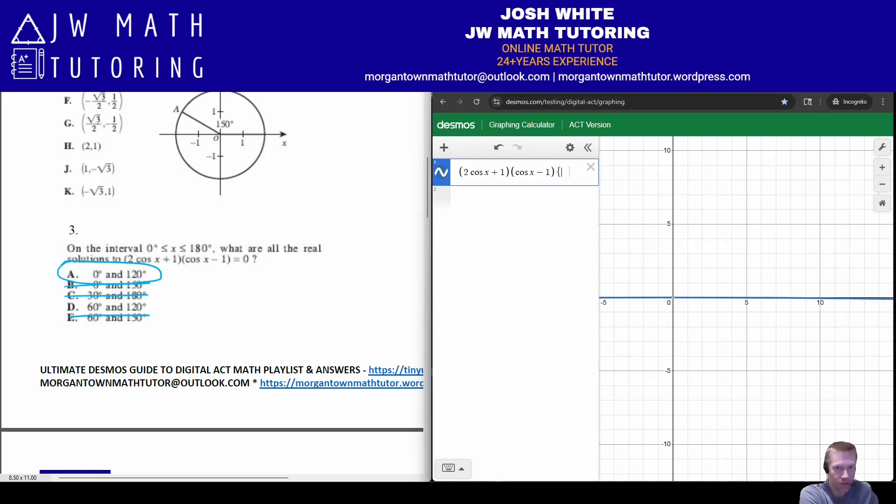
{"action": "type", "text": "0"}
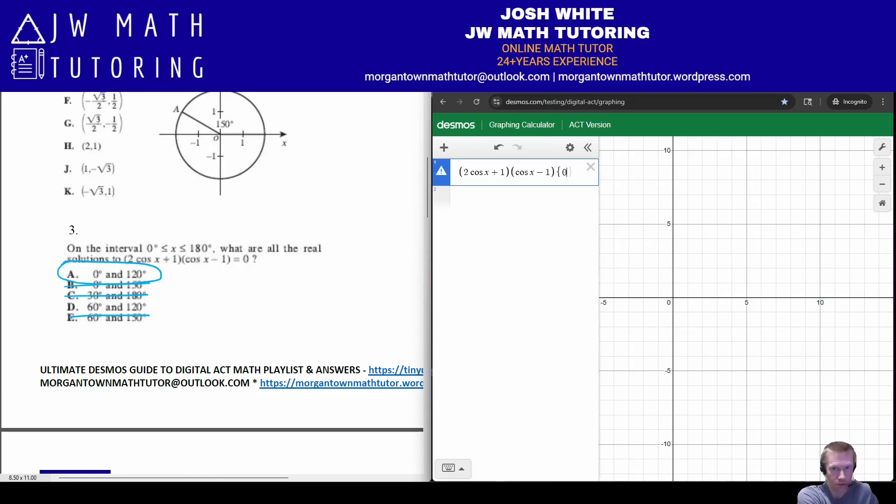
{"action": "type", "text": "<"}
{"action": "type", "text": "x"}
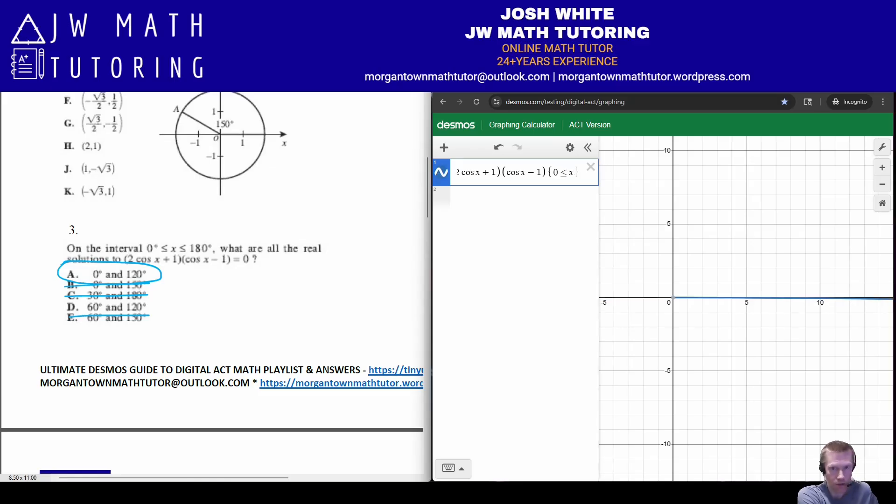
{"action": "type", "text": "<"}
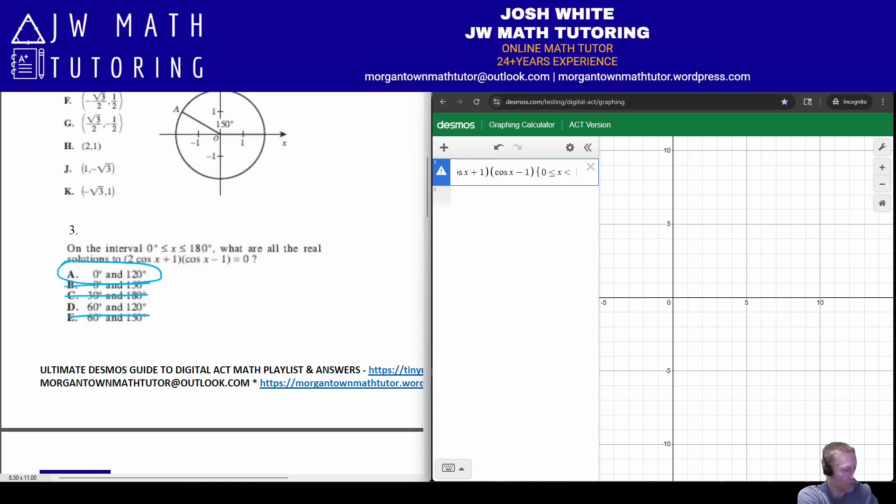
{"action": "type", "text": "=180"}
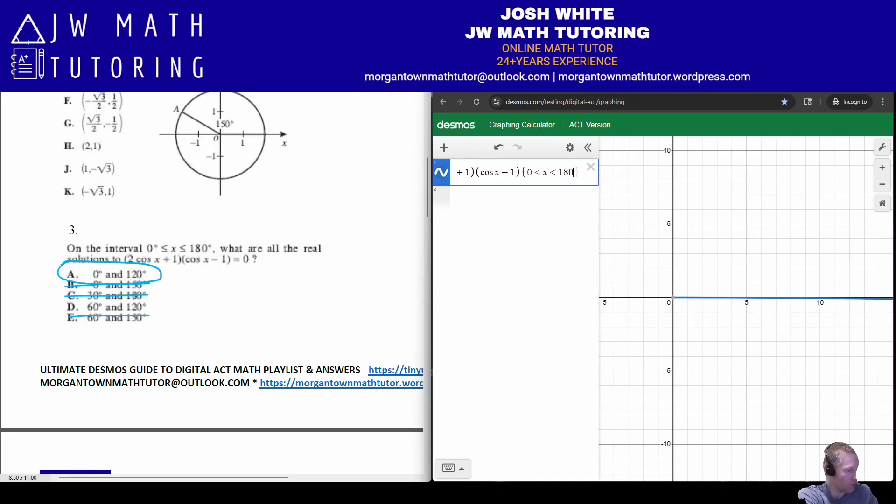
{"action": "key", "text": "Right"}
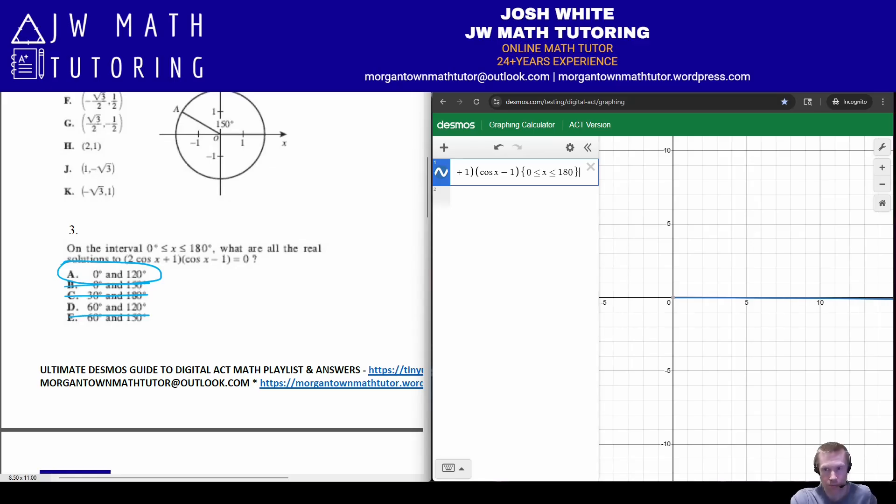
- Show the coordinates of the points where the restricted graph meets the x-axis between 0 and 180
{"action": "left_click", "coordinate": [882, 185]}
{"action": "left_click", "coordinate": [882, 185]}
{"action": "left_click", "coordinate": [882, 185]}
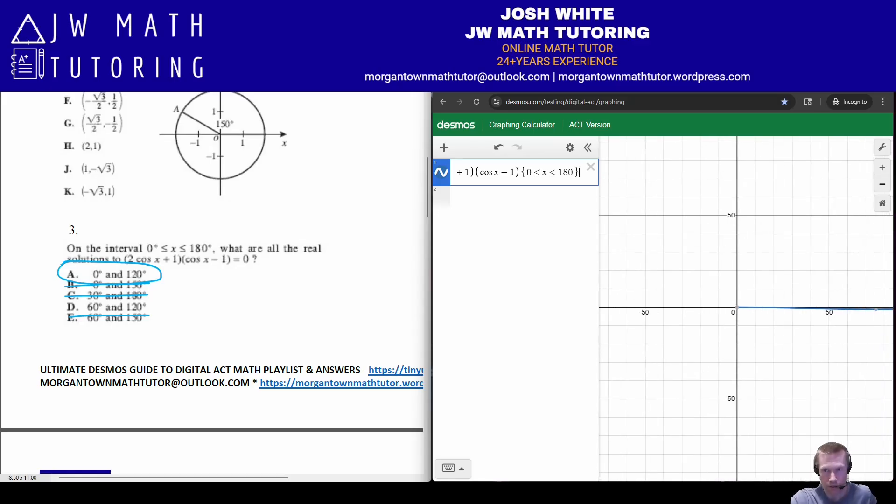
{"action": "left_click", "coordinate": [882, 185]}
{"action": "left_click_drag", "start_coordinate": [831, 261], "coordinate": [738, 262]}
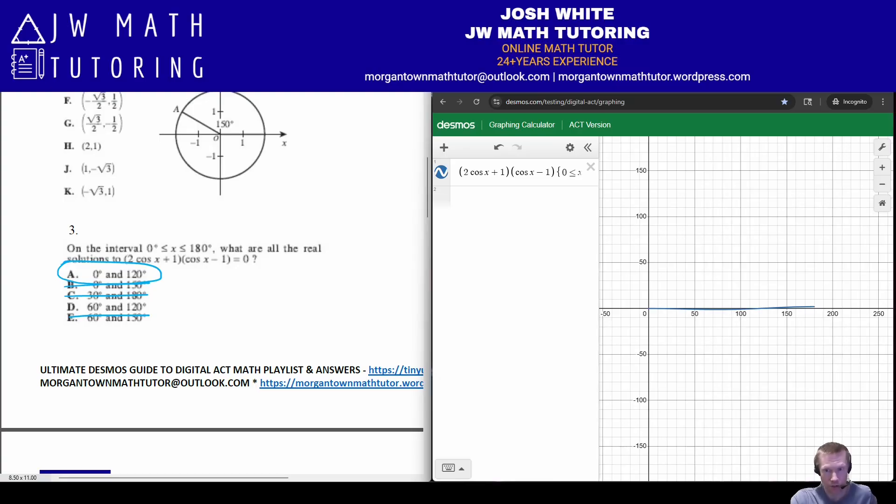
{"action": "left_click", "coordinate": [649, 308]}
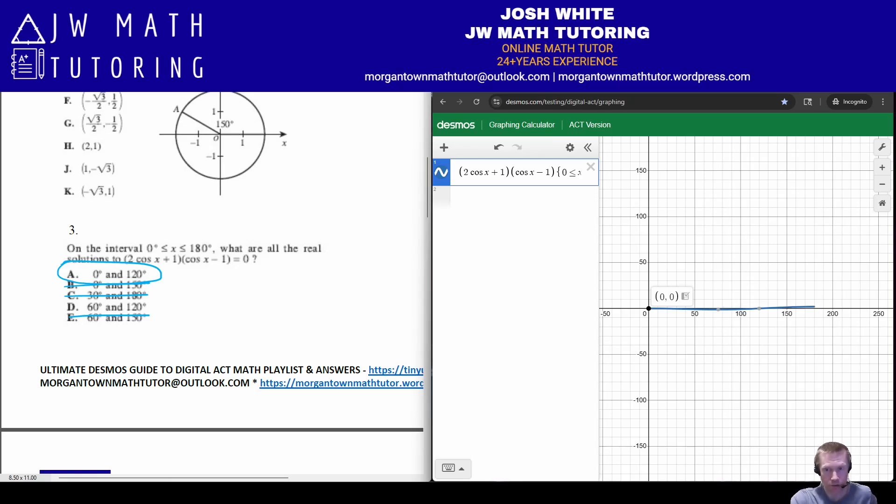
{"action": "mouse_move", "coordinate": [719, 310]}
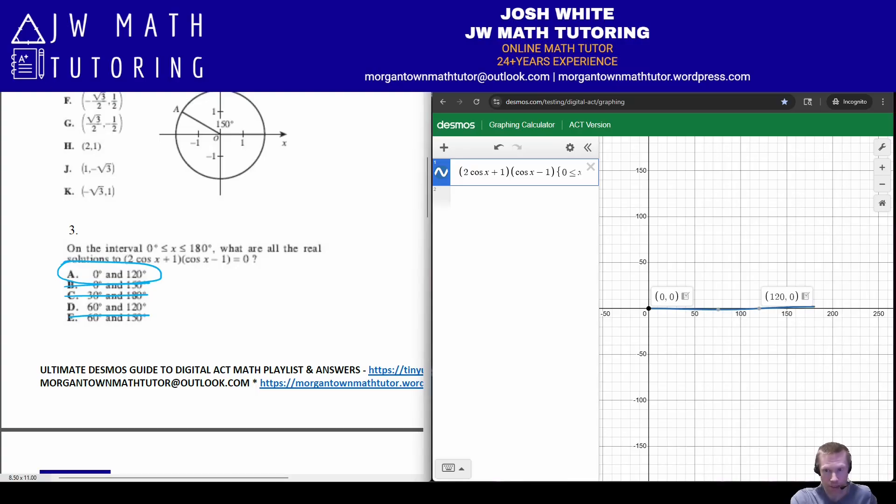
{"action": "left_click", "coordinate": [759, 308]}
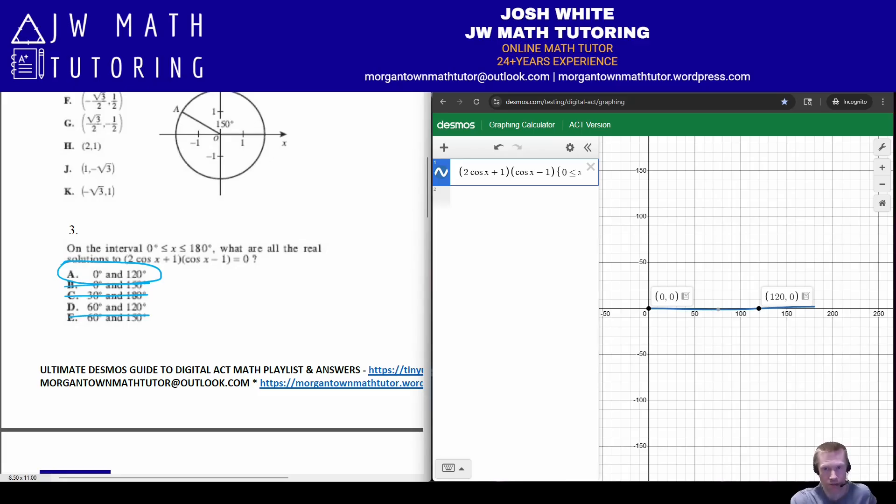
- Delete the restricted product expression and bring up problem 4 on the worksheet
{"action": "left_click", "coordinate": [569, 173]}
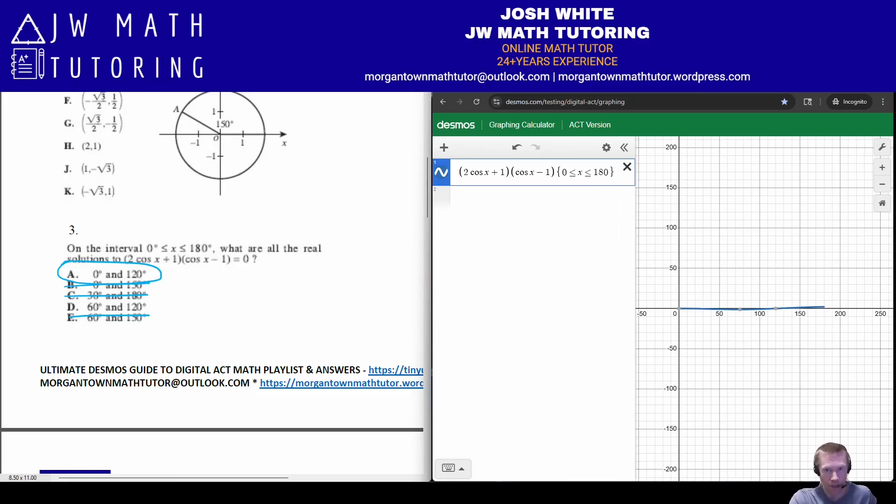
{"action": "left_click", "coordinate": [627, 166]}
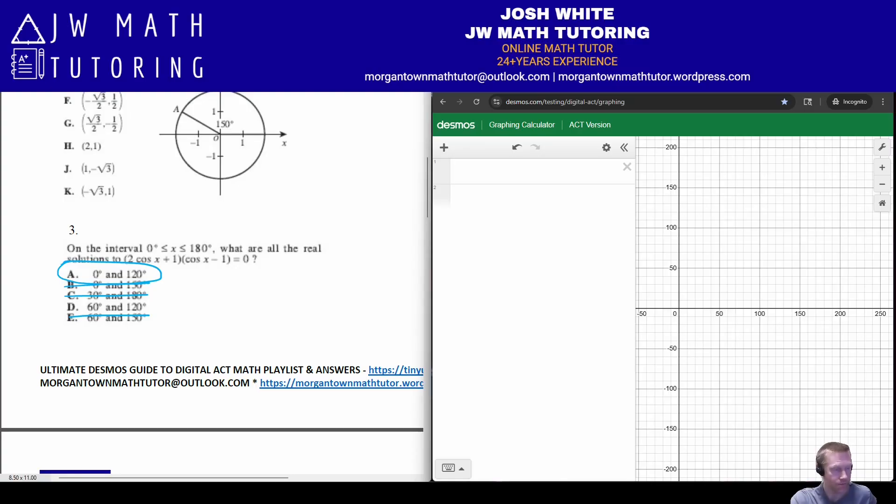
{"action": "scroll", "coordinate": [213, 283], "scroll_direction": "down", "scroll_amount": 3}
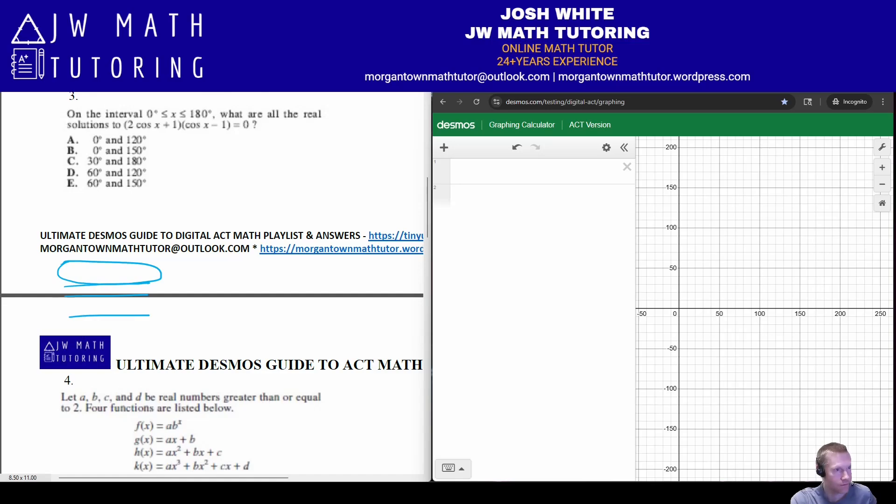
{"action": "scroll", "coordinate": [212, 283], "scroll_direction": "down", "scroll_amount": 2}
{"action": "scroll", "coordinate": [213, 283], "scroll_direction": "down", "scroll_amount": 3}
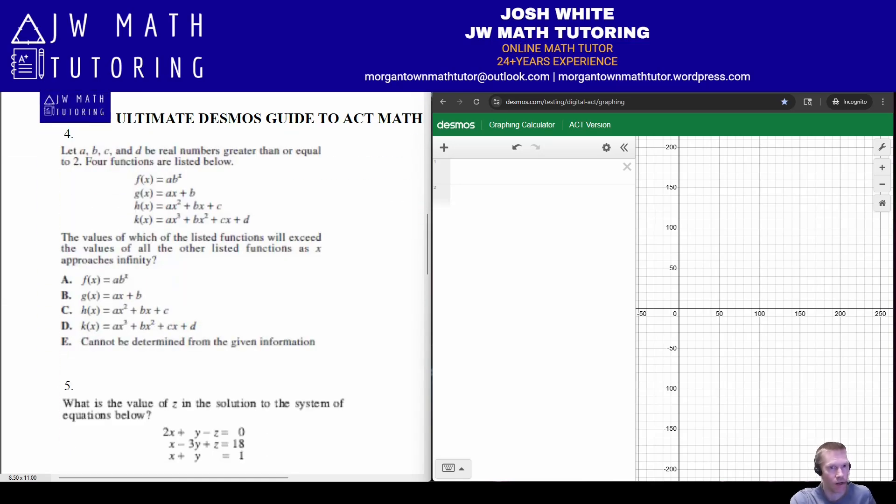
- Graph the exponential function ab^x as the first expression, with sliders for a and b
{"action": "left_click", "coordinate": [534, 171]}
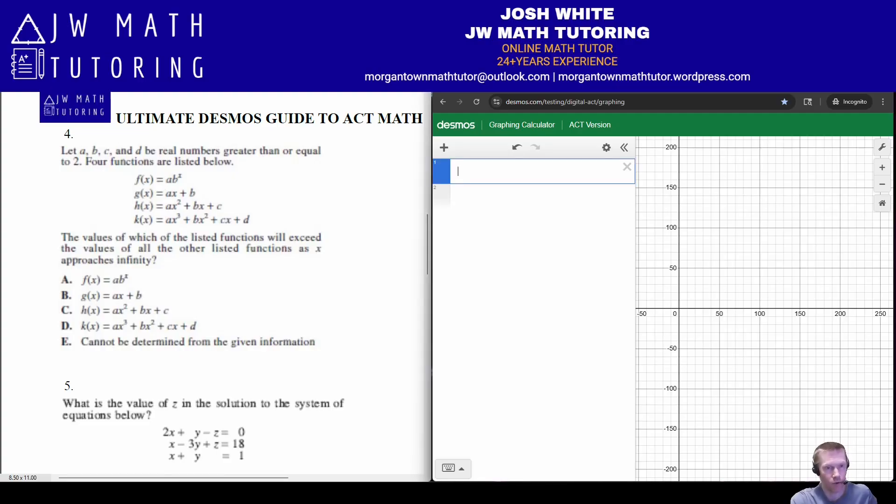
{"action": "type", "text": "ab^x"}
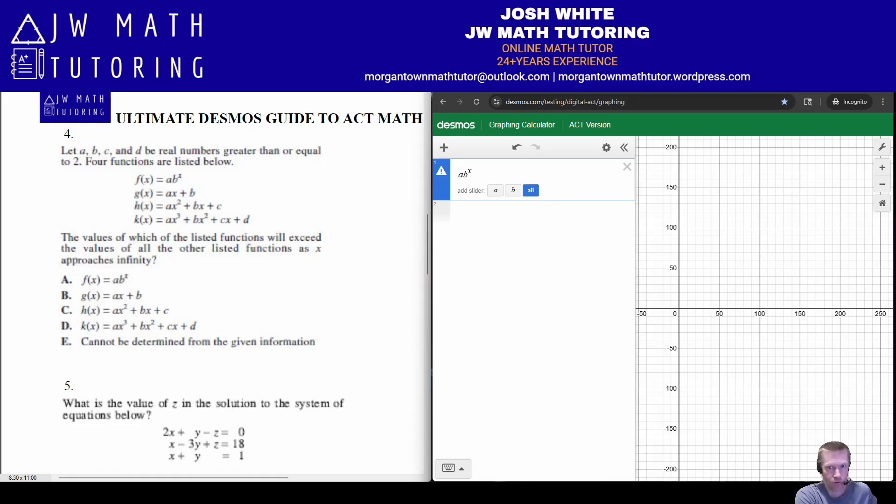
{"action": "key", "text": "Return"}
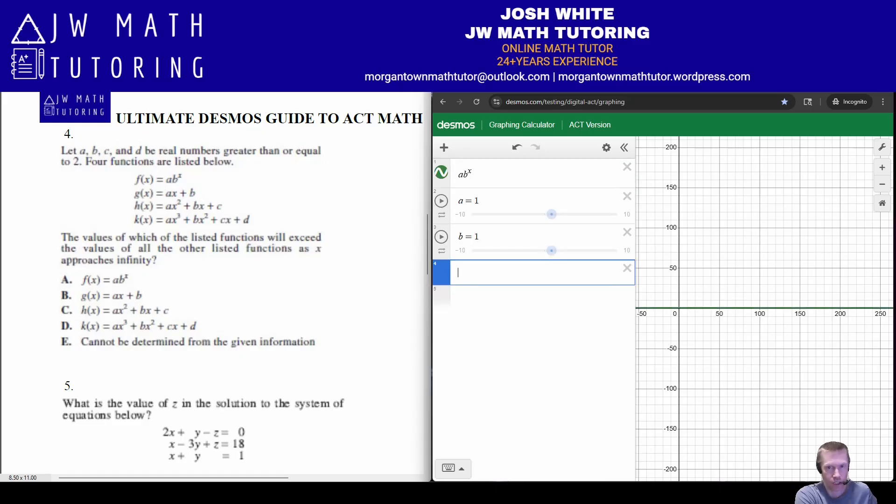
- Add the linear function ax + b and the quadratic function ax² + bx + c as further expressions
{"action": "type", "text": "ax"}
{"action": "key", "text": "BackSpace"}
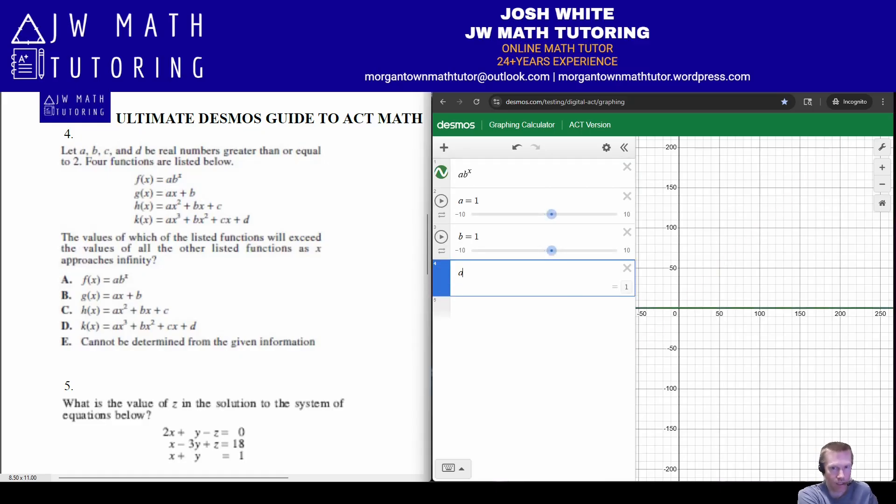
{"action": "type", "text": "x + b"}
{"action": "key", "text": "Return"}
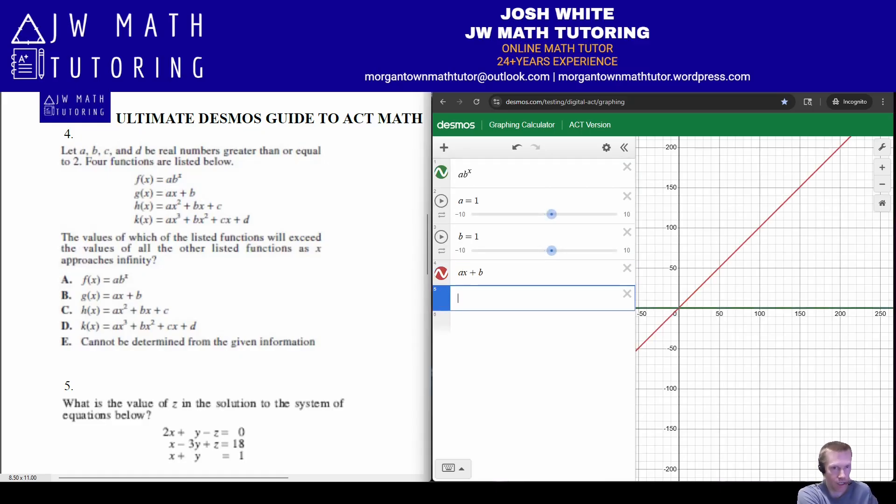
{"action": "type", "text": "ax^2"}
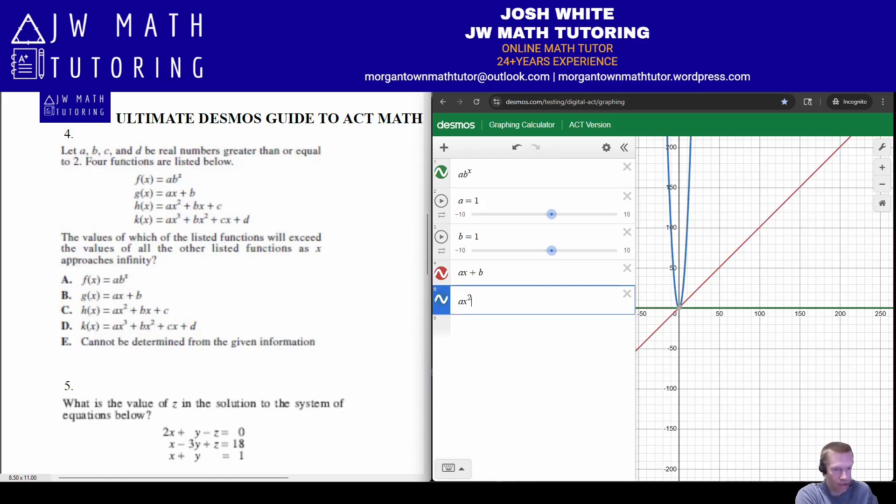
{"action": "type", "text": " + bx + c"}
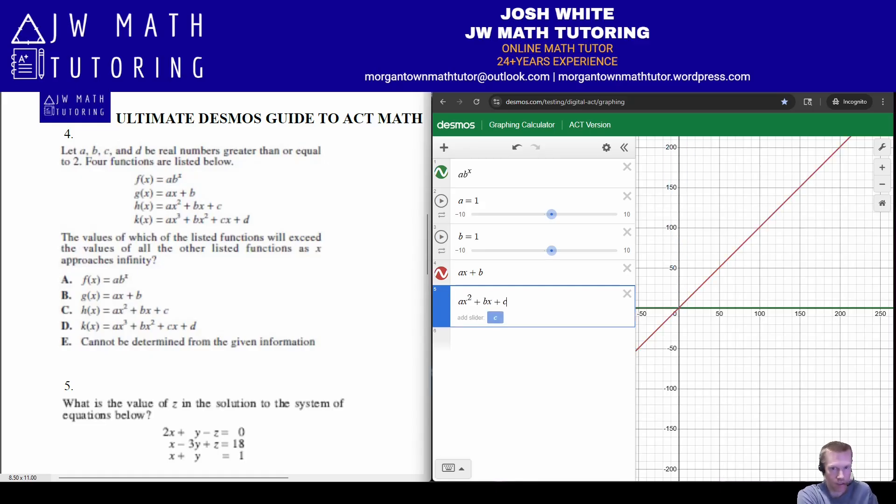
{"action": "key", "text": "Return"}
- Add the cubic function ax³ + bx² + cx + d and create sliders for c and d
{"action": "type", "text": "ax"}
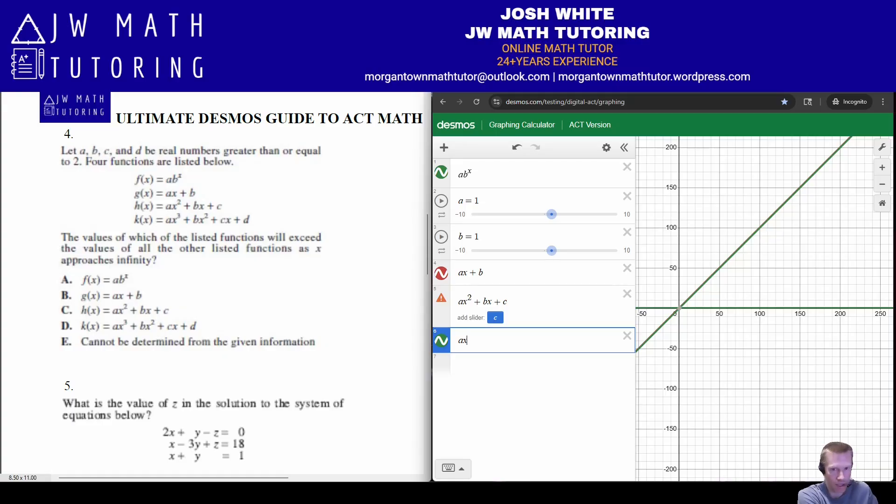
{"action": "type", "text": "^3+"}
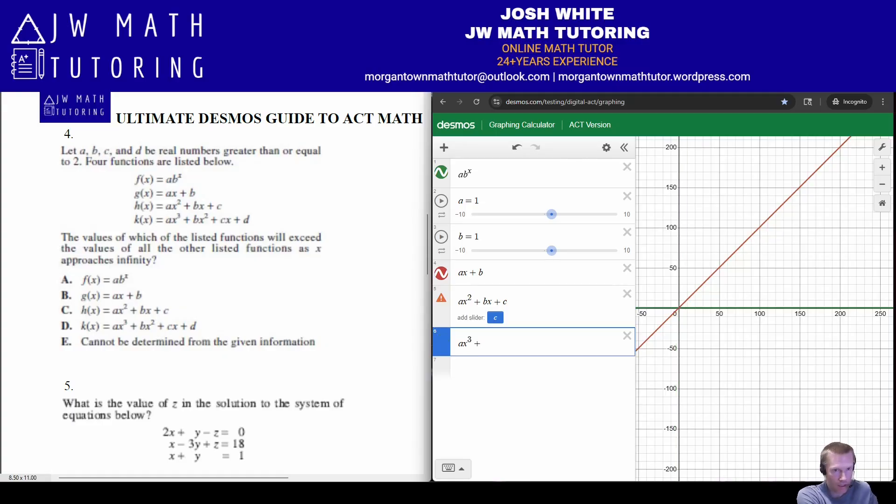
{"action": "type", "text": "bx^2"}
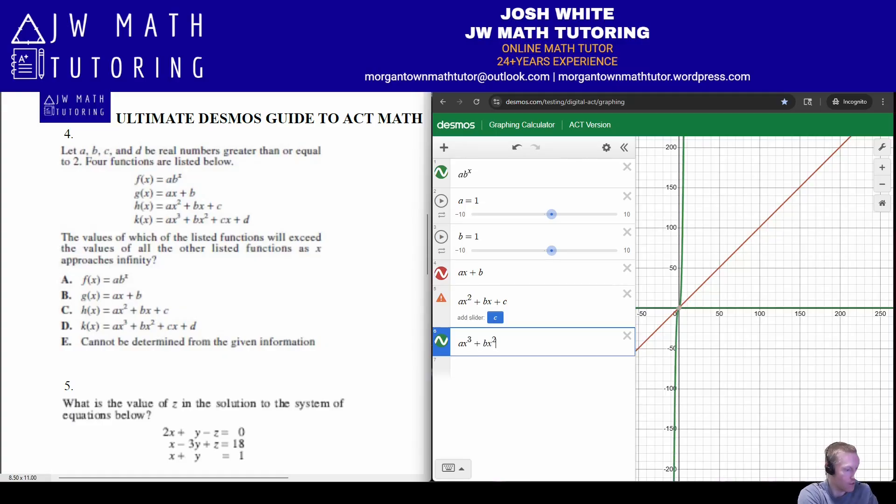
{"action": "key", "text": "Right"}
{"action": "type", "text": "+cdx"}
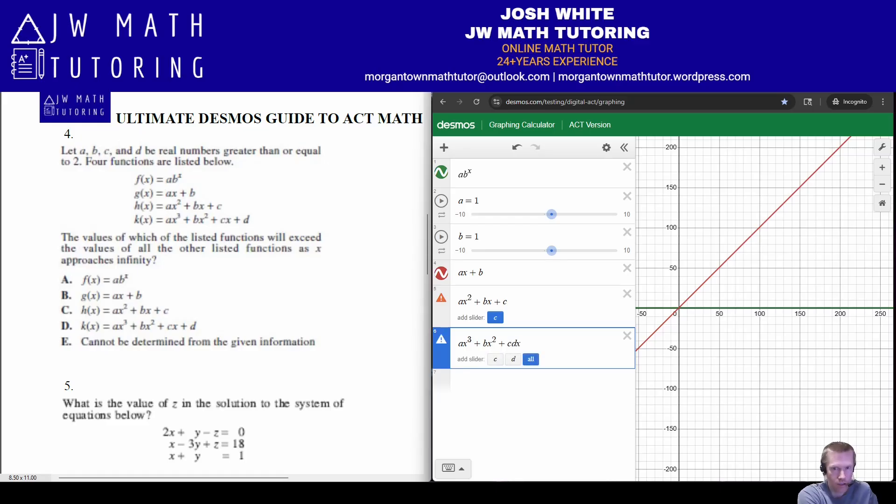
{"action": "key", "text": "BackSpace"}
{"action": "key", "text": "BackSpace"}
{"action": "type", "text": "x+d"}
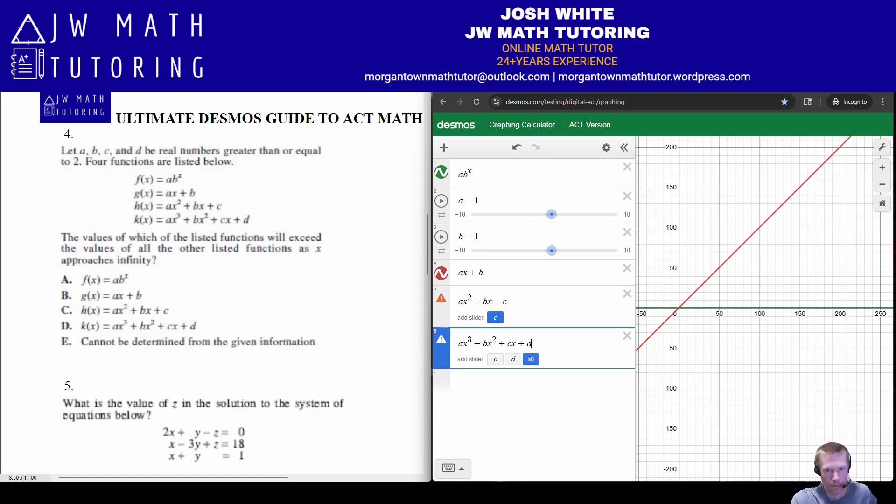
{"action": "left_click", "coordinate": [531, 359]}
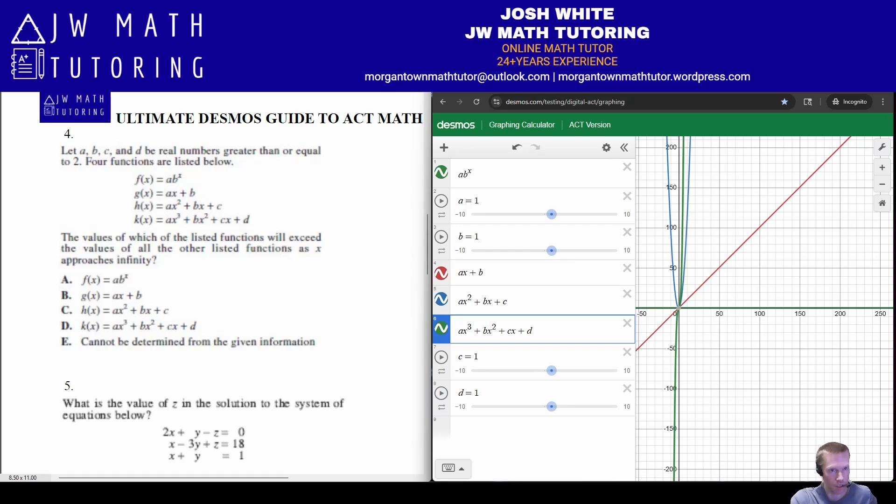
- Set the parameters to a = 2, b = 3, c = 4 and d = 5
{"action": "left_click", "coordinate": [480, 201]}
{"action": "key", "text": "BackSpace"}
{"action": "type", "text": "2"}
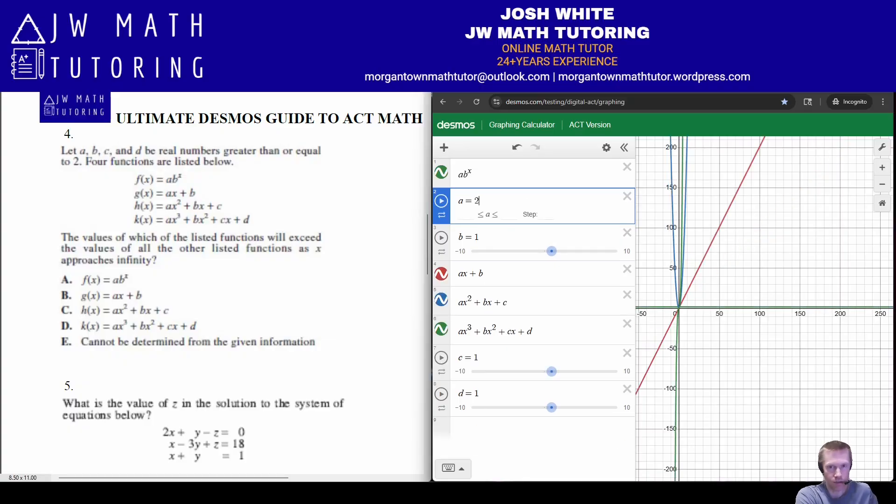
{"action": "key", "text": "Down"}
{"action": "key", "text": "BackSpace"}
{"action": "type", "text": "3"}
{"action": "key", "text": "Down"}
{"action": "key", "text": "Down"}
{"action": "key", "text": "Down"}
{"action": "key", "text": "Down"}
{"action": "key", "text": "BackSpace"}
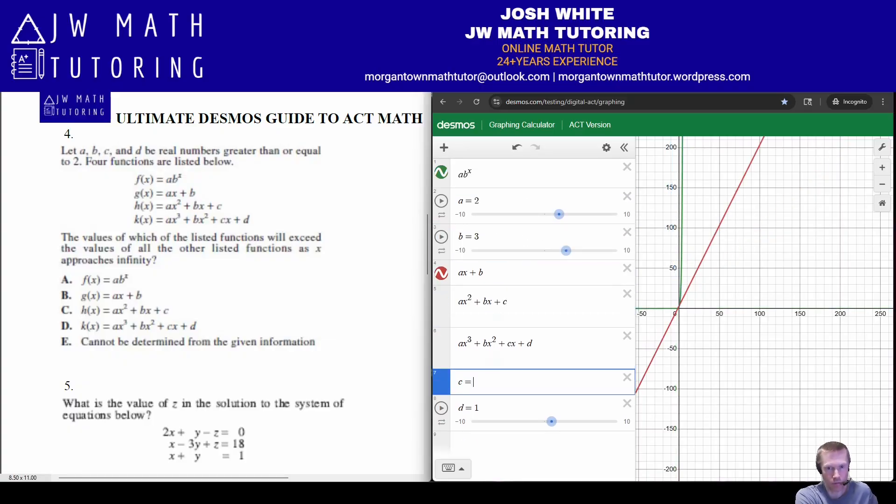
{"action": "type", "text": "4"}
{"action": "key", "text": "Down"}
{"action": "key", "text": "BackSpace"}
{"action": "type", "text": "5"}
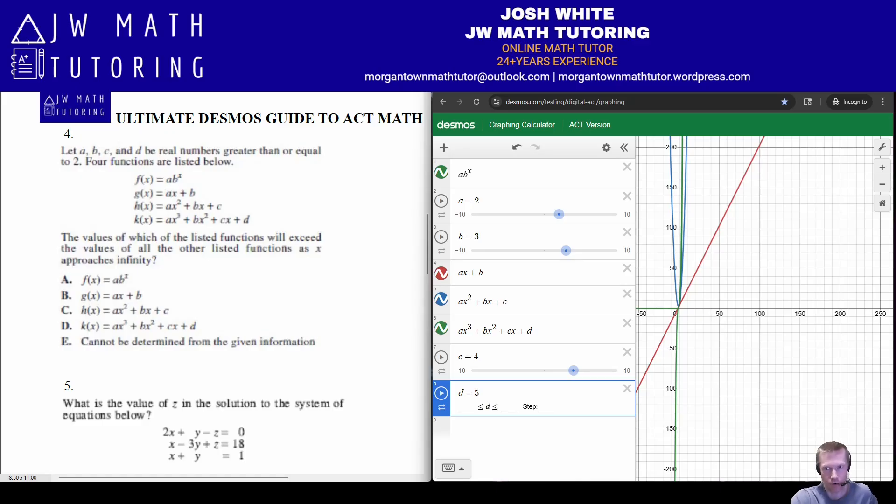
- Hide the graph of the linear function ax + b
{"action": "left_click_drag", "start_coordinate": [746, 262], "coordinate": [770, 353]}
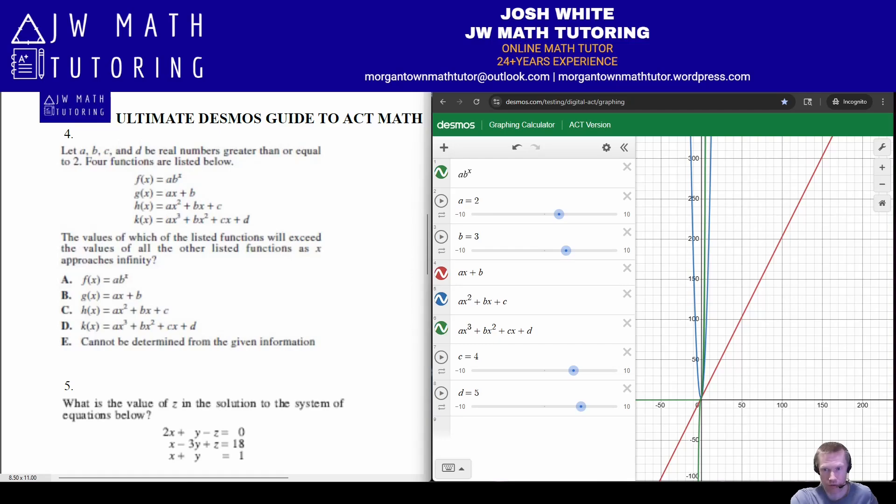
{"action": "left_click_drag", "start_coordinate": [704, 193], "coordinate": [705, 176]}
{"action": "left_click_drag", "start_coordinate": [710, 176], "coordinate": [710, 171]}
{"action": "left_click_drag", "start_coordinate": [708, 374], "coordinate": [700, 387]}
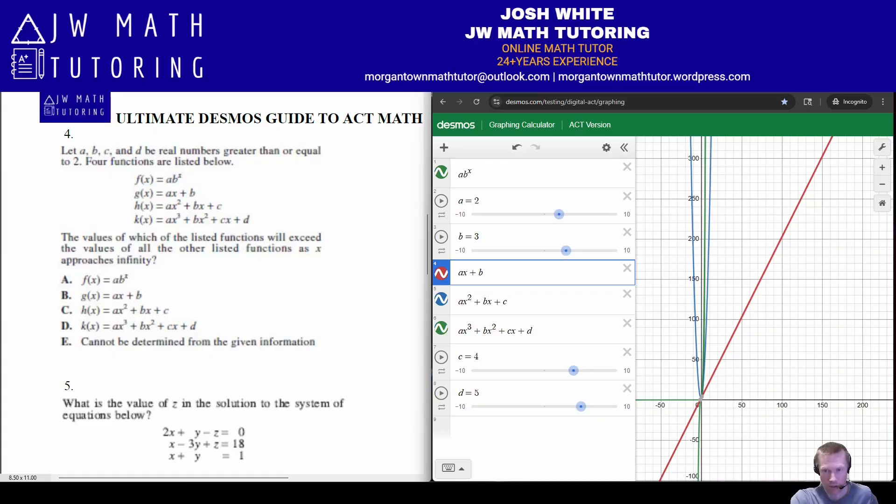
{"action": "left_click", "coordinate": [441, 273]}
- Compare the quadratic, cubic and exponential curves at large y-values, and hide the graph of the quadratic function ax² + bx + c
{"action": "scroll", "coordinate": [761, 309], "scroll_direction": "up", "scroll_amount": 3}
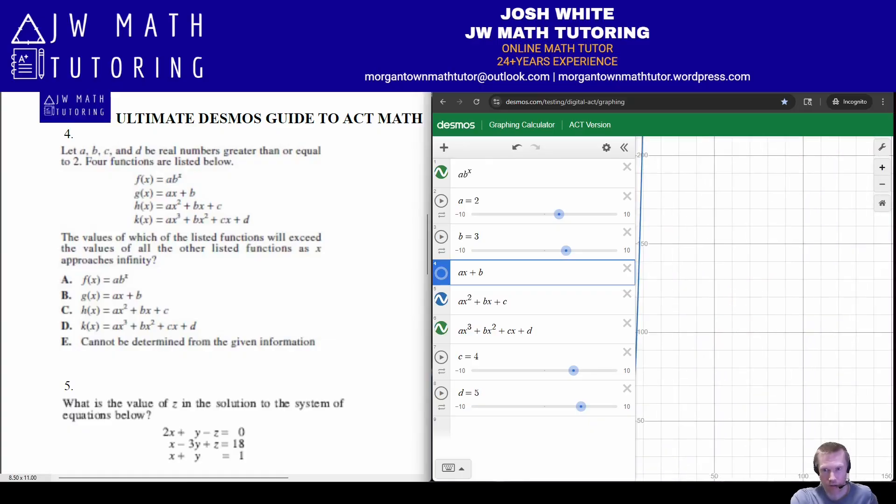
{"action": "left_click_drag", "start_coordinate": [700, 373], "coordinate": [785, 299]}
{"action": "scroll", "coordinate": [770, 327], "scroll_direction": "up", "scroll_amount": 3}
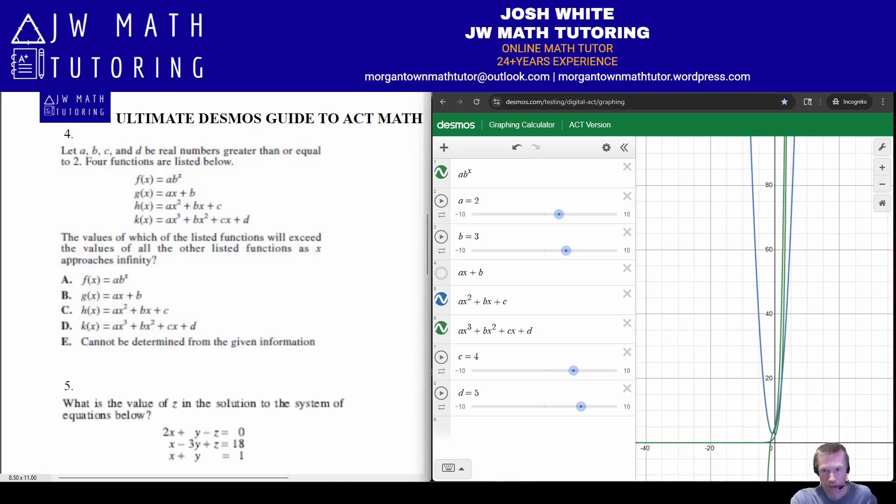
{"action": "left_click_drag", "start_coordinate": [756, 187], "coordinate": [704, 444]}
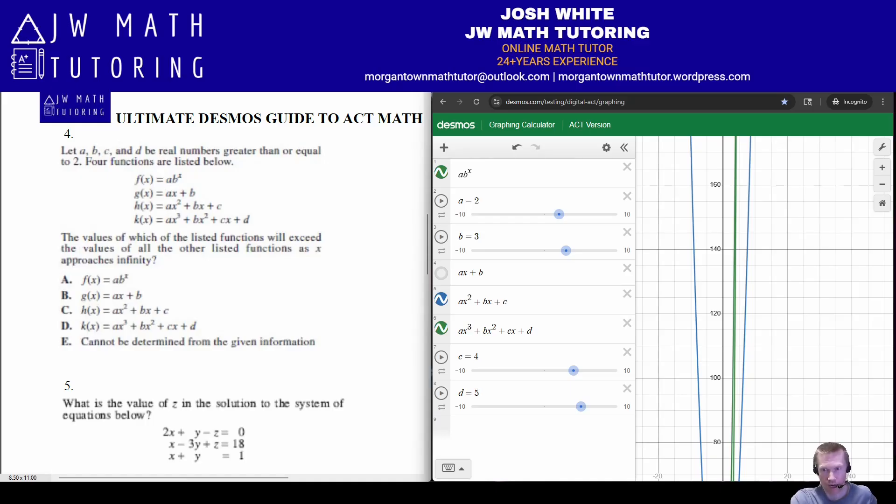
{"action": "left_click", "coordinate": [744, 349]}
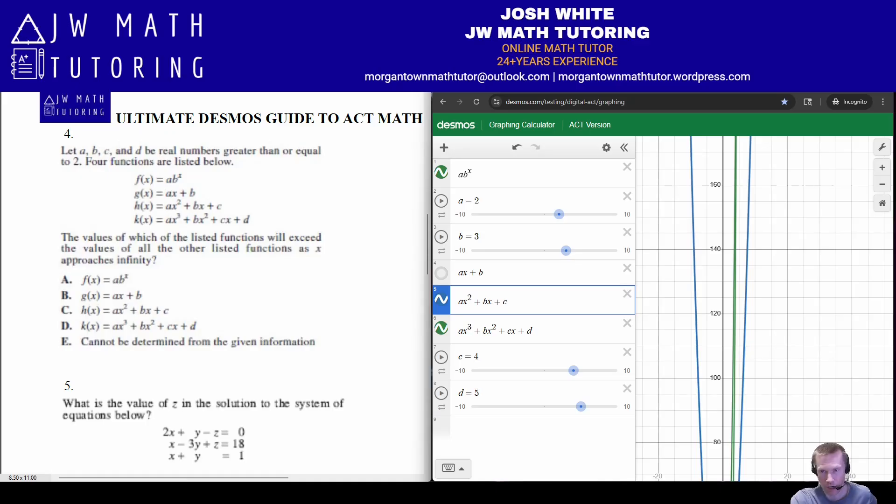
{"action": "left_click", "coordinate": [735, 175]}
{"action": "mouse_move", "coordinate": [735, 175]}
{"action": "left_mouse_down"}
{"action": "mouse_move", "coordinate": [736, 150]}
{"action": "mouse_move", "coordinate": [734, 454]}
{"action": "left_mouse_up"}
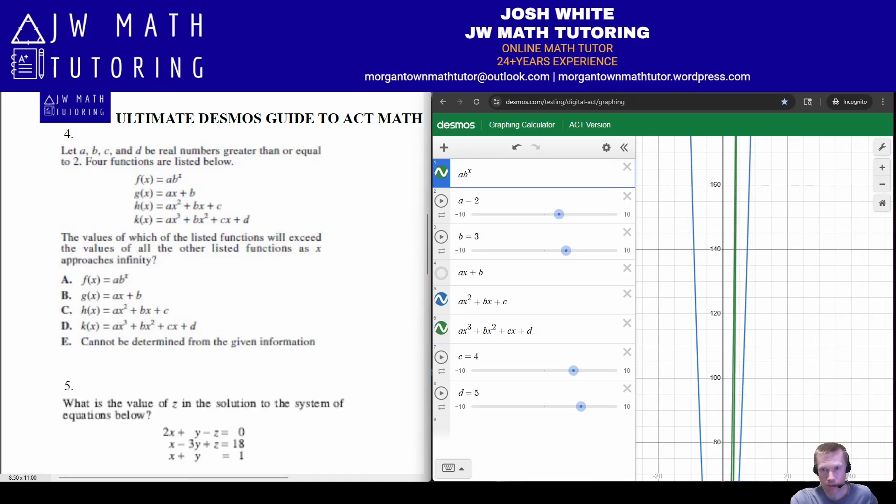
{"action": "left_click_drag", "start_coordinate": [770, 178], "coordinate": [754, 430]}
{"action": "left_click", "coordinate": [720, 277]}
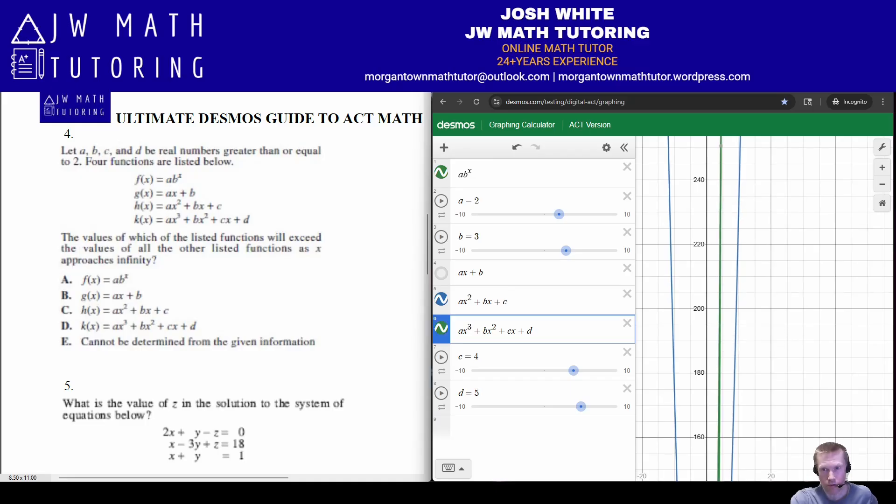
{"action": "left_click", "coordinate": [721, 146]}
{"action": "left_click", "coordinate": [721, 146]}
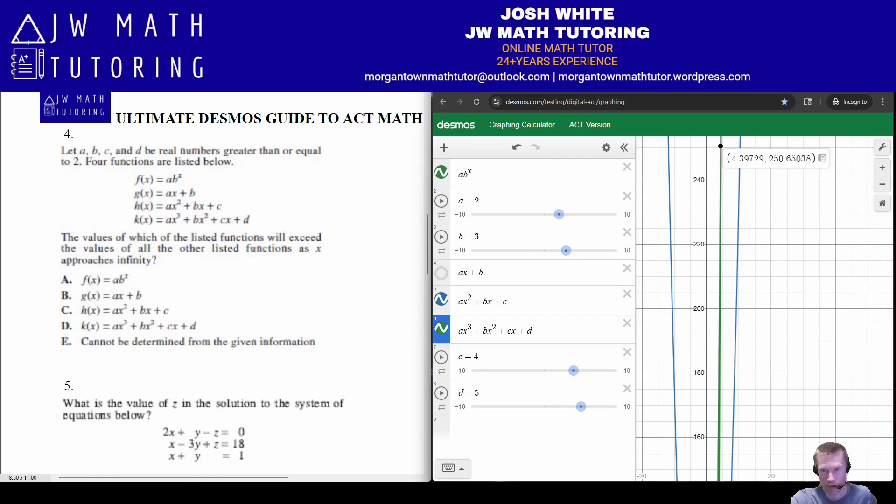
{"action": "left_click", "coordinate": [441, 300]}
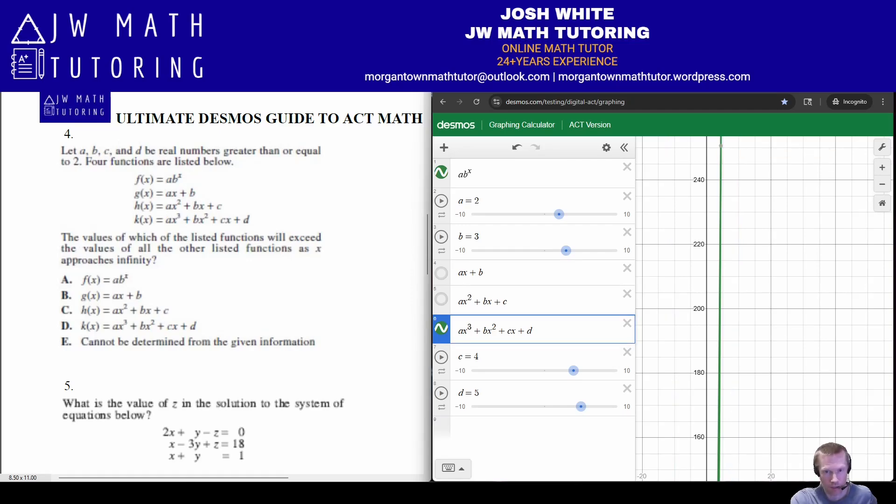
- Check the cubic function's line display options, hiding its curve and showing it again
{"action": "left_click", "coordinate": [441, 328]}
{"action": "left_click", "coordinate": [441, 328]}
{"action": "right_click", "coordinate": [441, 328]}
{"action": "left_click", "coordinate": [441, 328]}
{"action": "left_click", "coordinate": [441, 328]}
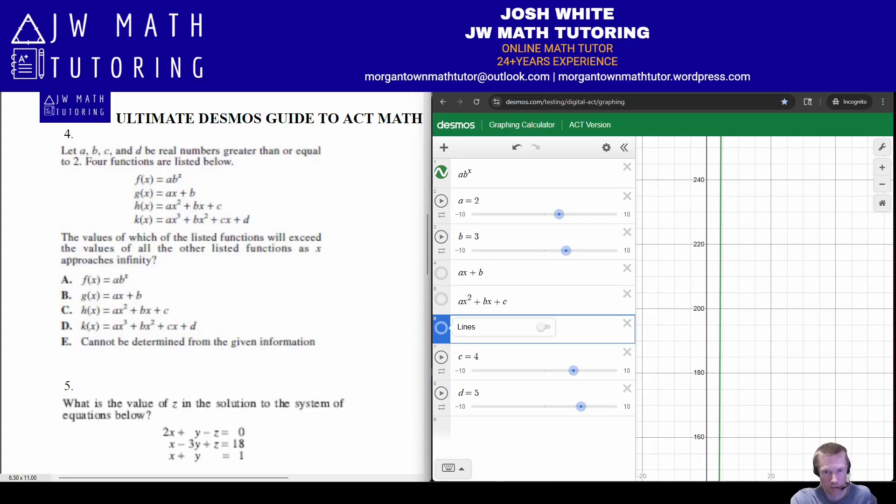
{"action": "left_click", "coordinate": [441, 328]}
{"action": "left_click", "coordinate": [441, 329]}
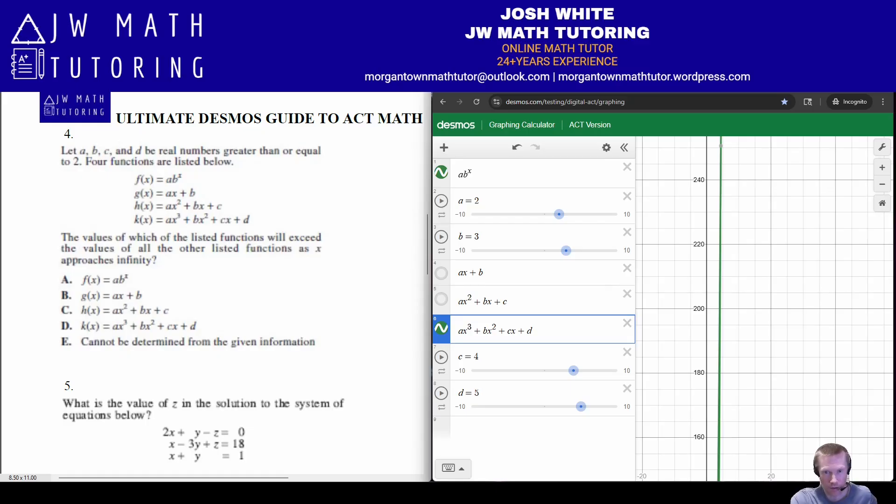
- Try out a table of values for the cubic function and delete the table
{"action": "left_click", "coordinate": [606, 148]}
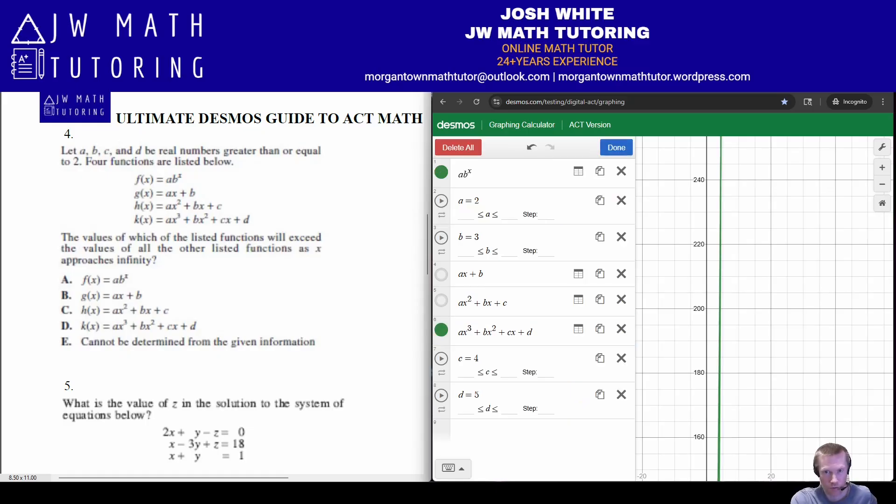
{"action": "left_click", "coordinate": [578, 329]}
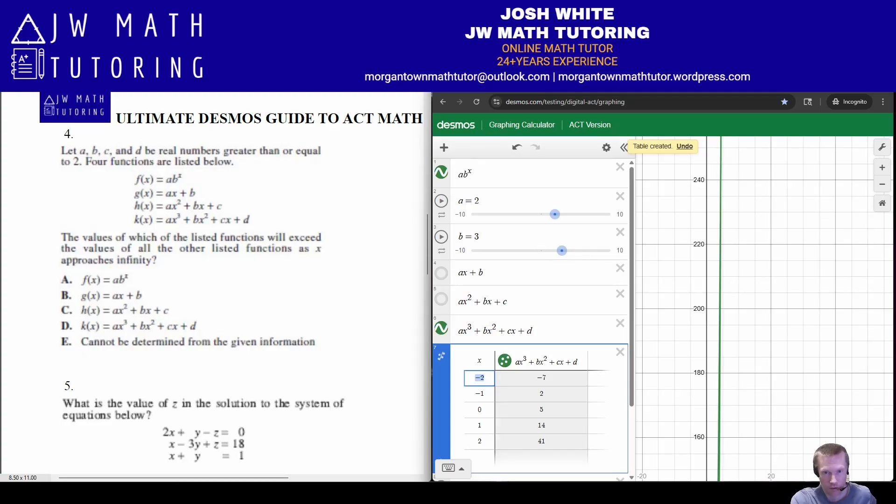
{"action": "left_click", "coordinate": [618, 373]}
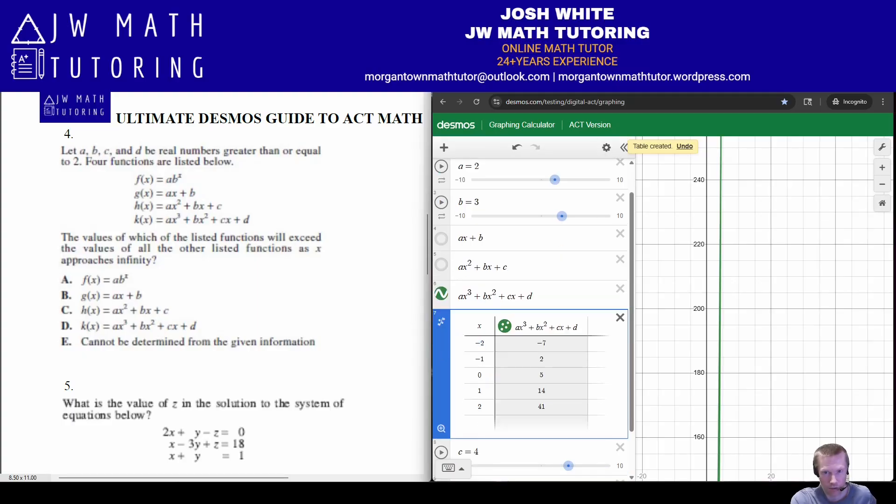
{"action": "left_click", "coordinate": [620, 317]}
{"action": "left_click", "coordinate": [606, 148]}
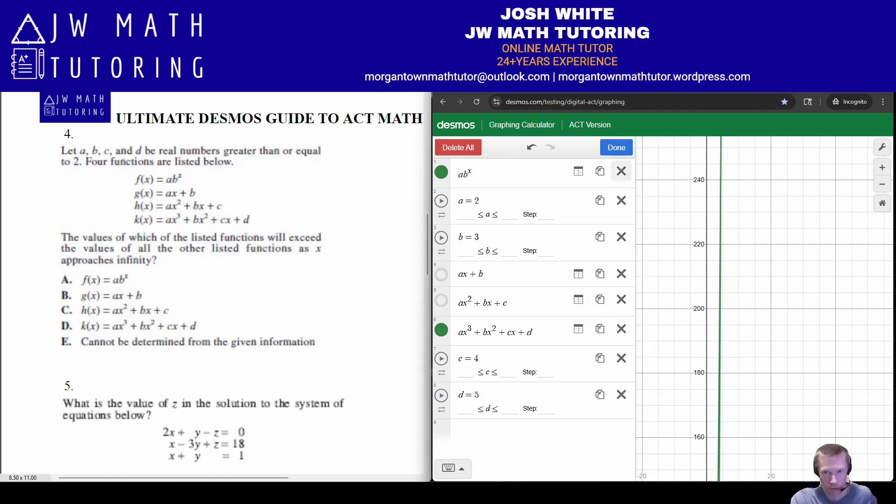
{"action": "left_click", "coordinate": [616, 147]}
- Try other values for the parameter d and set it back to 5
{"action": "left_click", "coordinate": [525, 407]}
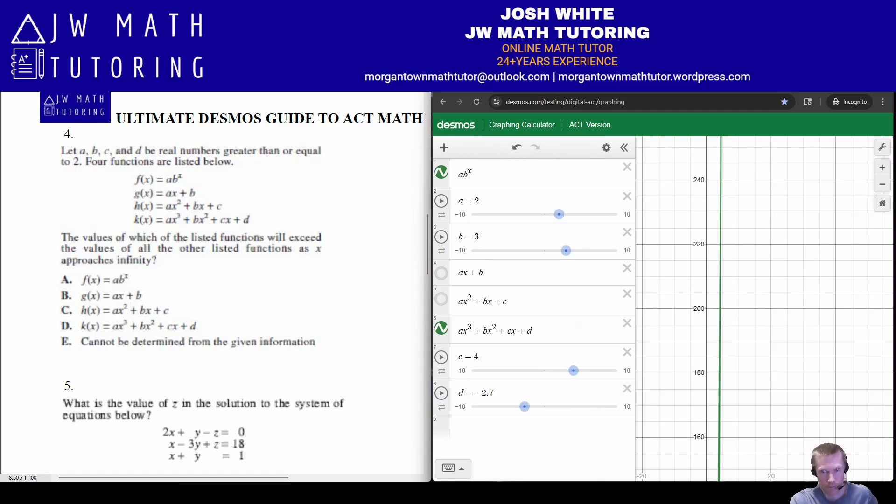
{"action": "left_click", "coordinate": [525, 422]}
{"action": "left_click_drag", "start_coordinate": [524, 406], "coordinate": [563, 407]}
{"action": "left_click", "coordinate": [491, 393]}
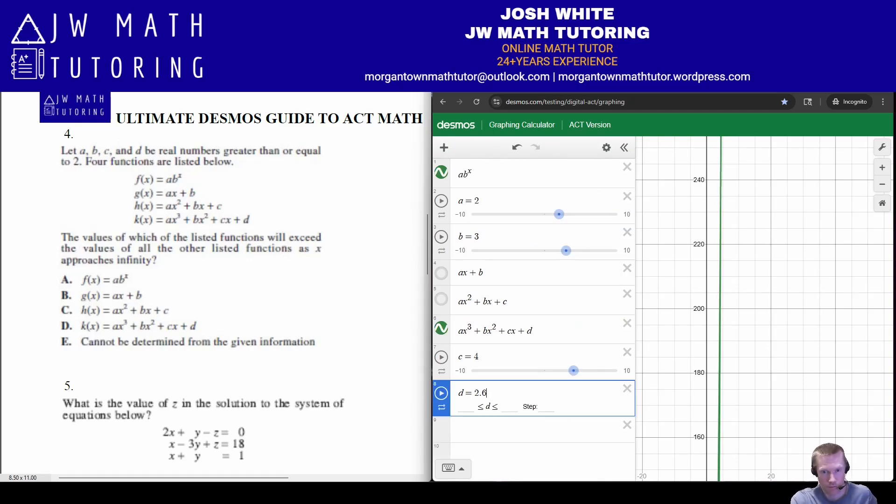
{"action": "key", "text": "BackSpace"}
{"action": "key", "text": "BackSpace"}
{"action": "key", "text": "BackSpace"}
{"action": "type", "text": "5"}
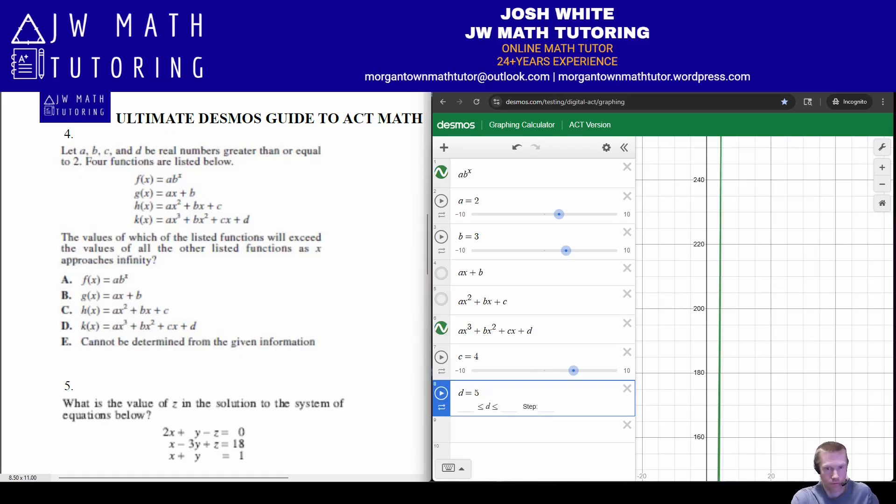
{"action": "left_click", "coordinate": [491, 429]}
{"action": "type", "text": "ax"}
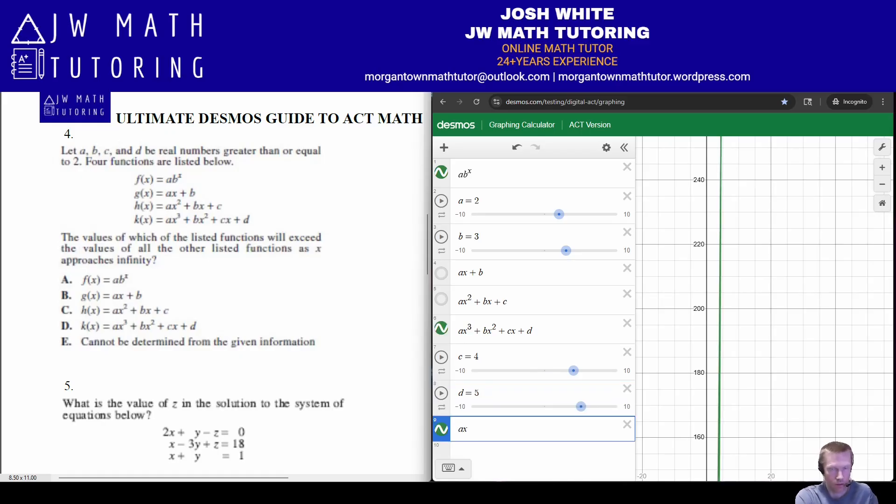
{"action": "left_click", "coordinate": [627, 424]}
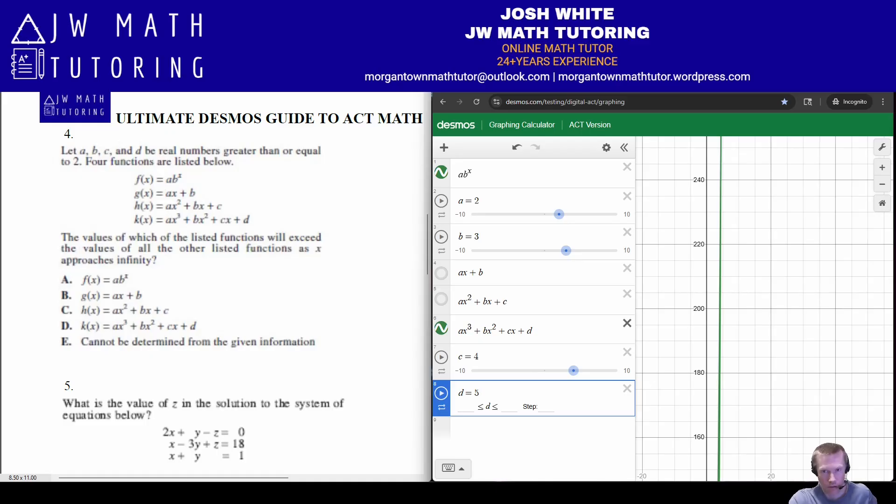
- Delete the cubic expression and re-enter ax³ + bx² + cx + d as the last expression to give its curve a distinct color
{"action": "left_click", "coordinate": [627, 323]}
{"action": "key", "text": "Return"}
{"action": "type", "text": "ax"}
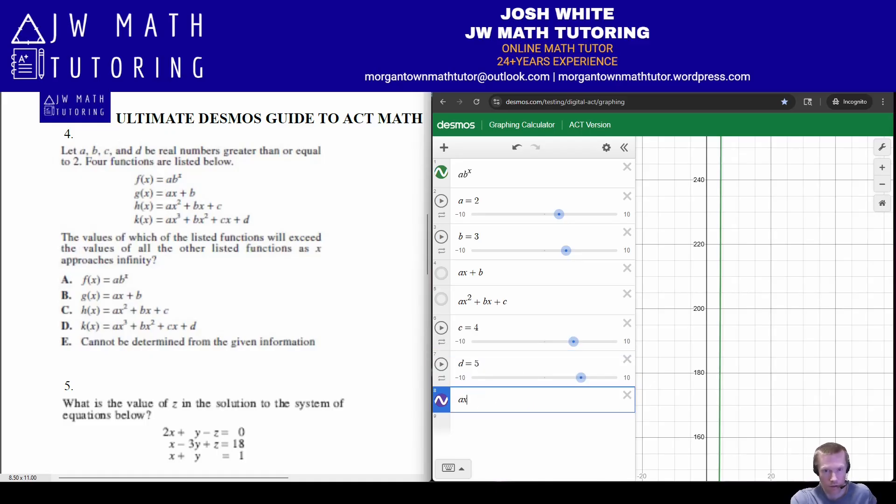
{"action": "type", "text": "^3"}
{"action": "key", "text": "Right"}
{"action": "type", "text": "+bx_2"}
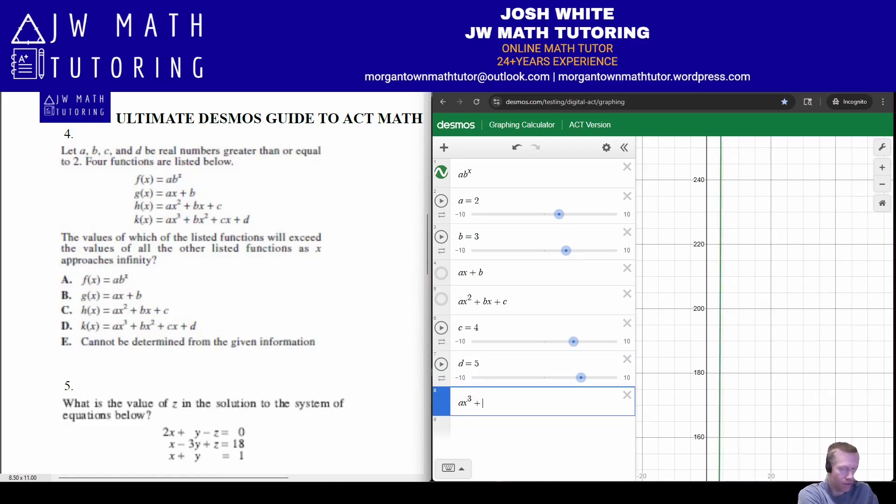
{"action": "key", "text": "BackSpace"}
{"action": "key", "text": "BackSpace"}
{"action": "type", "text": "^2"}
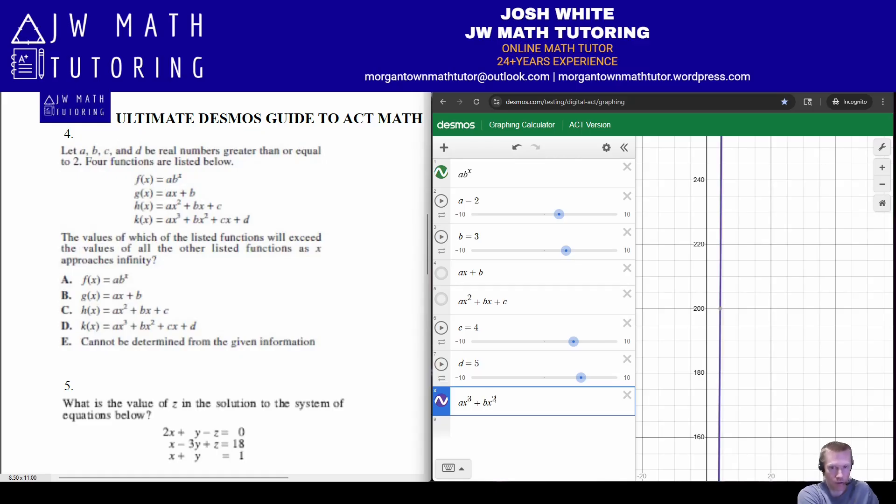
{"action": "key", "text": "Right"}
{"action": "type", "text": "+cx+d"}
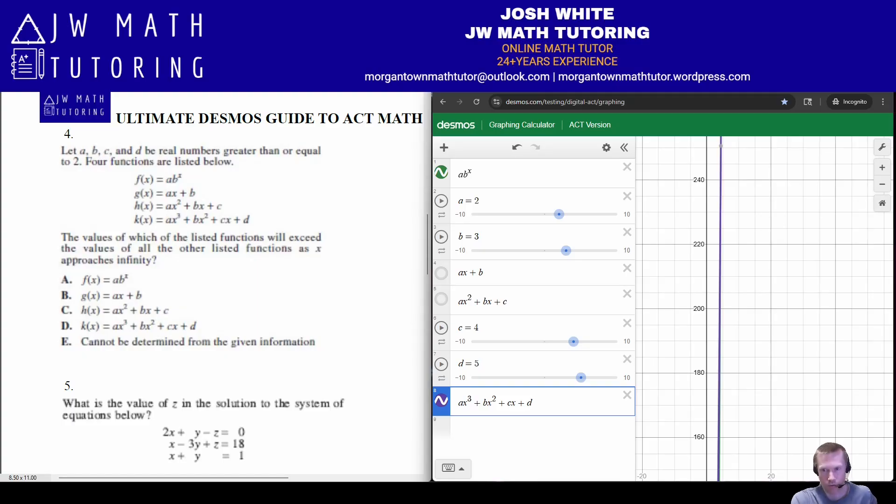
- Examine how the cubic and exponential curves lie relative to each other, from y-values above 200 down to the origin
{"action": "scroll", "coordinate": [735, 309], "scroll_direction": "up", "scroll_amount": 10}
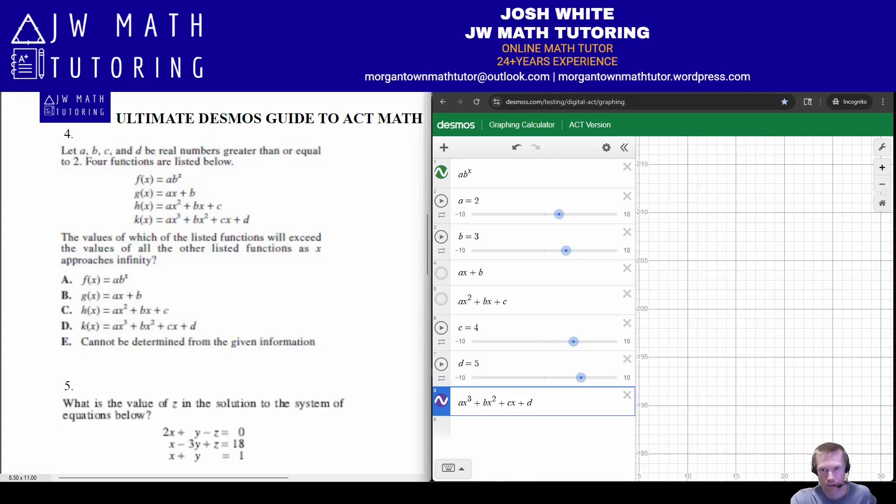
{"action": "left_click_drag", "start_coordinate": [734, 309], "coordinate": [864, 245]}
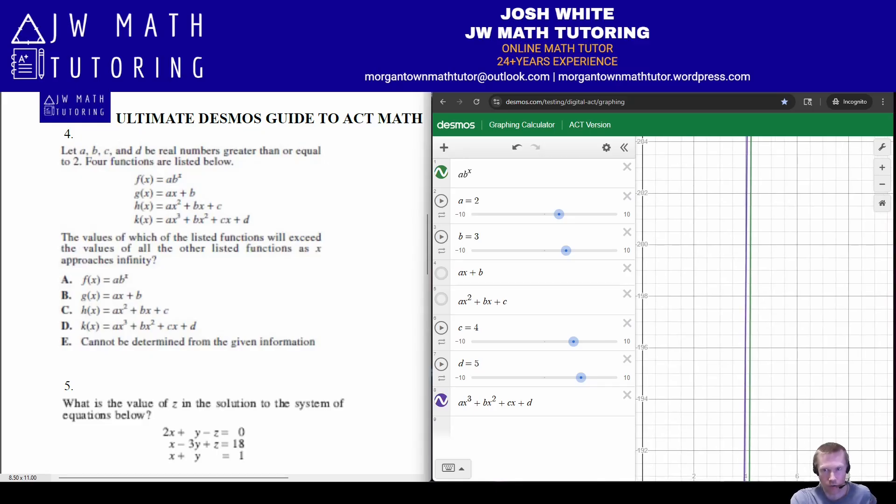
{"action": "left_click_drag", "start_coordinate": [746, 224], "coordinate": [741, 355]}
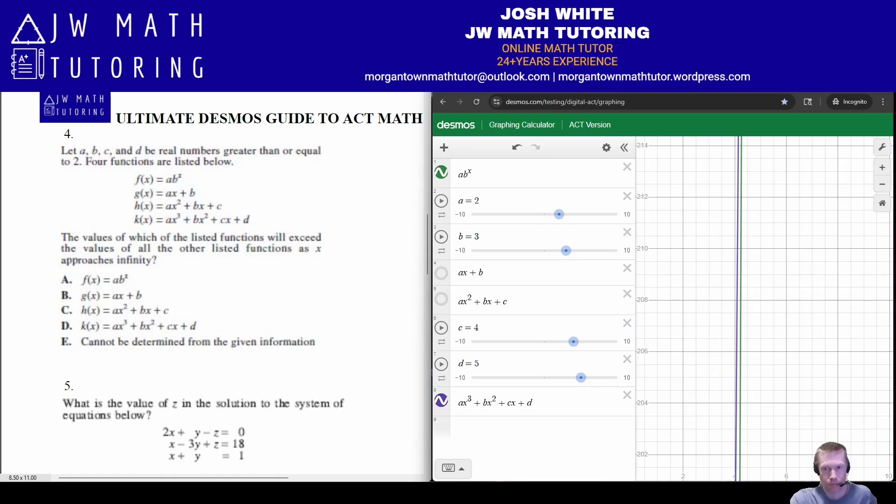
{"action": "left_click_drag", "start_coordinate": [747, 392], "coordinate": [730, 219]}
{"action": "left_click_drag", "start_coordinate": [738, 374], "coordinate": [743, 254]}
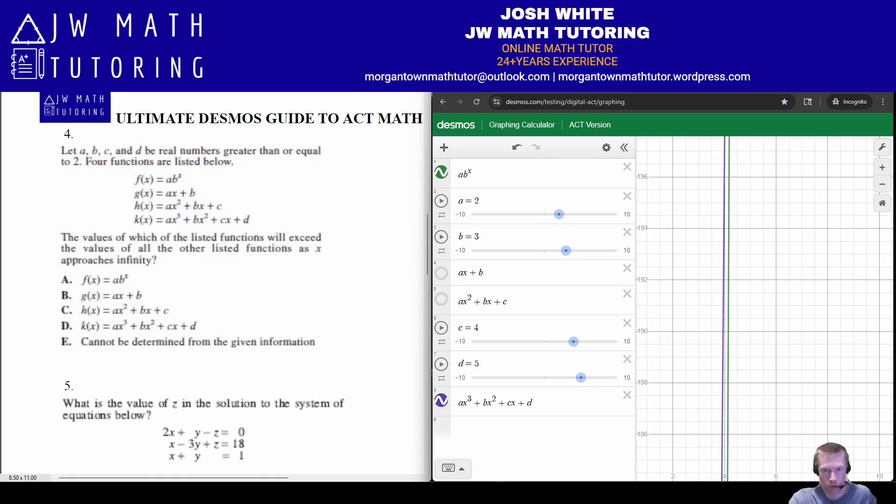
{"action": "left_click_drag", "start_coordinate": [747, 397], "coordinate": [728, 224]}
{"action": "left_click_drag", "start_coordinate": [738, 373], "coordinate": [752, 270]}
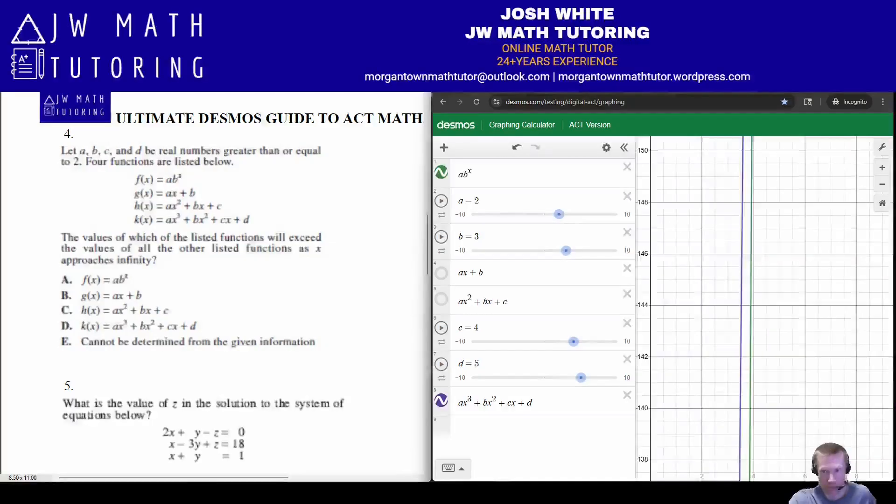
{"action": "left_click", "coordinate": [882, 185]}
{"action": "left_click", "coordinate": [882, 184]}
{"action": "left_click_drag", "start_coordinate": [747, 420], "coordinate": [747, 187]}
{"action": "left_click_drag", "start_coordinate": [747, 402], "coordinate": [748, 186]}
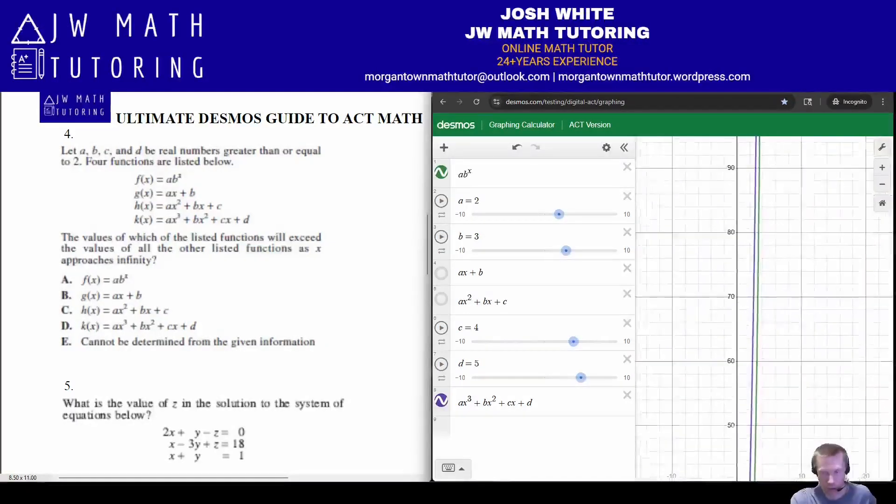
{"action": "left_click_drag", "start_coordinate": [746, 420], "coordinate": [757, 182]}
{"action": "left_click_drag", "start_coordinate": [774, 261], "coordinate": [733, 357]}
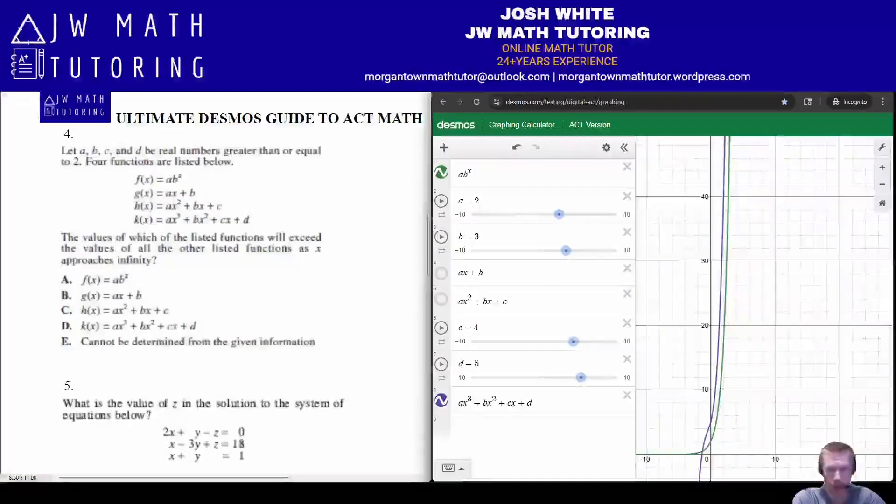
- Set the parameter b to 9.3 and compare the exponential and cubic curves at y-values above 100
{"action": "left_click_drag", "start_coordinate": [566, 251], "coordinate": [612, 251]}
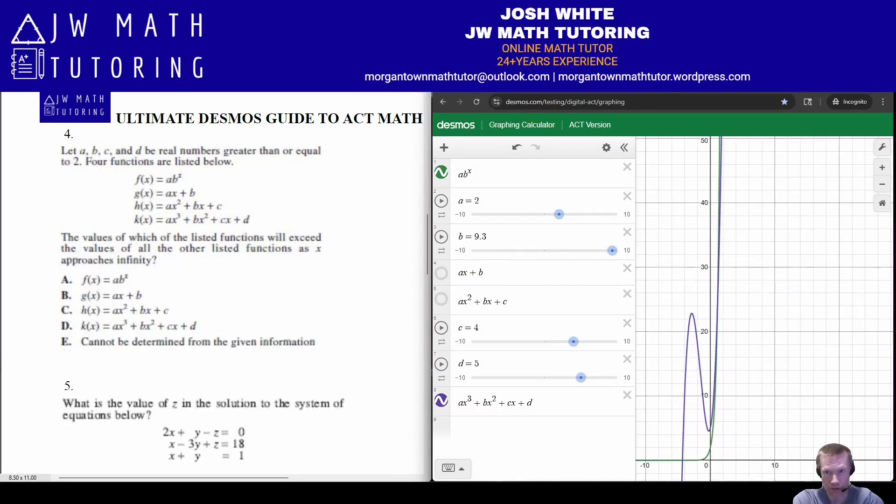
{"action": "left_click_drag", "start_coordinate": [765, 186], "coordinate": [742, 413]}
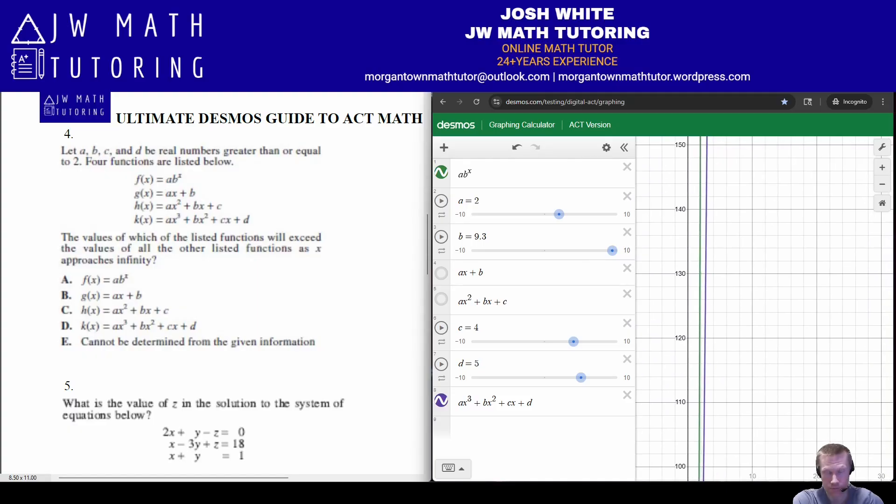
{"action": "left_click_drag", "start_coordinate": [765, 210], "coordinate": [763, 329]}
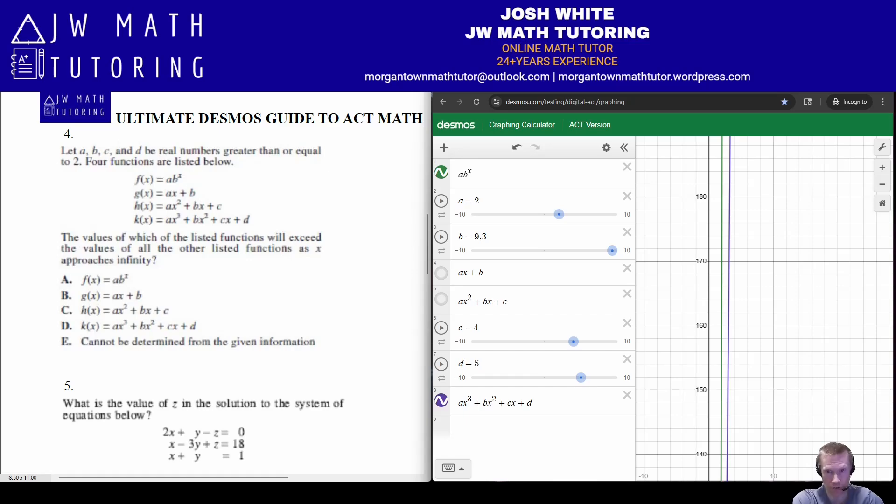
- Try the parameter b at 1.7 and raise it back toward its upper limit to compare the exponential and cubic curves
{"action": "left_click_drag", "start_coordinate": [612, 251], "coordinate": [556, 251]}
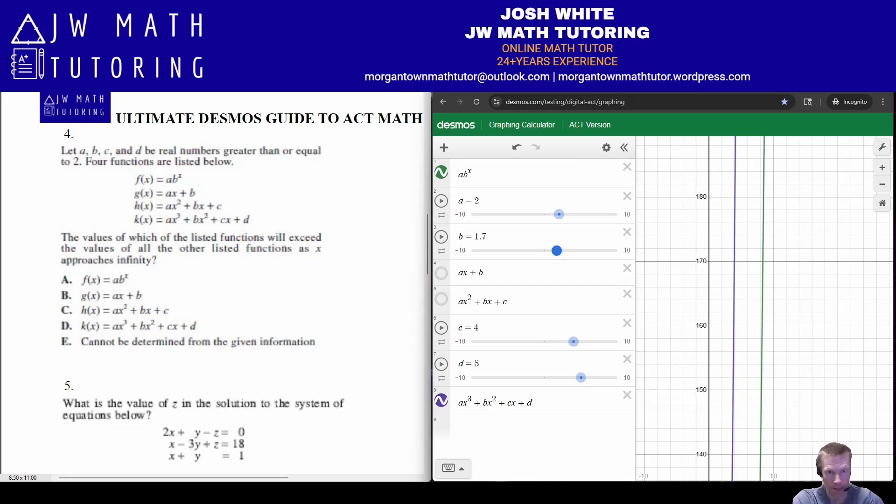
{"action": "left_click_drag", "start_coordinate": [557, 251], "coordinate": [616, 251]}
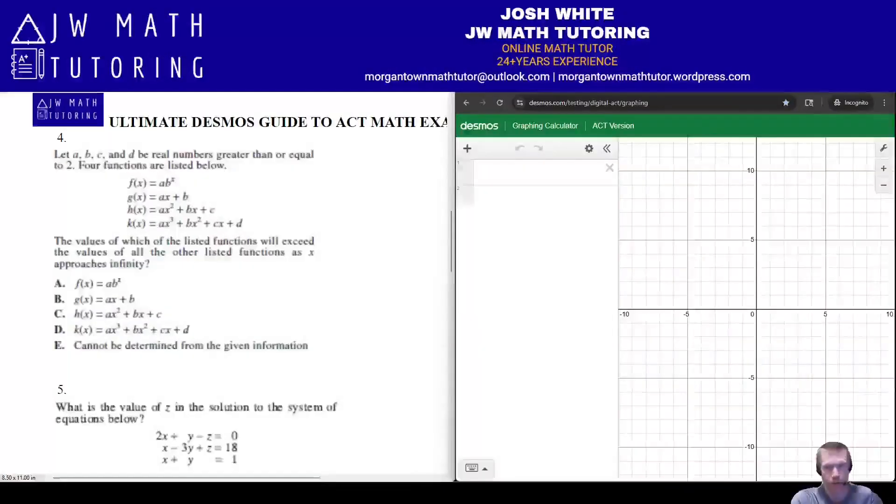
- Enter question 5's system as three expressions: 2x + y − z = 0, x − 3y + z = 18 and x + y = 1
{"action": "scroll", "coordinate": [224, 280], "scroll_direction": "down", "scroll_amount": 5}
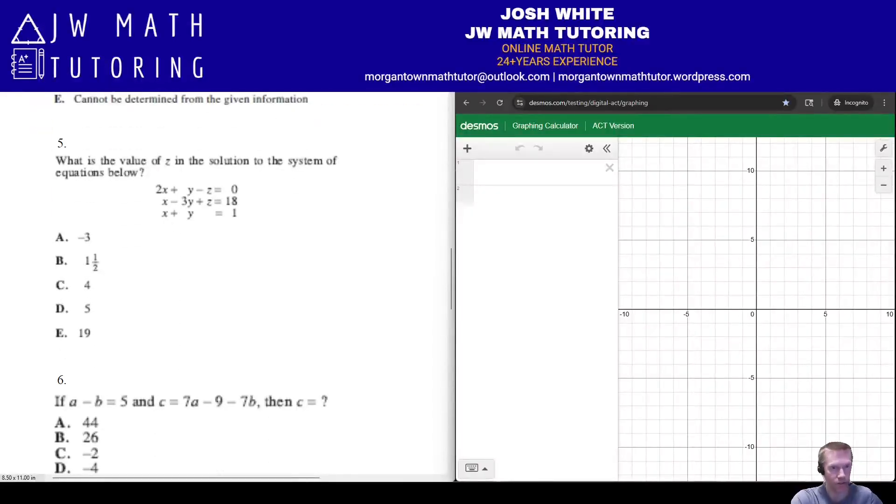
{"action": "scroll", "coordinate": [224, 284], "scroll_direction": "down", "scroll_amount": 1}
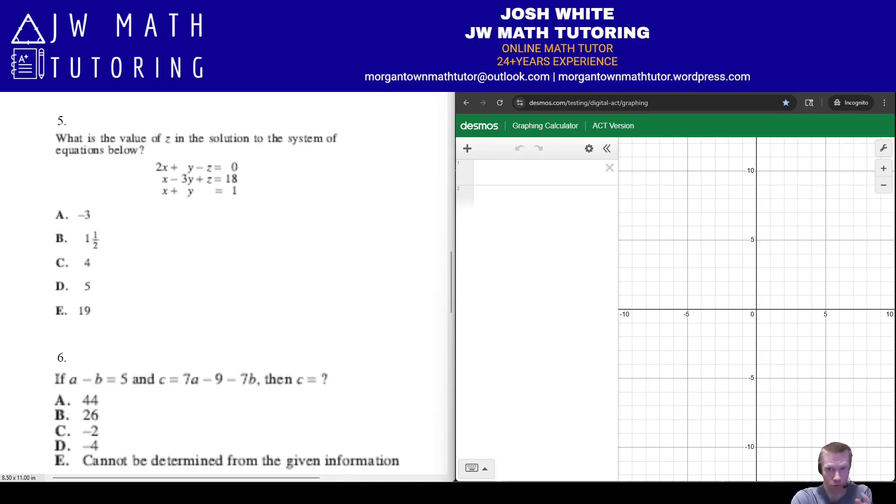
{"action": "left_click", "coordinate": [537, 172]}
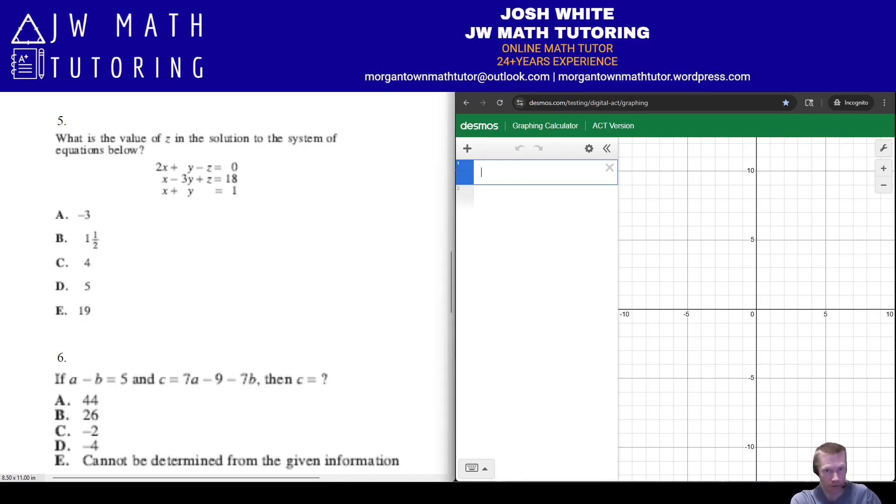
{"action": "type", "text": "2x"}
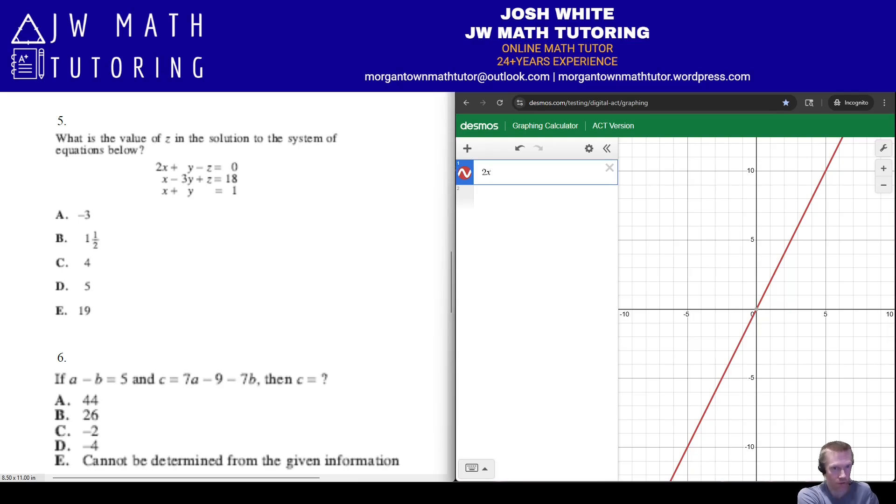
{"action": "type", "text": "+y-z=0"}
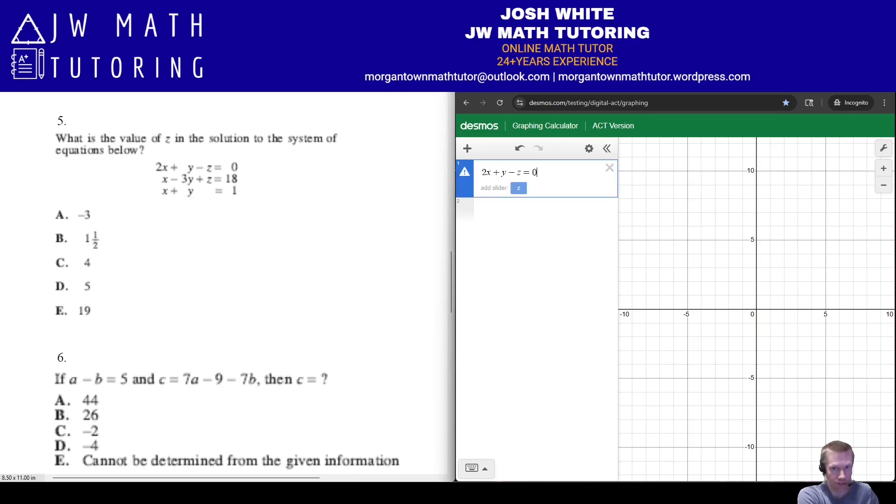
{"action": "key", "text": "Return"}
{"action": "type", "text": "x-3y"}
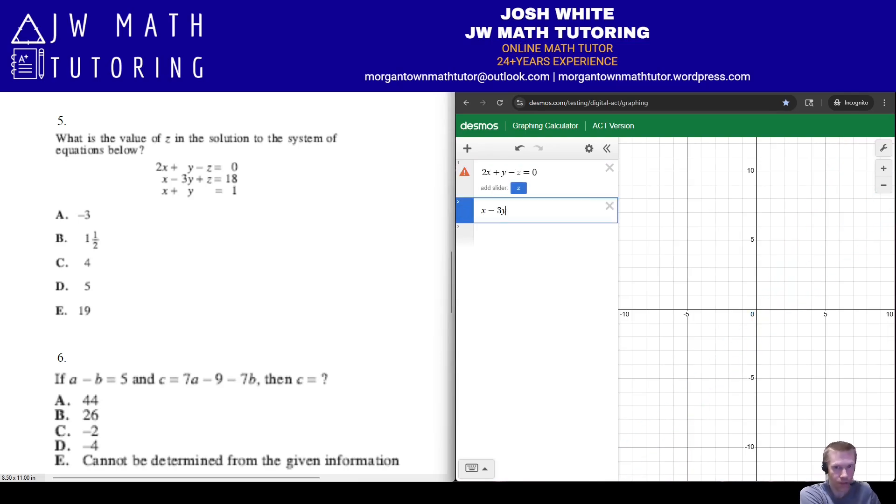
{"action": "type", "text": "+z=18"}
{"action": "key", "text": "Return"}
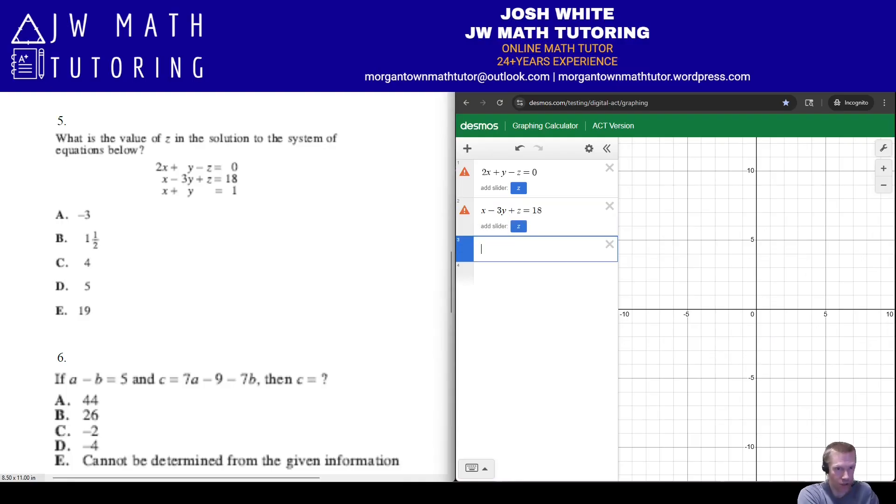
{"action": "type", "text": "x+y=1"}
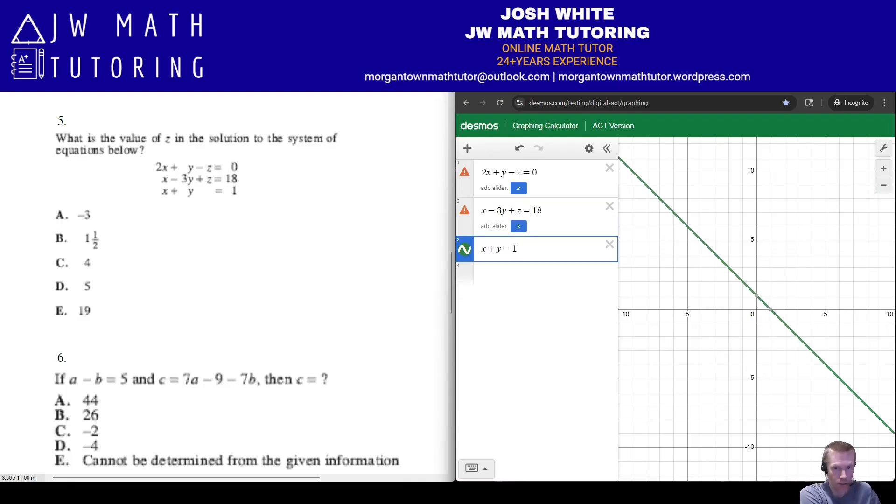
{"action": "key", "text": "Return"}
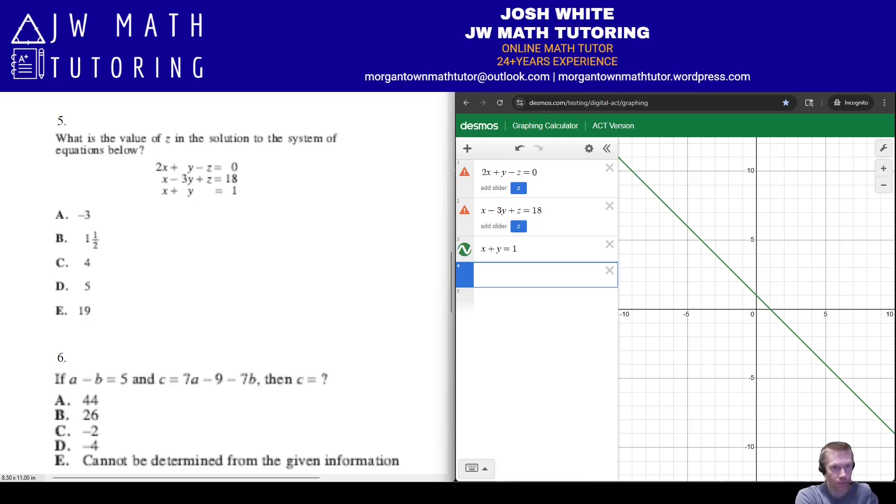
- Test answer choice z = −3 in a fourth expression and clear the value after the equals sign
{"action": "type", "text": "z=-3"}
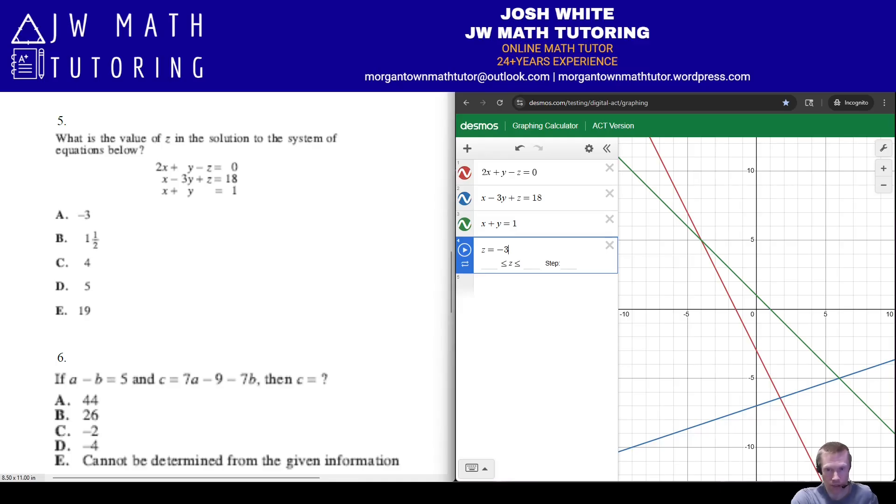
{"action": "key", "text": "BackSpace"}
{"action": "key", "text": "BackSpace"}
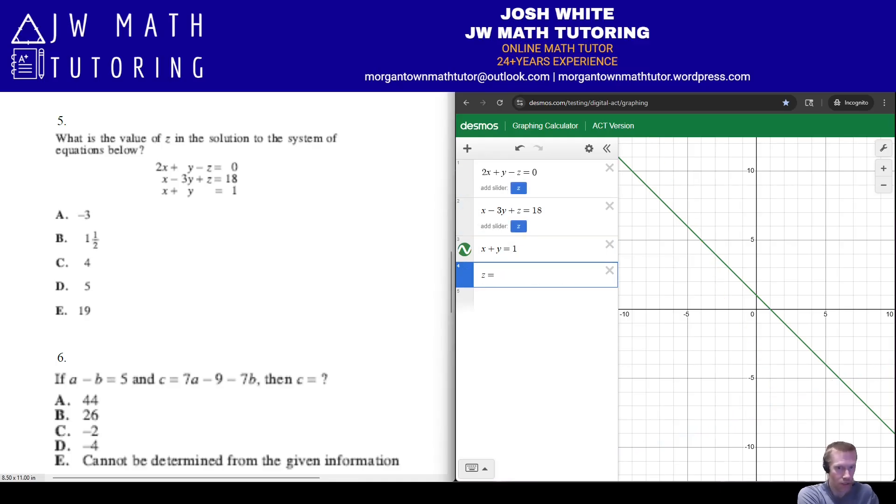
- Set z to the mixed number 1½ to test whether the three lines meet at one point
{"action": "type", "text": "/"}
{"action": "key", "text": "Left"}
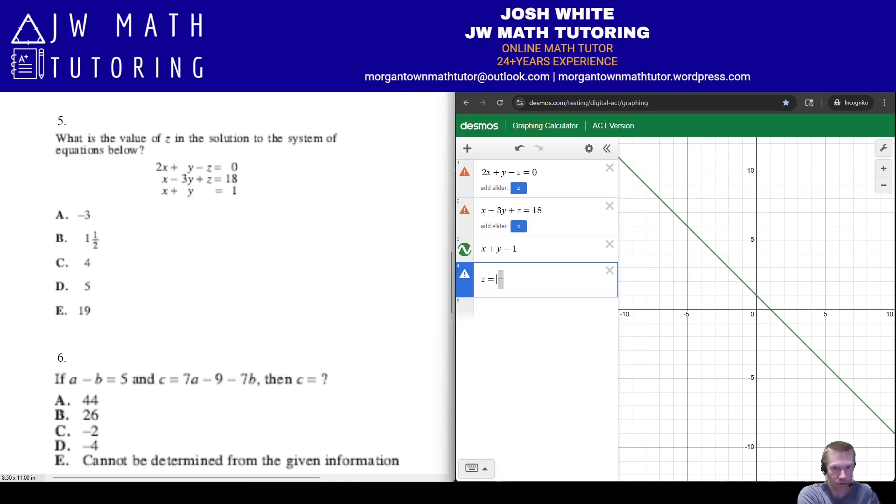
{"action": "type", "text": "1"}
{"action": "key", "text": "Right"}
{"action": "type", "text": "23"}
{"action": "key", "text": "BackSpace"}
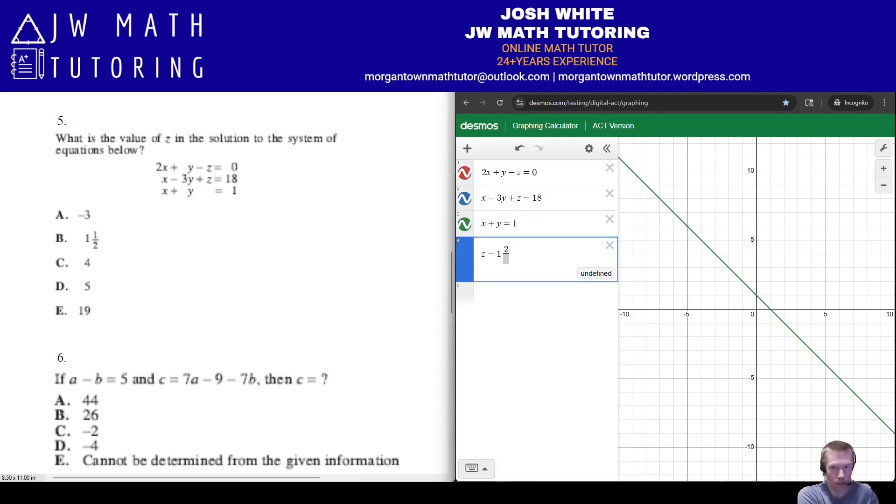
{"action": "key", "text": "BackSpace"}
{"action": "type", "text": "1"}
{"action": "key", "text": "Down"}
{"action": "type", "text": "2"}
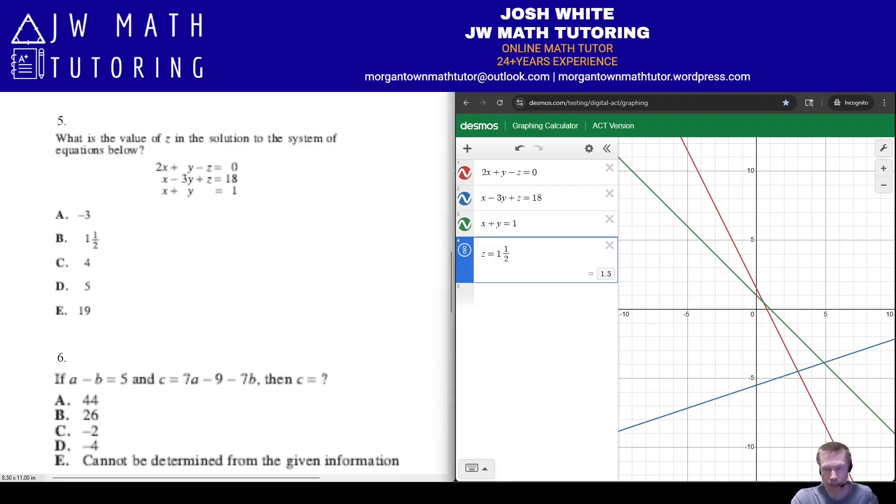
- Replace the mixed number with 4 to test the next answer choice for z
{"action": "key", "text": "shift+Left"}
{"action": "key", "text": "shift+Left"}
{"action": "key", "text": "shift+Left"}
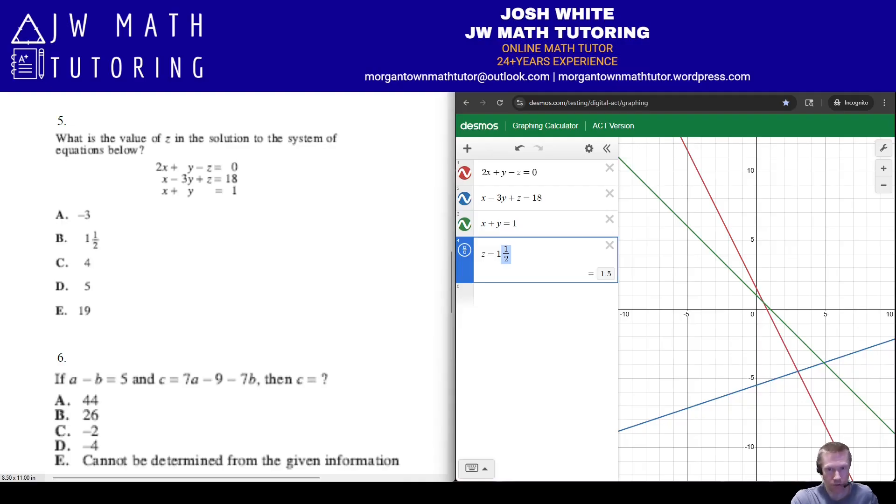
{"action": "type", "text": "4"}
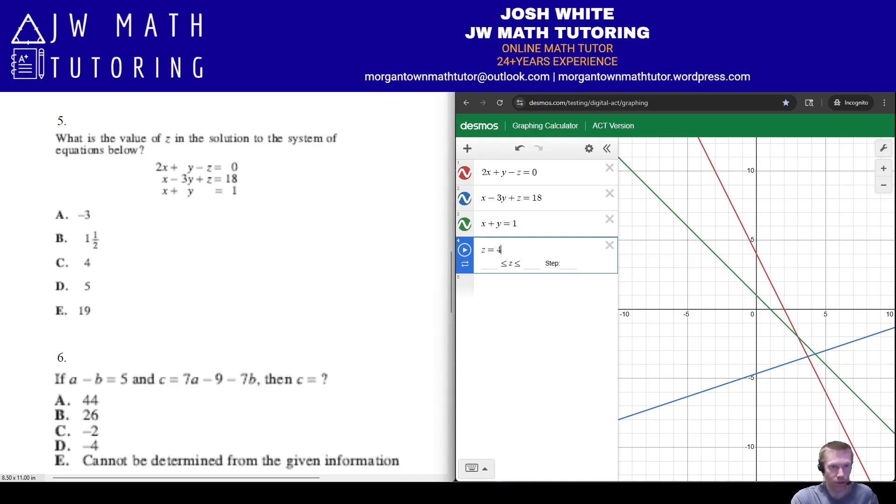
- Set z to 5 and show the coordinates of the point where the three lines intersect
{"action": "key", "text": "BackSpace"}
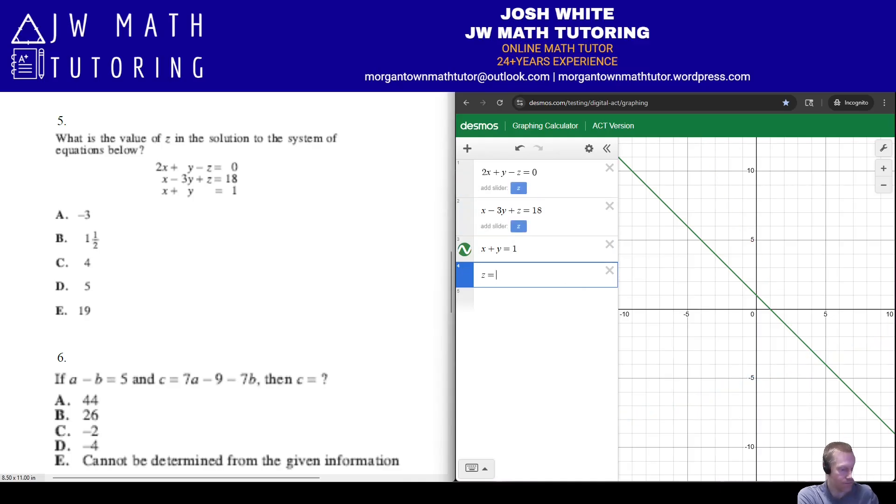
{"action": "type", "text": "5"}
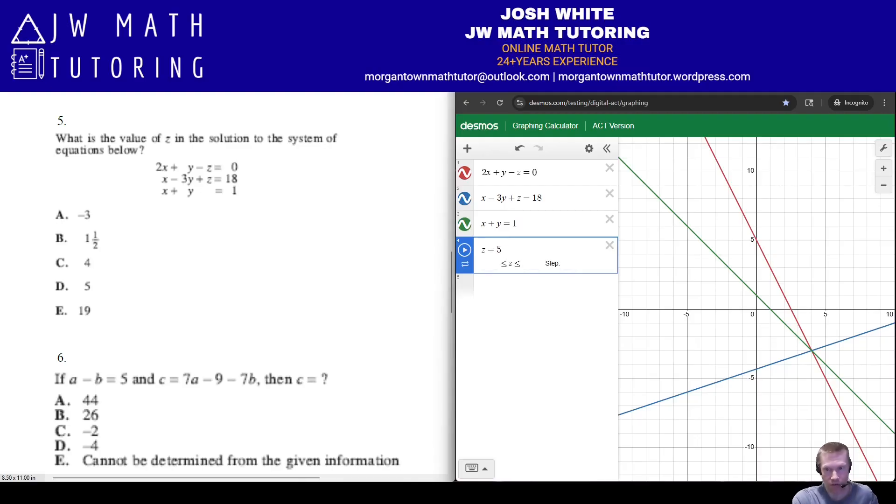
{"action": "left_click", "coordinate": [811, 350]}
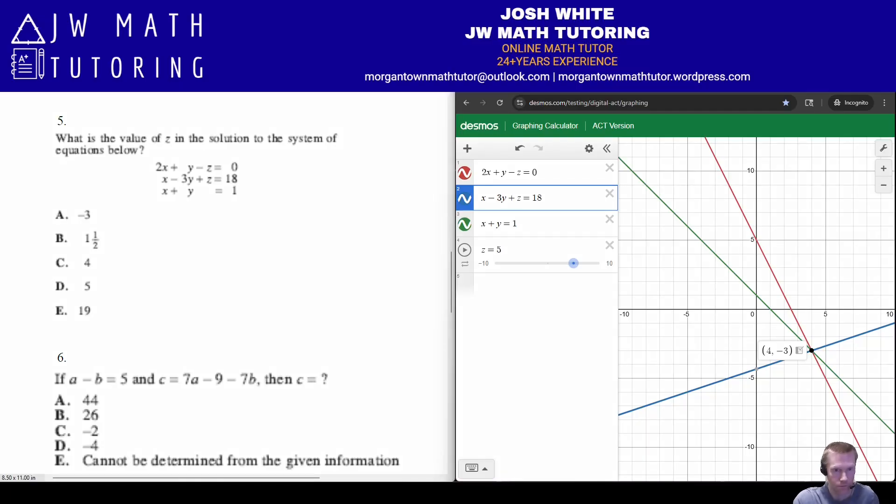
{"action": "mouse_move", "coordinate": [66, 272]}
{"action": "left_mouse_down"}
{"action": "mouse_move", "coordinate": [106, 290]}
{"action": "mouse_move", "coordinate": [47, 277]}
{"action": "left_mouse_up"}
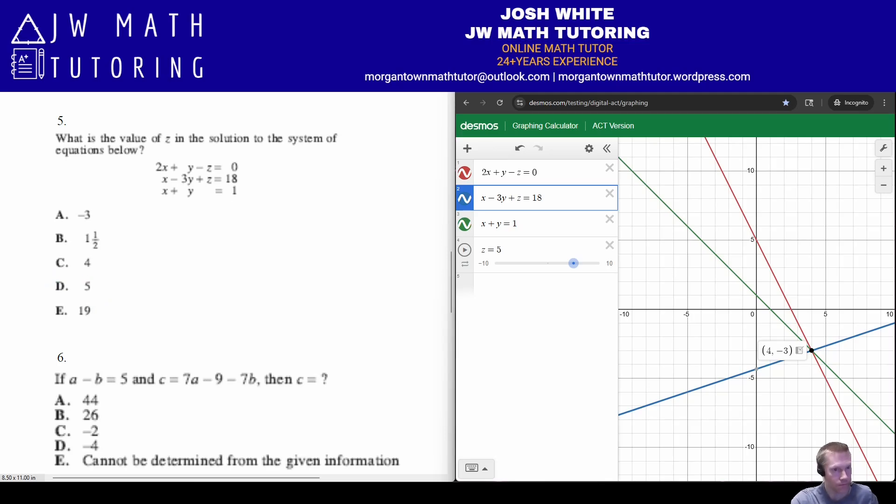
- Bring question 6 fully into view in the worksheet and clear all expressions from the graph
{"action": "scroll", "coordinate": [228, 280], "scroll_direction": "down", "scroll_amount": 3}
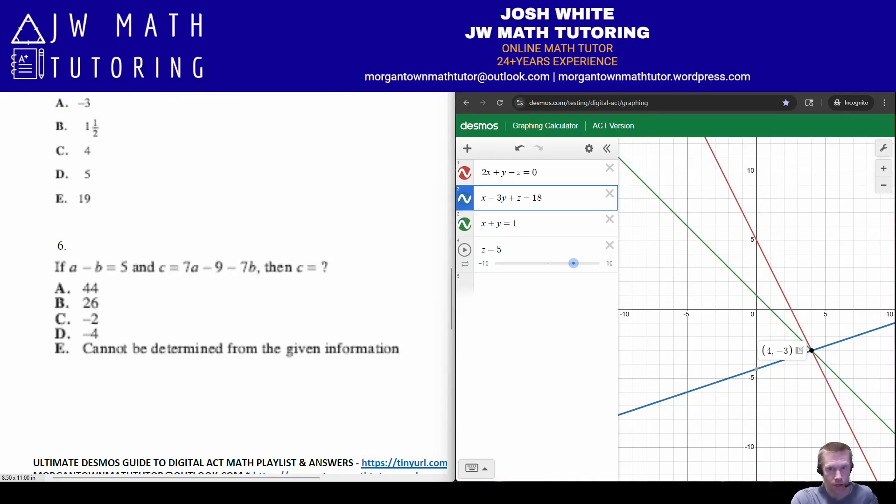
{"action": "left_click", "coordinate": [589, 148]}
{"action": "left_click", "coordinate": [481, 147]}
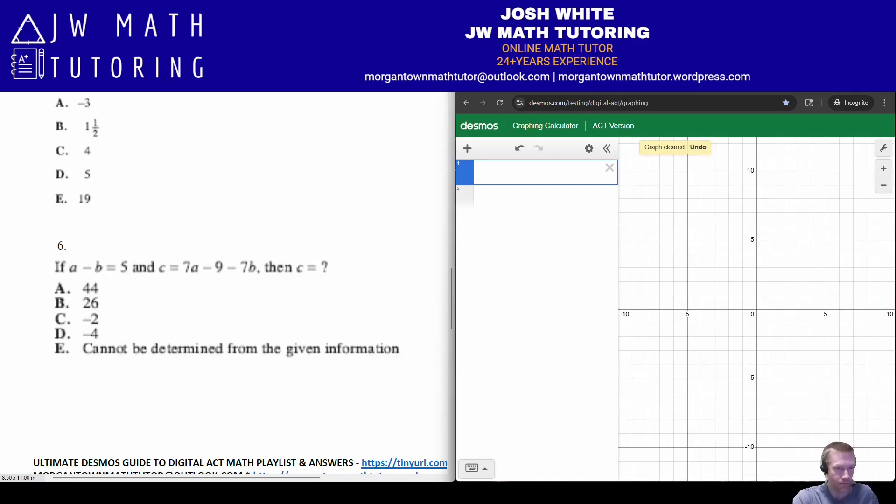
- Enter question 6's first equation, a − b = 5, as the first expression
{"action": "type", "text": "a=b"}
{"action": "key", "text": "BackSpace"}
{"action": "key", "text": "BackSpace"}
{"action": "type", "text": "-b5"}
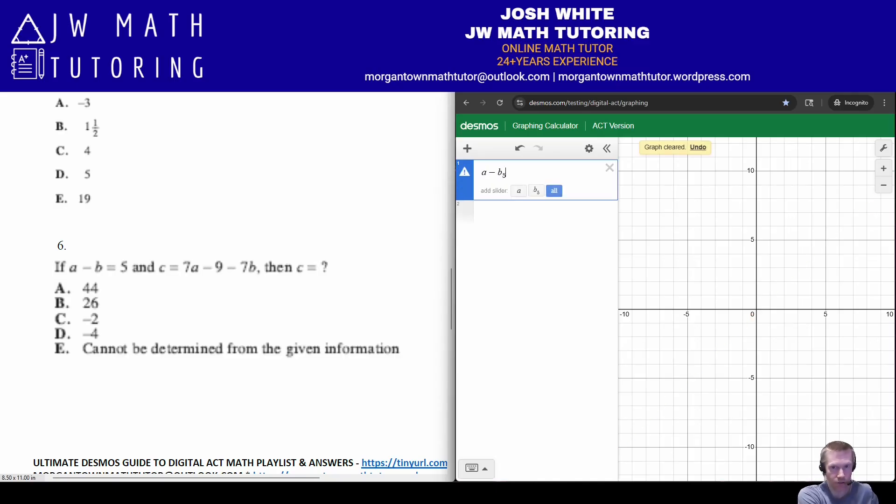
{"action": "key", "text": "BackSpace"}
{"action": "type", "text": "=6"}
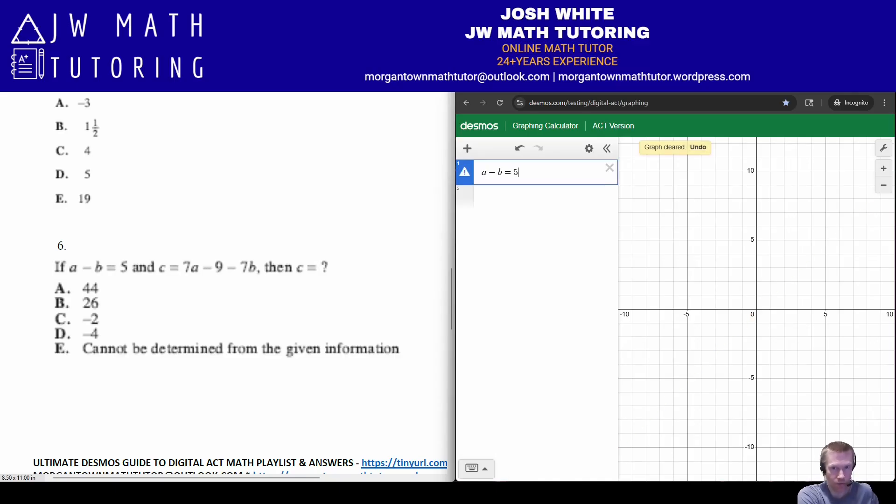
{"action": "key", "text": "Return"}
- Enter c = 7a − 9 − 7b as the second expression
{"action": "type", "text": "c ="}
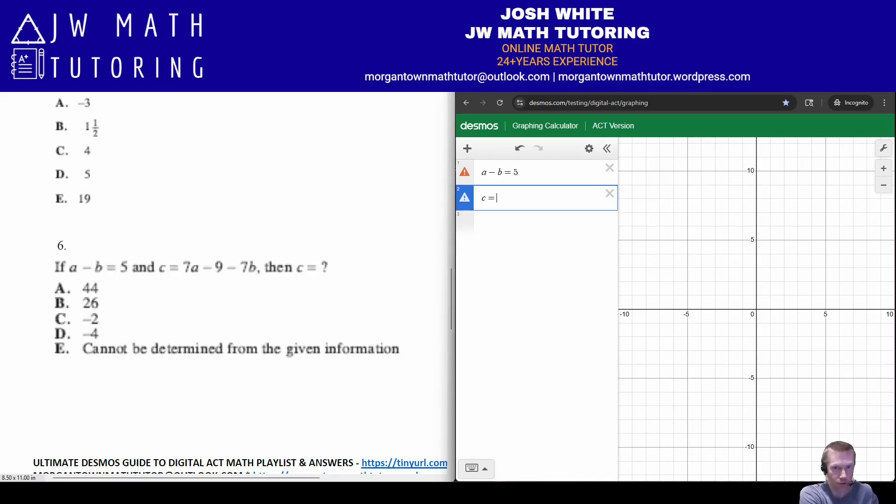
{"action": "type", "text": " 7a - 9 - 5"}
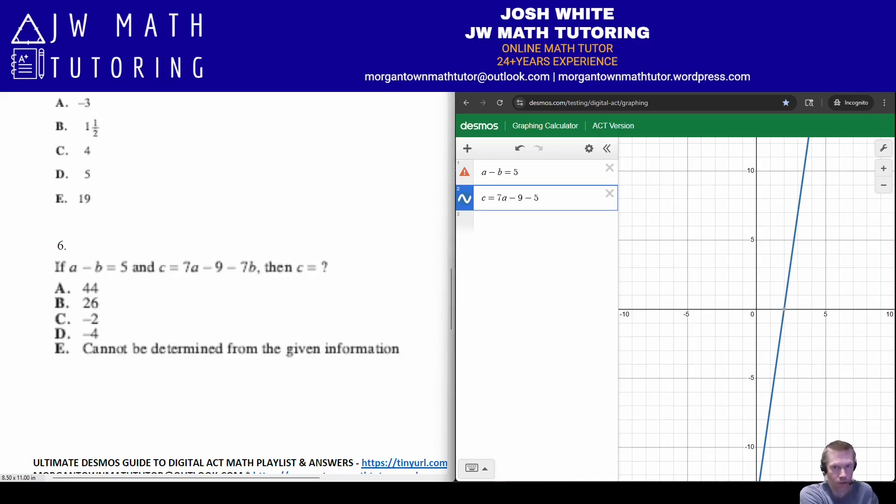
{"action": "key", "text": "BackSpace"}
{"action": "type", "text": "7b"}
{"action": "key", "text": "Return"}
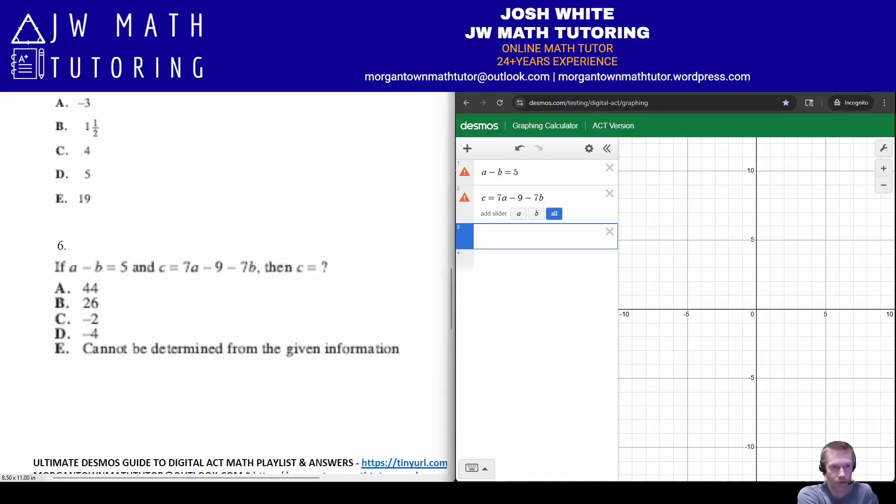
- Define a = 12 and b = 7 in two new expressions to evaluate c with numbers that satisfy a − b = 5
{"action": "type", "text": "a="}
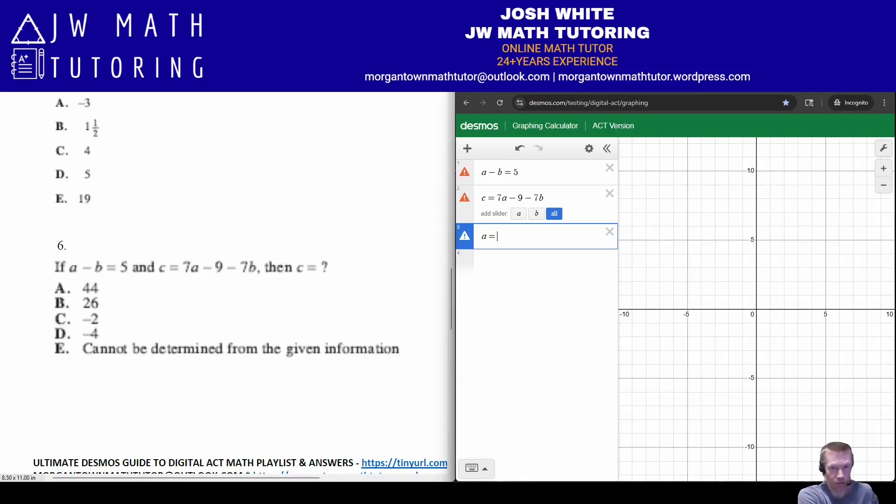
{"action": "type", "text": "12"}
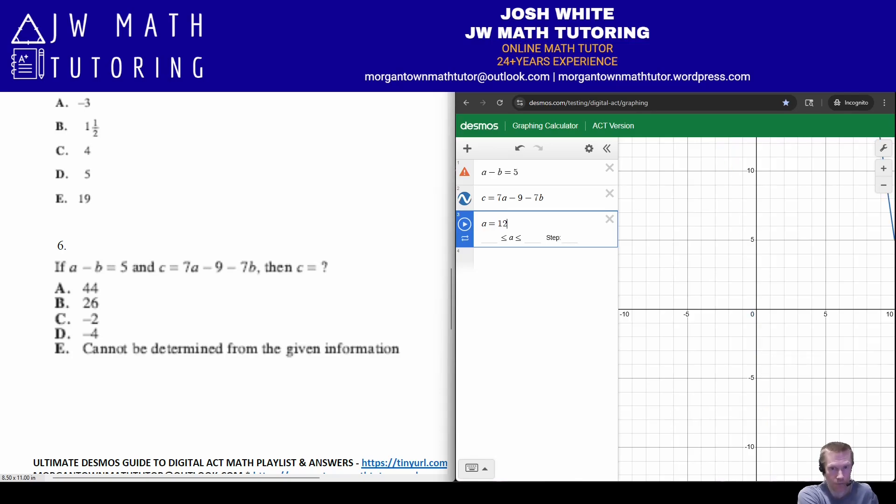
{"action": "key", "text": "Return"}
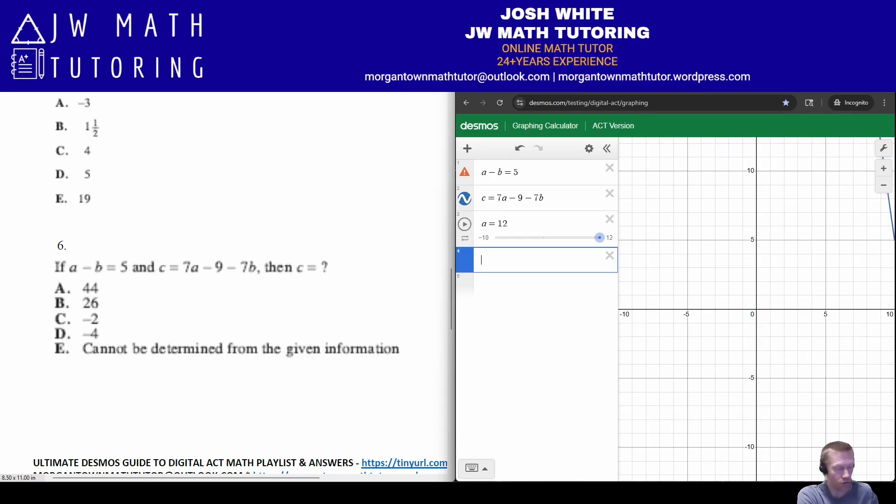
{"action": "type", "text": "b = 7"}
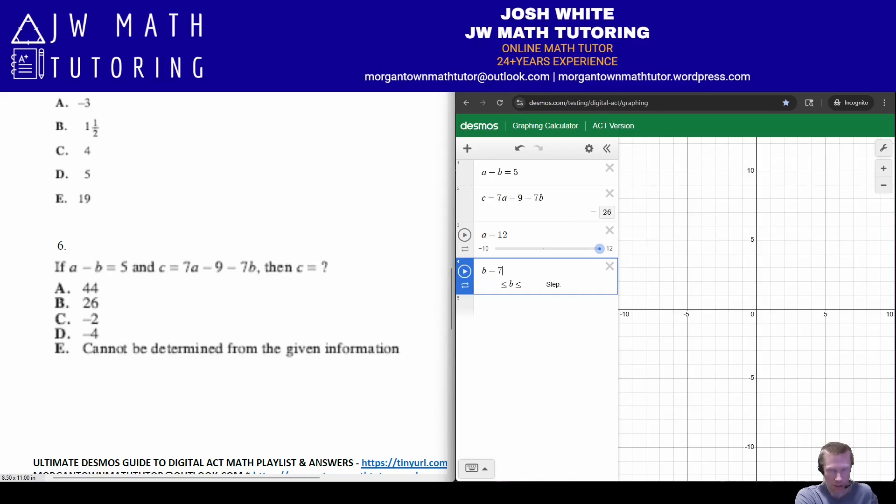
- Change the values to a = 13 and b = 8, and circle answer choice B for question 6 in the worksheet
{"action": "key", "text": "Up"}
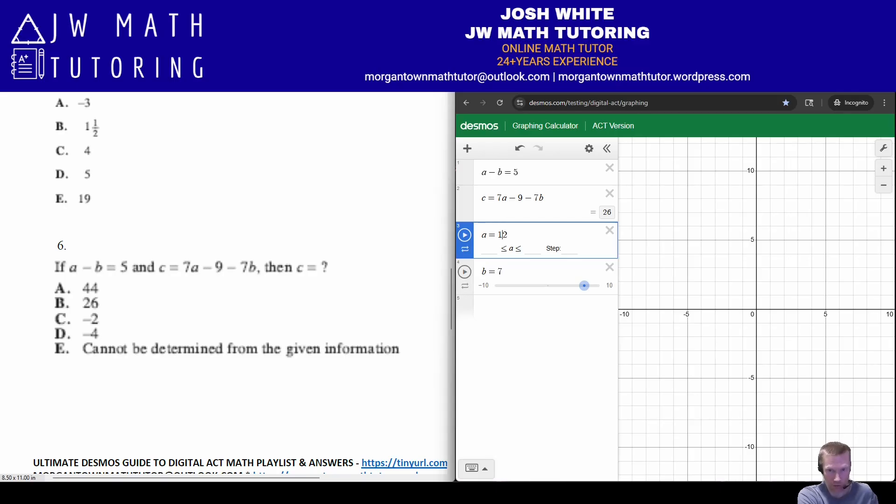
{"action": "key", "text": "Delete"}
{"action": "type", "text": "3"}
{"action": "key", "text": "Down"}
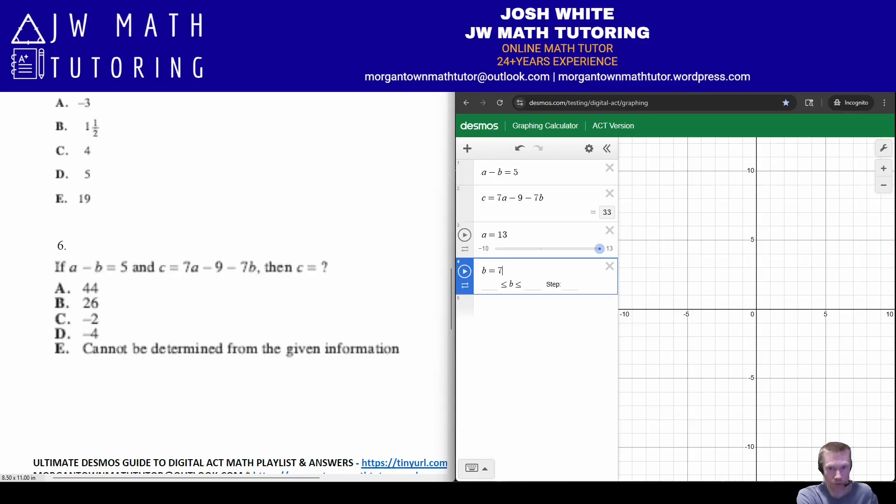
{"action": "key", "text": "BackSpace"}
{"action": "type", "text": "8"}
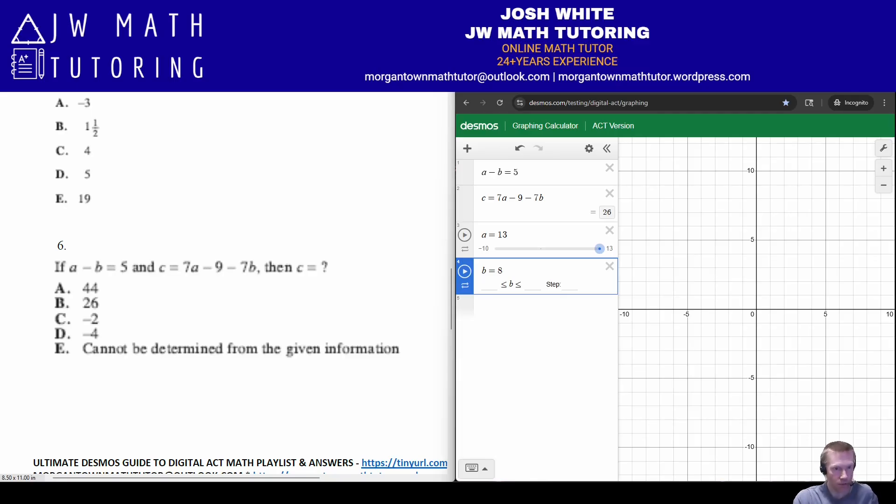
{"action": "mouse_move", "coordinate": [70, 293]}
{"action": "left_mouse_down"}
{"action": "mouse_move", "coordinate": [74, 322]}
{"action": "mouse_move", "coordinate": [46, 296]}
{"action": "left_mouse_up"}
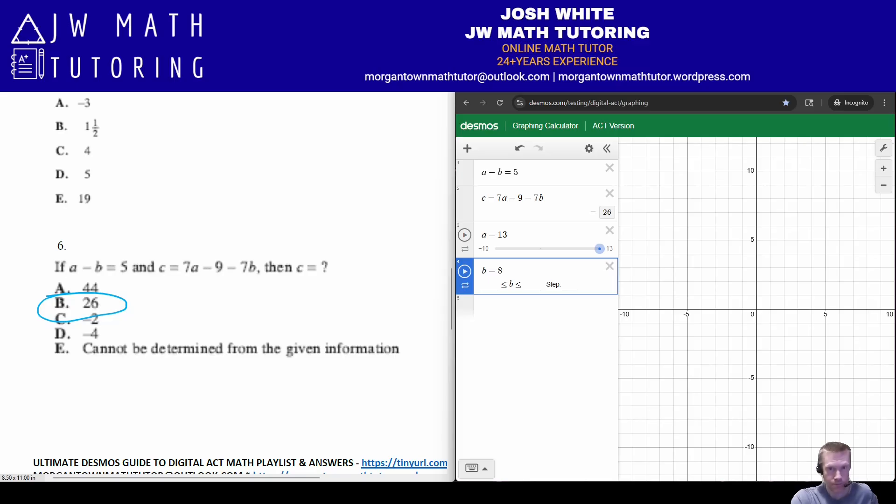
- Rewrite the first expression, a − b = 5, as a = 5 + b
{"action": "left_click", "coordinate": [486, 172]}
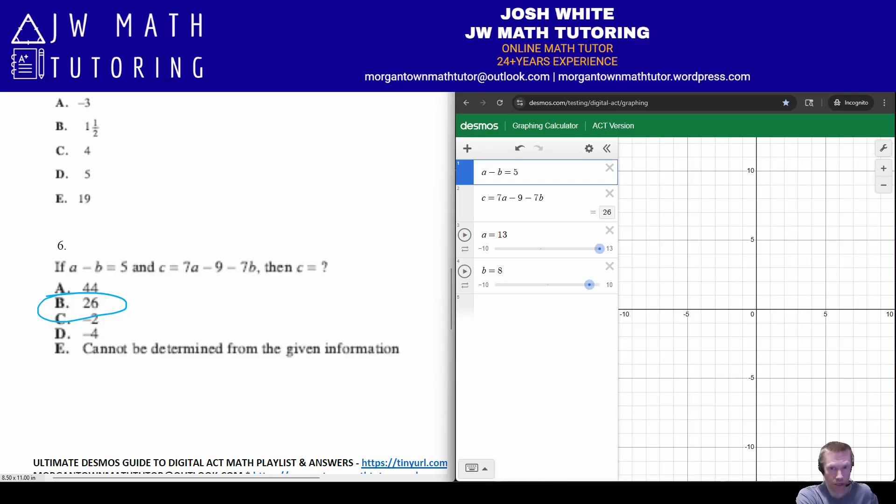
{"action": "key", "text": "Delete"}
{"action": "key", "text": "Delete"}
{"action": "key", "text": "Right"}
{"action": "key", "text": "Right"}
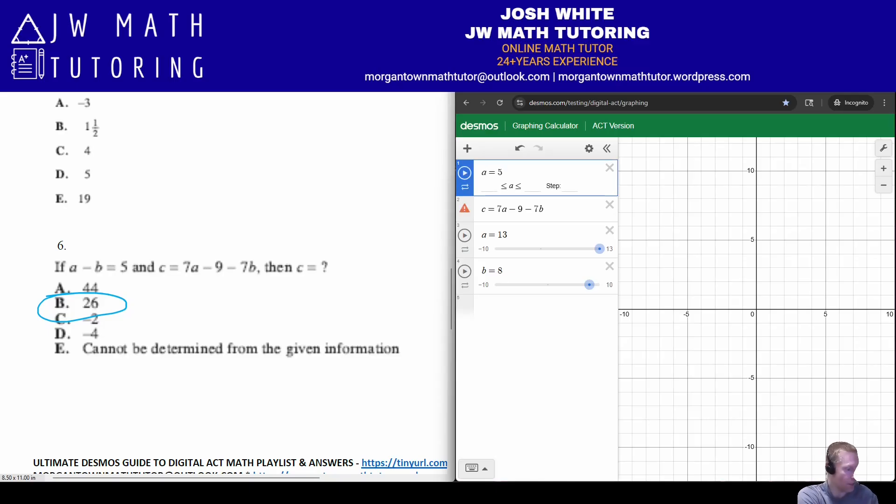
{"action": "type", "text": "+b"}
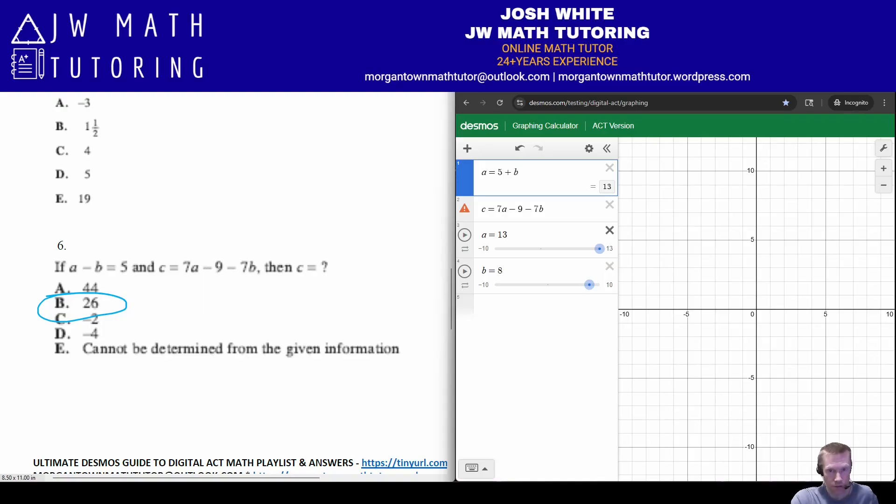
- Delete the separate a = 13 expression and move the b slider to −6.6 to test c with other values
{"action": "left_click", "coordinate": [610, 230]}
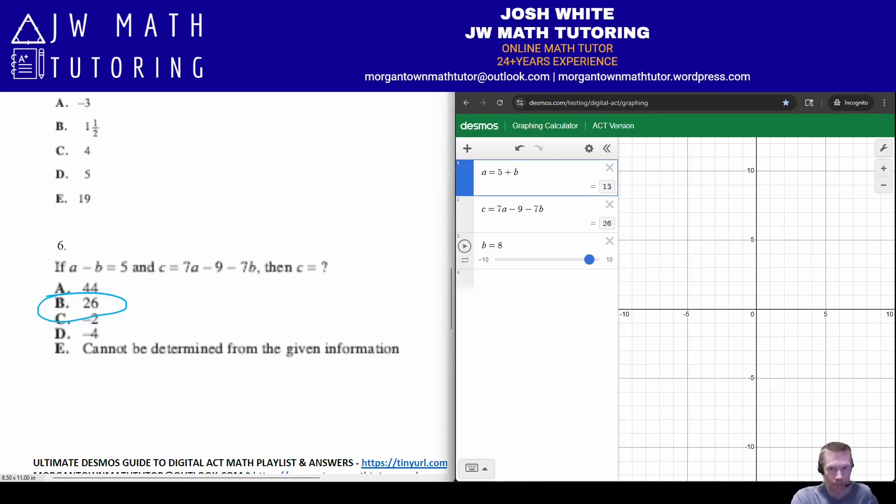
{"action": "left_click_drag", "start_coordinate": [589, 260], "coordinate": [512, 260]}
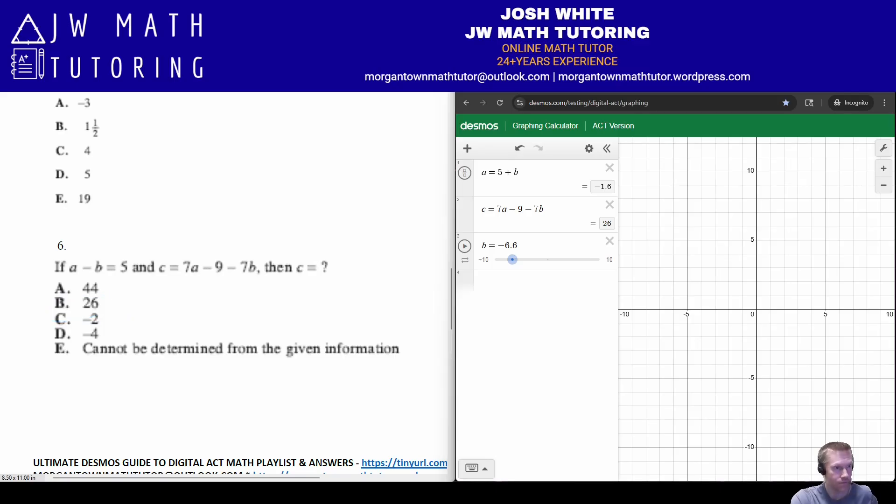
- Bring question 7 into view in the worksheet and clear all of question 6's expressions from the graph
{"action": "scroll", "coordinate": [224, 280], "scroll_direction": "down", "scroll_amount": 5}
{"action": "scroll", "coordinate": [224, 284], "scroll_direction": "down", "scroll_amount": 4}
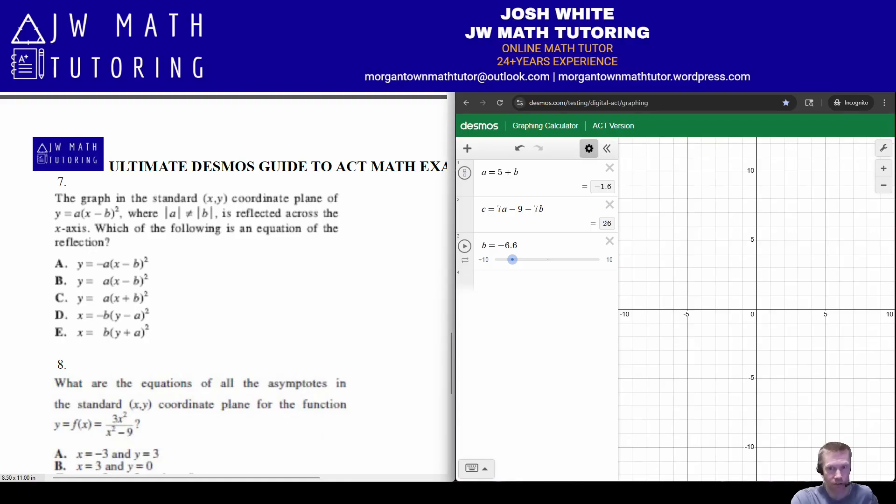
{"action": "left_click", "coordinate": [589, 148]}
{"action": "left_click", "coordinate": [481, 147]}
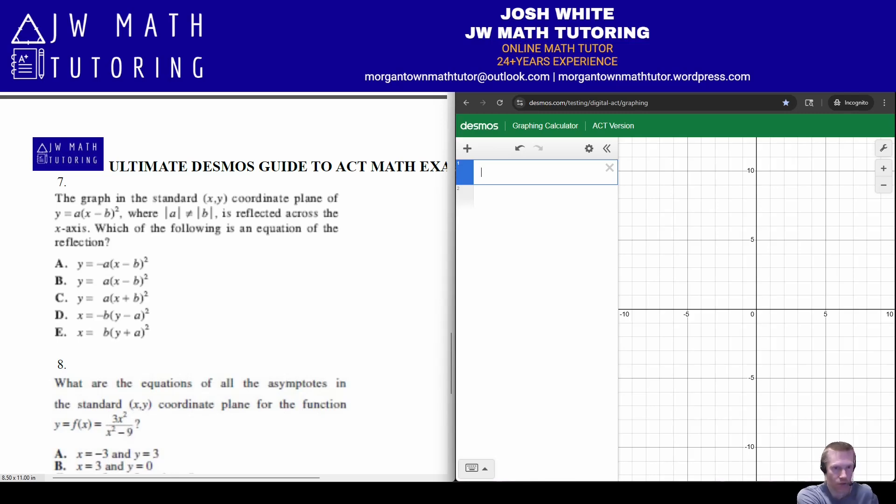
- Graph question 7's original equation, y = a(x − b)², as the first expression
{"action": "type", "text": "y=a"}
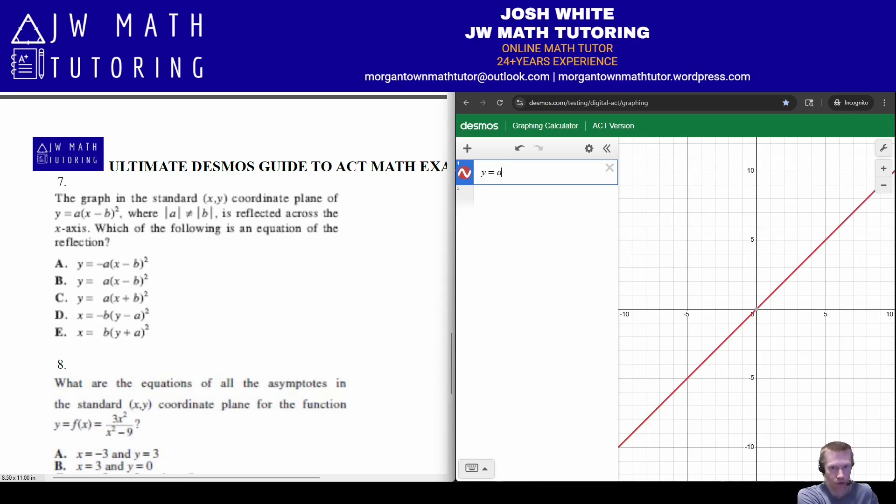
{"action": "type", "text": "(x-b)^2"}
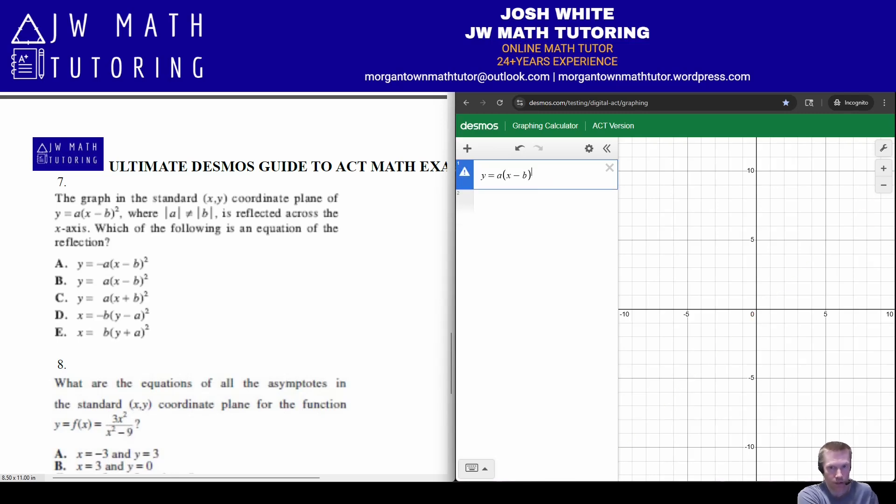
{"action": "key", "text": "Return"}
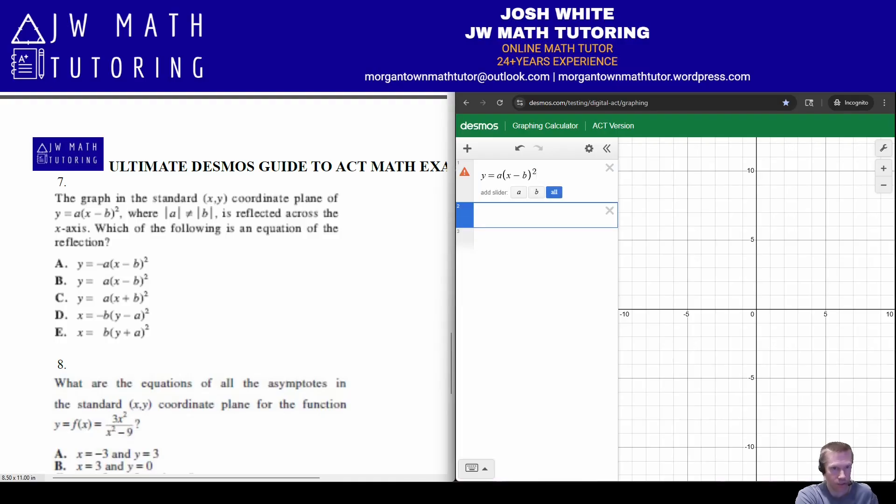
- Define a = 2 and b = 3 in two new expressions below the parabola's equation
{"action": "type", "text": "a=2"}
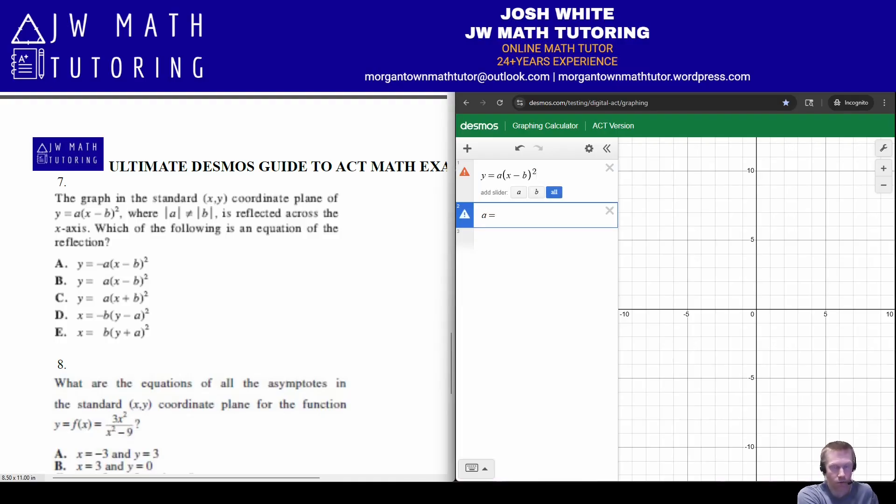
{"action": "key", "text": "Return"}
{"action": "type", "text": "b = 3"}
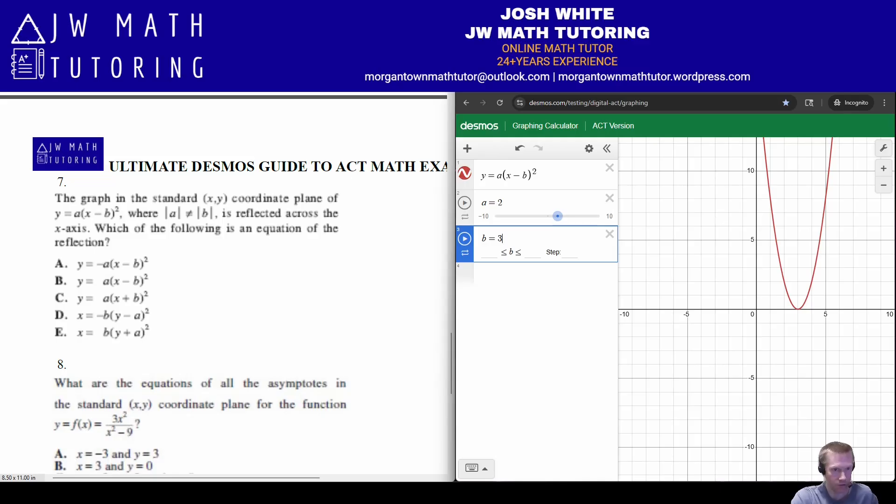
{"action": "key", "text": "Return"}
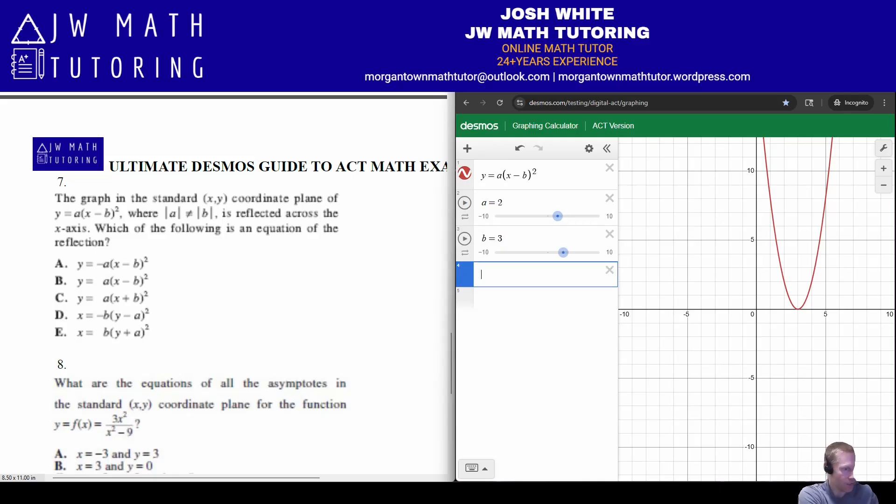
- Graph answer choice A, y = −a(x − b)², as the fourth expression
{"action": "type", "text": "y=-a"}
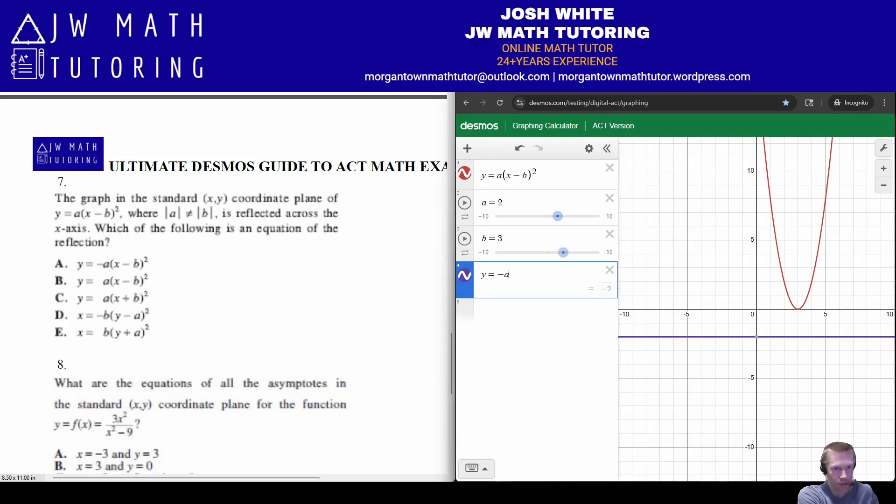
{"action": "type", "text": "(x-b)^"}
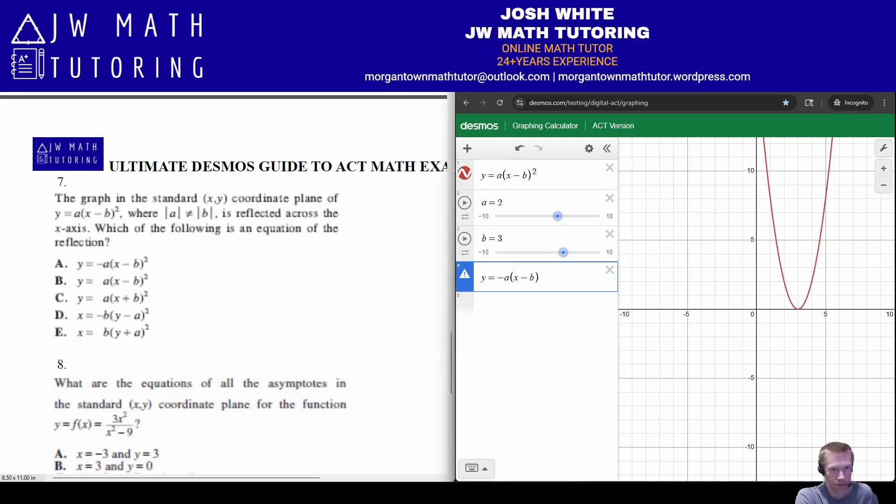
{"action": "type", "text": "2"}
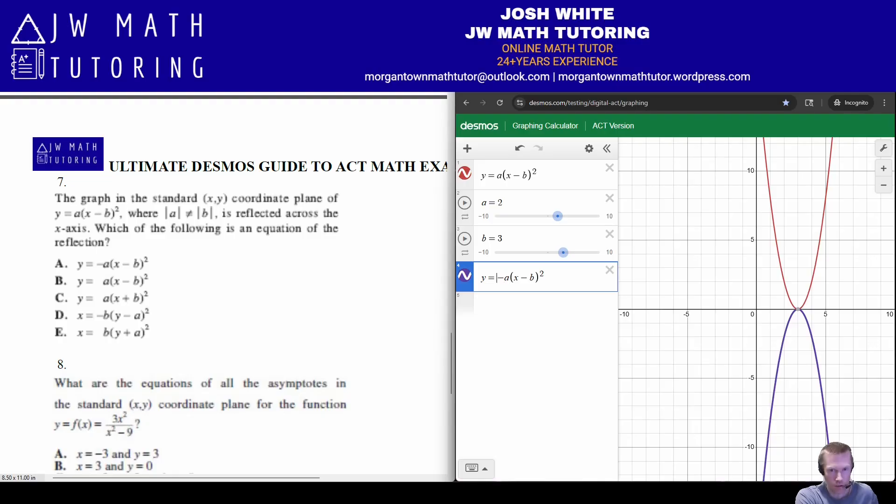
- Change the fourth expression to choice B, y = a(x − b)², and cross out choice B in the worksheet
{"action": "key", "text": "Delete"}
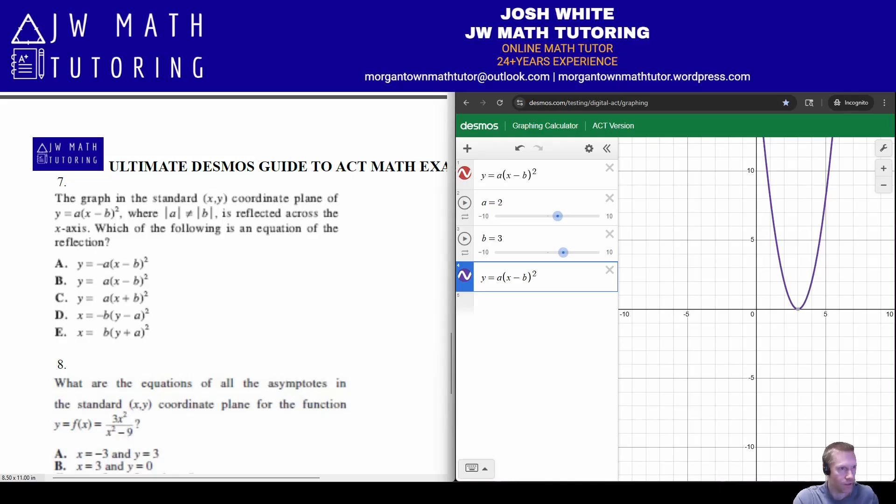
{"action": "left_click_drag", "start_coordinate": [54, 282], "coordinate": [161, 278]}
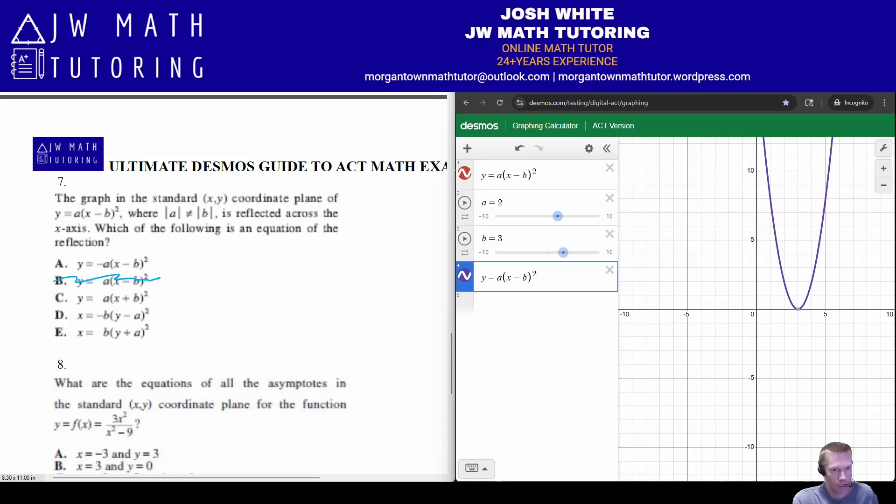
- Change the fourth expression to choice C, y = a(x + b)², and cross out choice C in the worksheet
{"action": "left_click", "coordinate": [522, 277]}
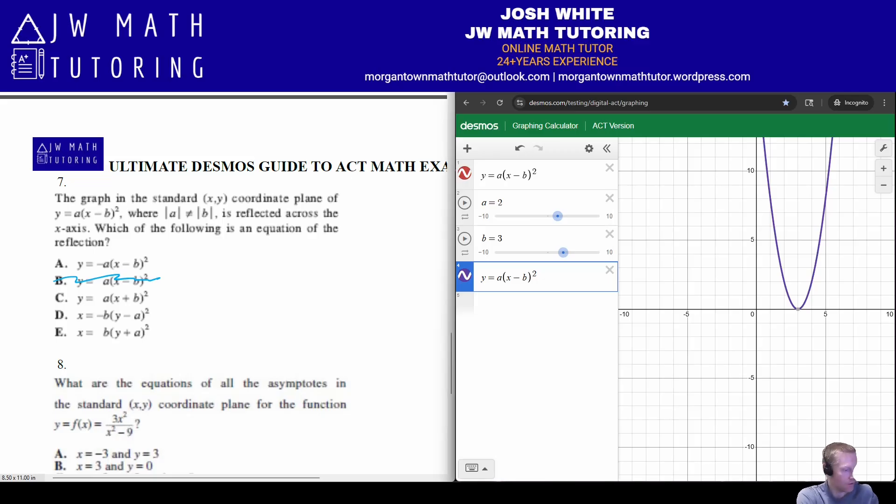
{"action": "key", "text": "BackSpace"}
{"action": "type", "text": "+"}
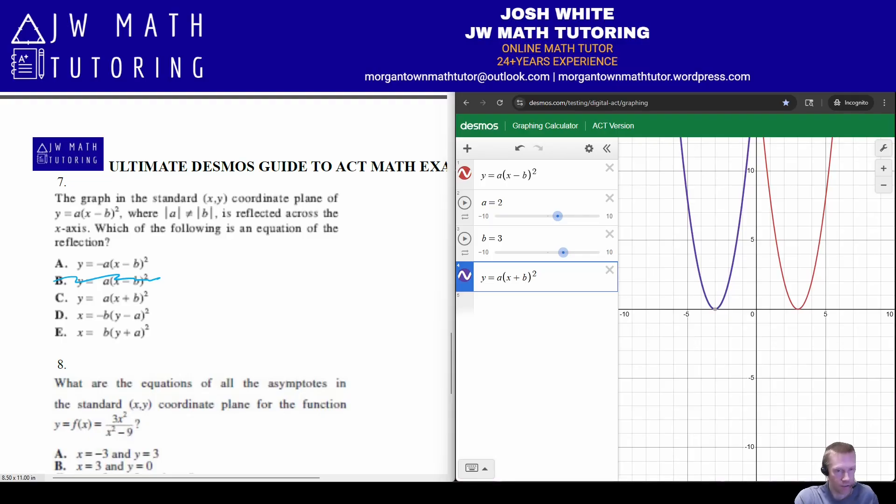
{"action": "left_click_drag", "start_coordinate": [56, 295], "coordinate": [151, 296]}
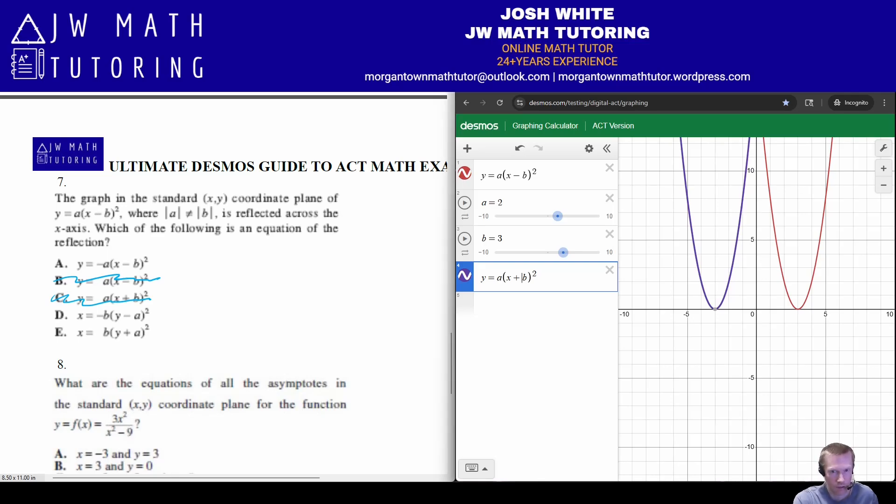
- Replace the fourth expression with answer choice D, x = −b(y − a)²
{"action": "key", "text": "ctrl+a"}
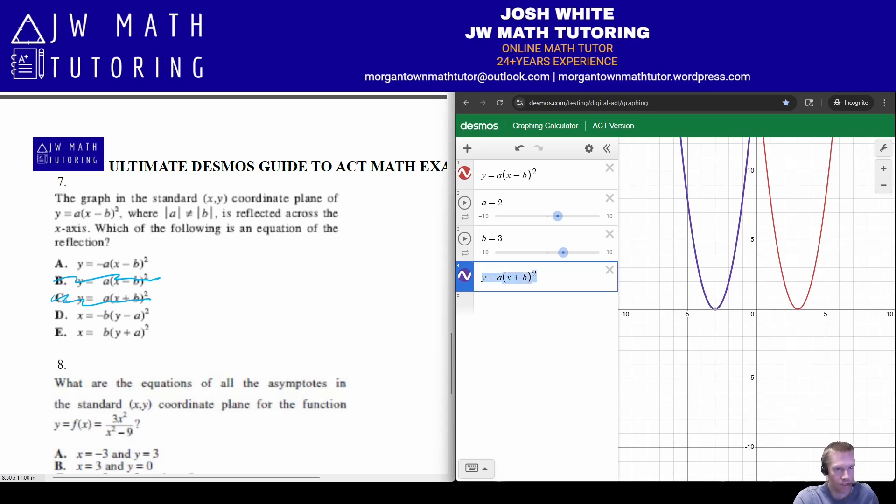
{"action": "type", "text": "x="}
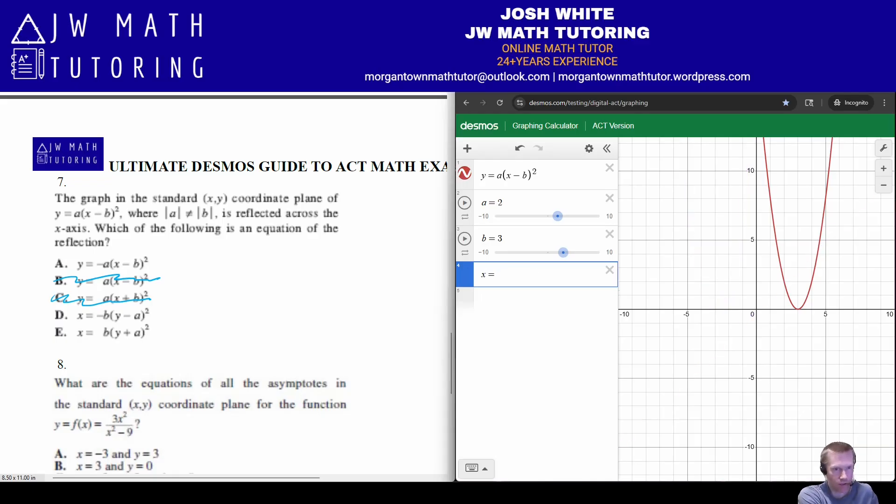
{"action": "type", "text": "-b(y-a)^2"}
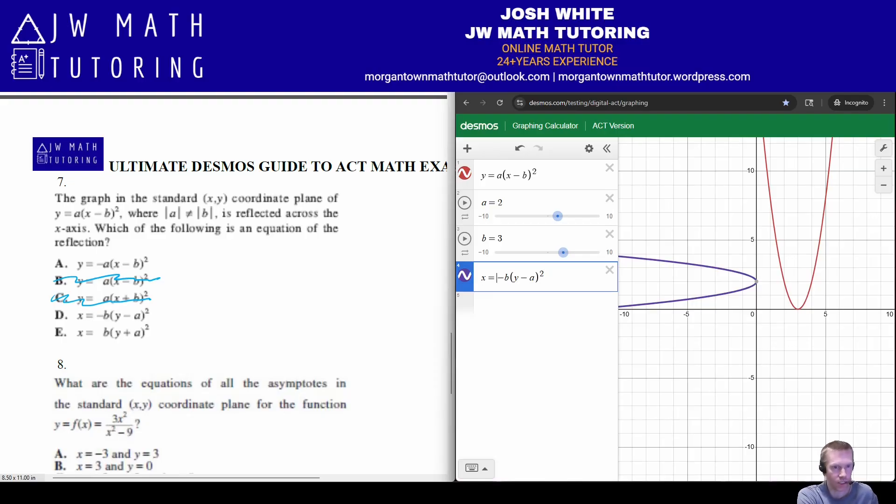
- Edit the fourth expression to match answer choice E, x = b(y + a)²
{"action": "key", "text": "Right"}
{"action": "key", "text": "Right"}
{"action": "key", "text": "BackSpace"}
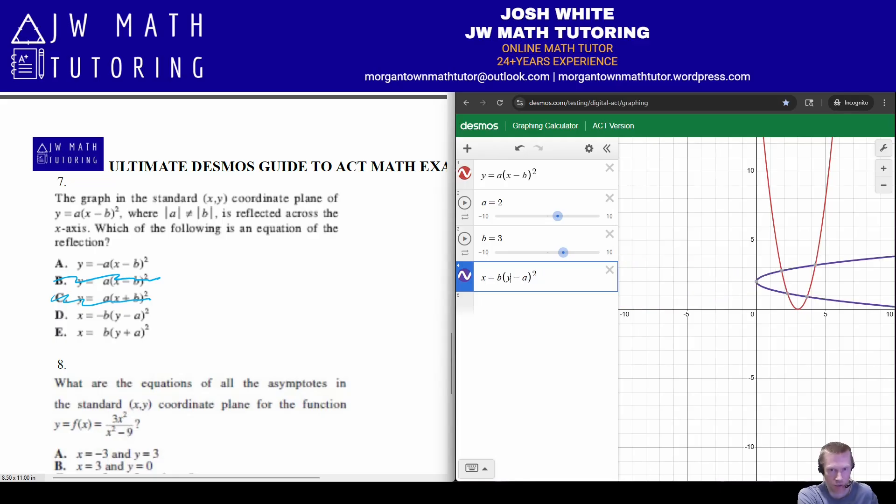
{"action": "key", "text": "BackSpace"}
{"action": "type", "text": "+"}
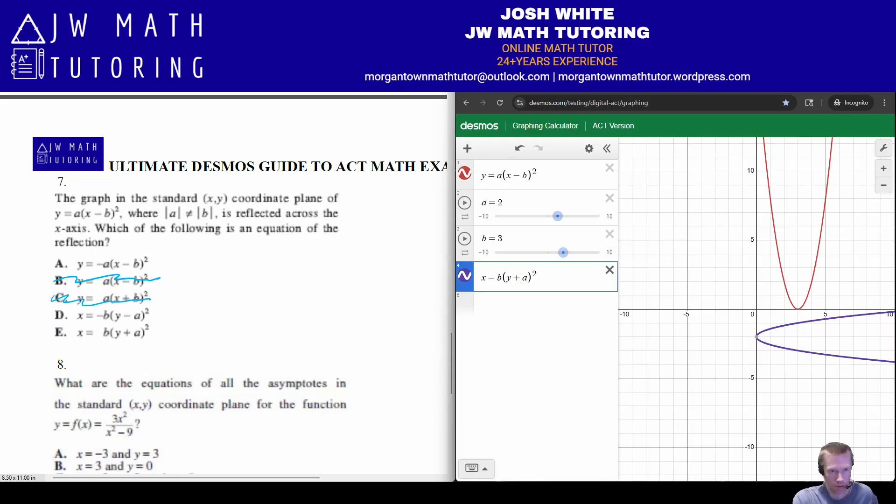
- Delete the fourth expression and circle answer choice A for question 7 in the worksheet
{"action": "left_click", "coordinate": [610, 269]}
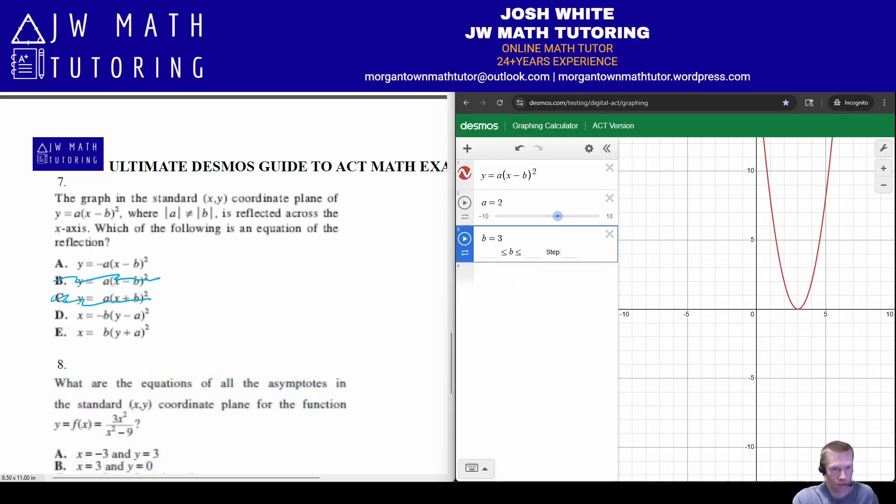
{"action": "mouse_move", "coordinate": [78, 250]}
{"action": "left_mouse_down"}
{"action": "mouse_move", "coordinate": [58, 281]}
{"action": "mouse_move", "coordinate": [172, 273]}
{"action": "mouse_move", "coordinate": [88, 245]}
{"action": "mouse_move", "coordinate": [64, 249]}
{"action": "left_mouse_up"}
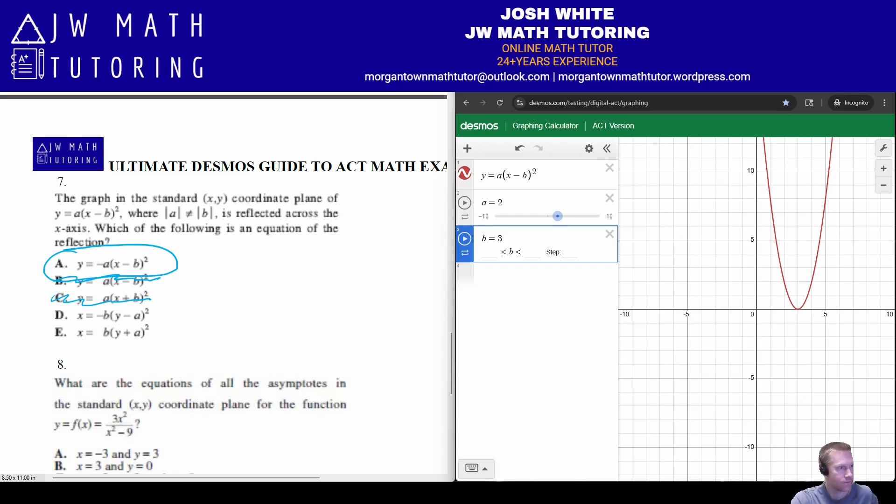
- Remove the worksheet markings, bring question 8 fully into view, and clear all expressions from the graph
{"action": "key", "text": "Escape"}
{"action": "scroll", "coordinate": [224, 284], "scroll_direction": "down", "scroll_amount": 3}
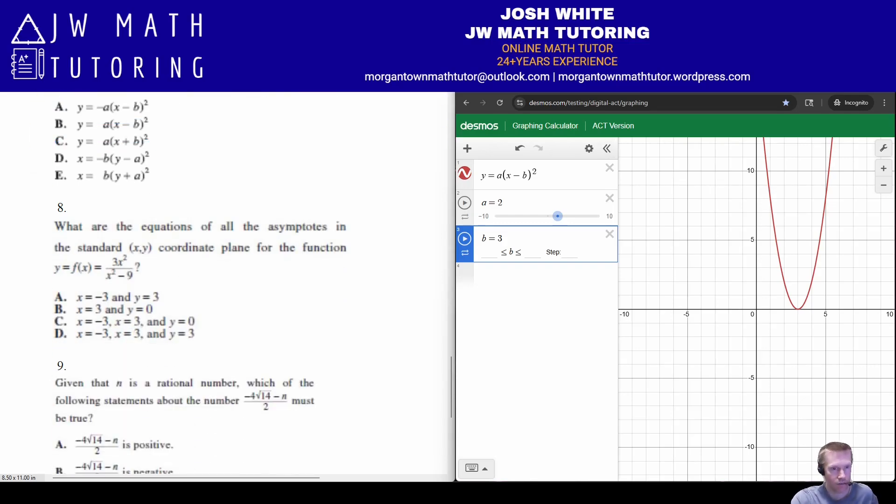
{"action": "scroll", "coordinate": [224, 285], "scroll_direction": "down", "scroll_amount": 1}
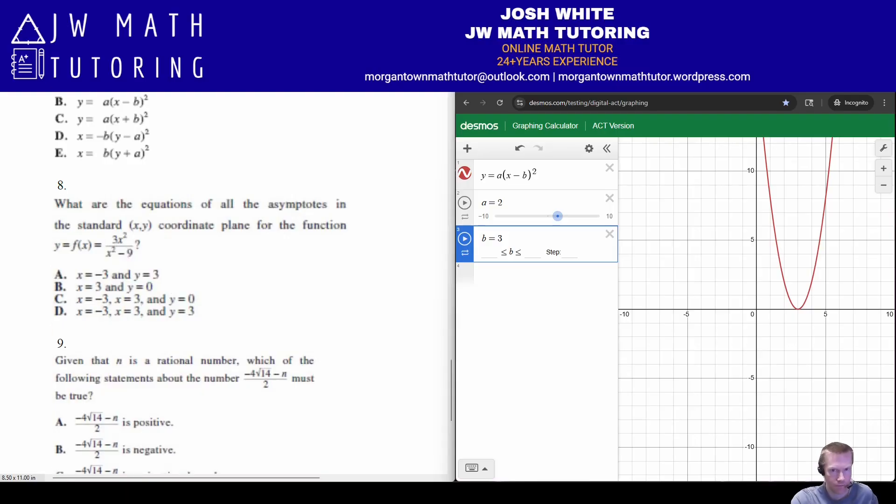
{"action": "left_click", "coordinate": [589, 149]}
{"action": "left_click", "coordinate": [482, 149]}
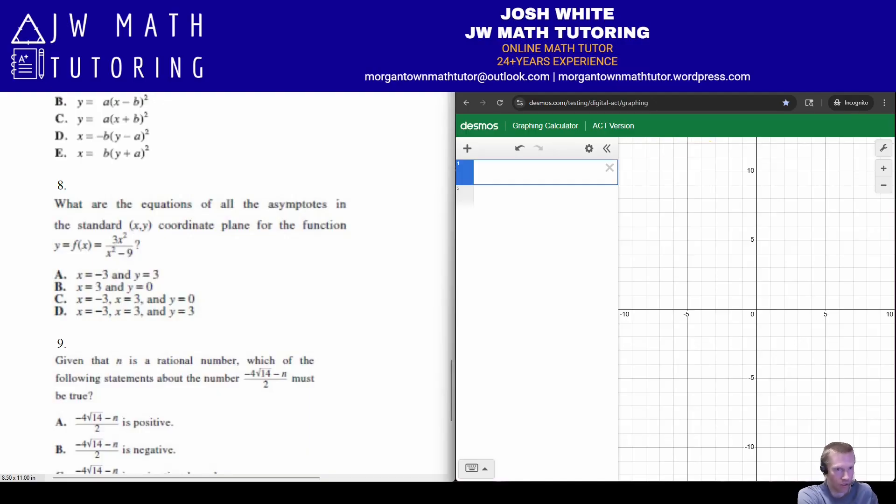
- Graph the question 8 function y = 3x²/(x² − 9) as the first expression
{"action": "type", "text": "y=/3x^2"}
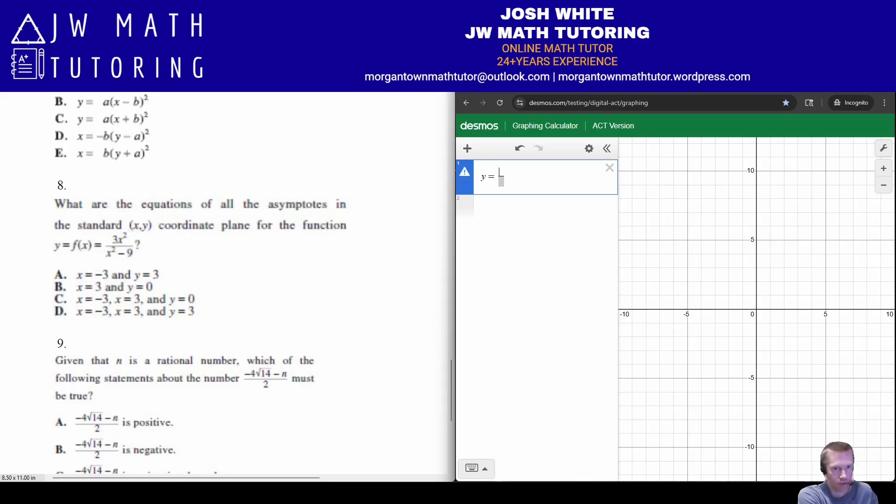
{"action": "key", "text": "Down"}
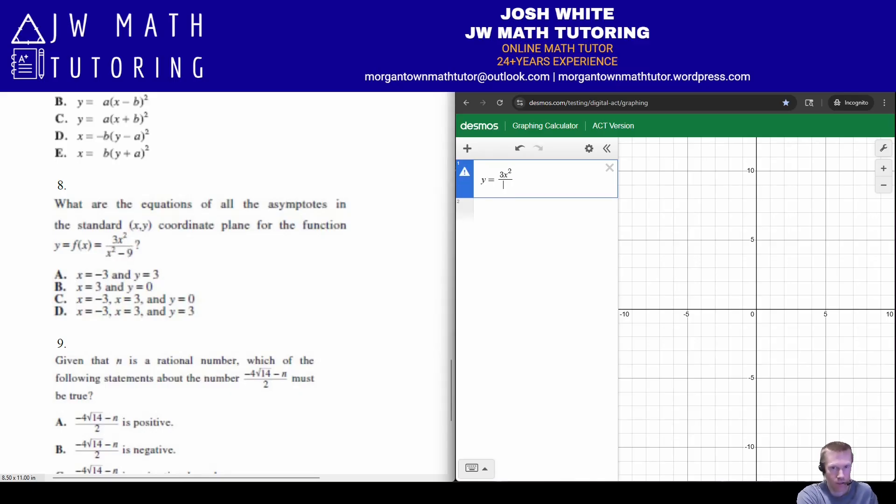
{"action": "type", "text": "x^2"}
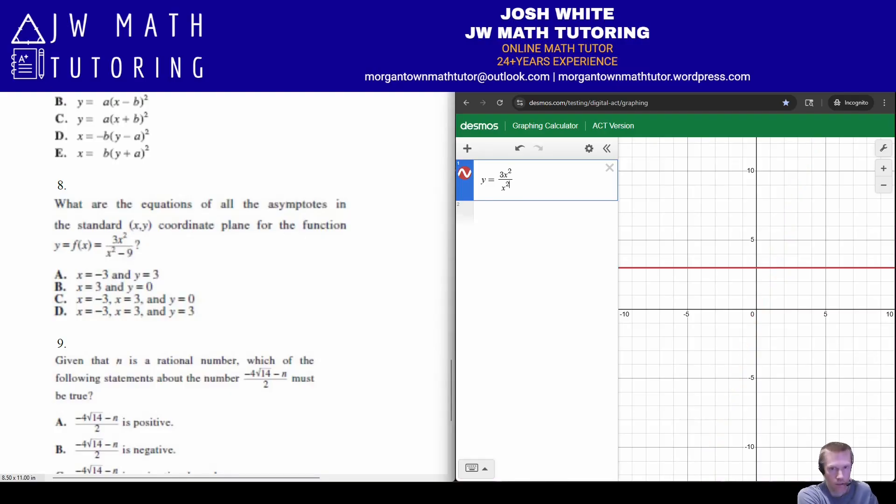
{"action": "key", "text": "Right"}
{"action": "type", "text": "-9"}
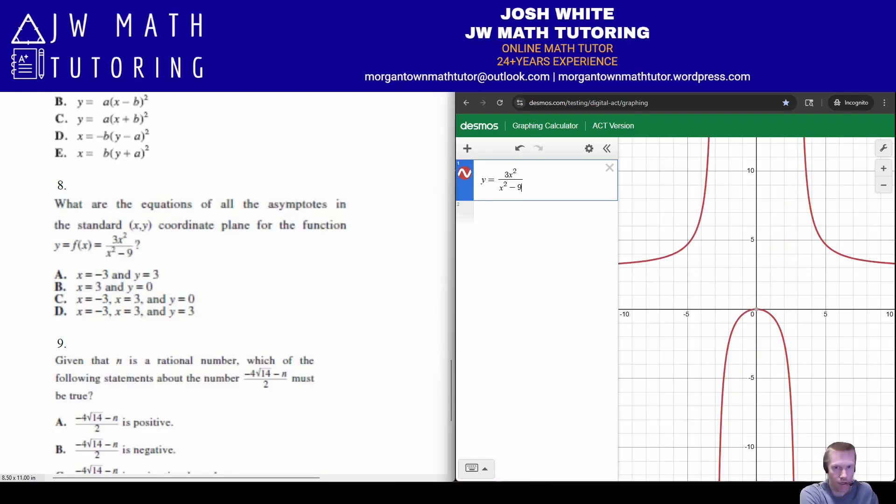
- Graph the line x = −3 as the second expression, and tick x = −3 and cross out choice B in question 8
{"action": "key", "text": "Return"}
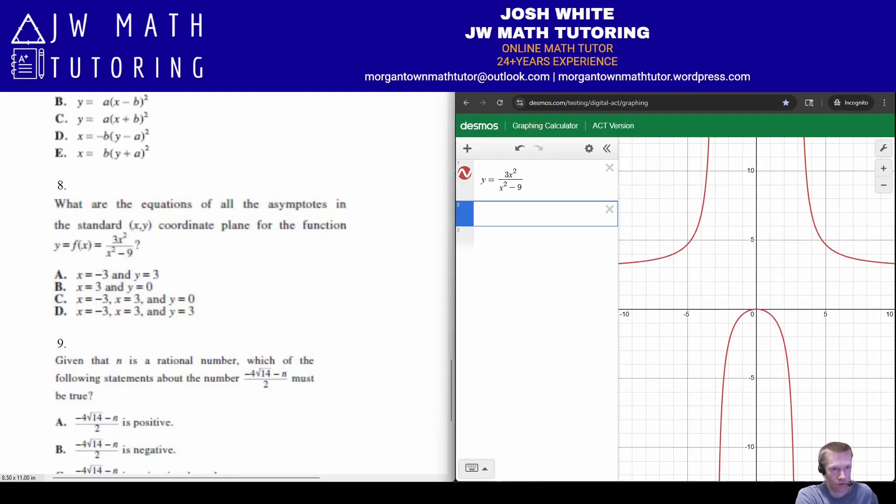
{"action": "type", "text": "x=-"}
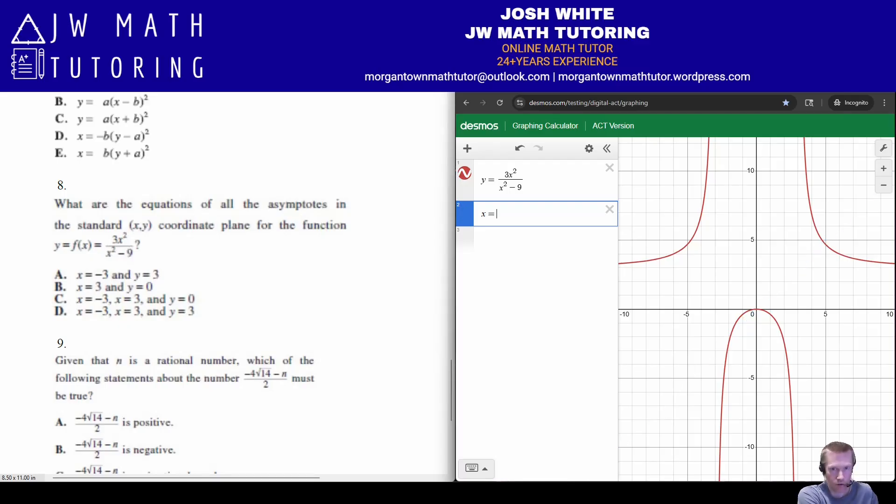
{"action": "type", "text": "3"}
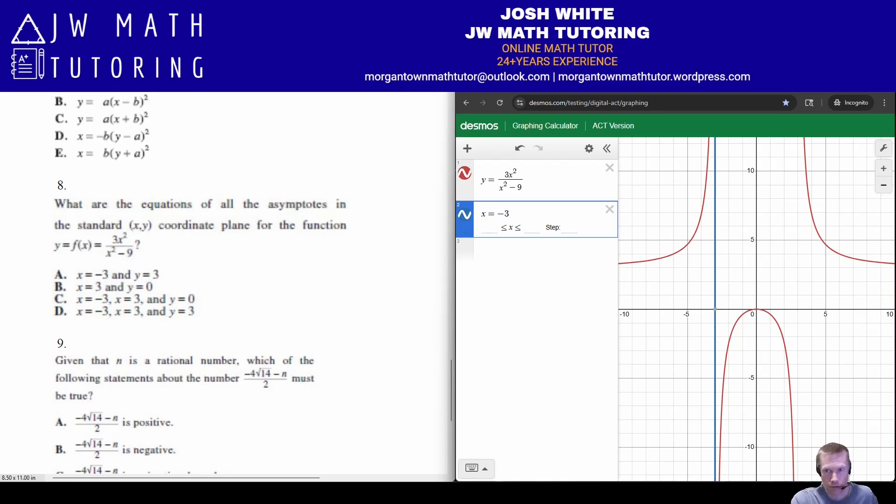
{"action": "left_click", "coordinate": [884, 185]}
{"action": "left_click", "coordinate": [883, 186]}
{"action": "left_click_drag", "start_coordinate": [821, 261], "coordinate": [764, 244]}
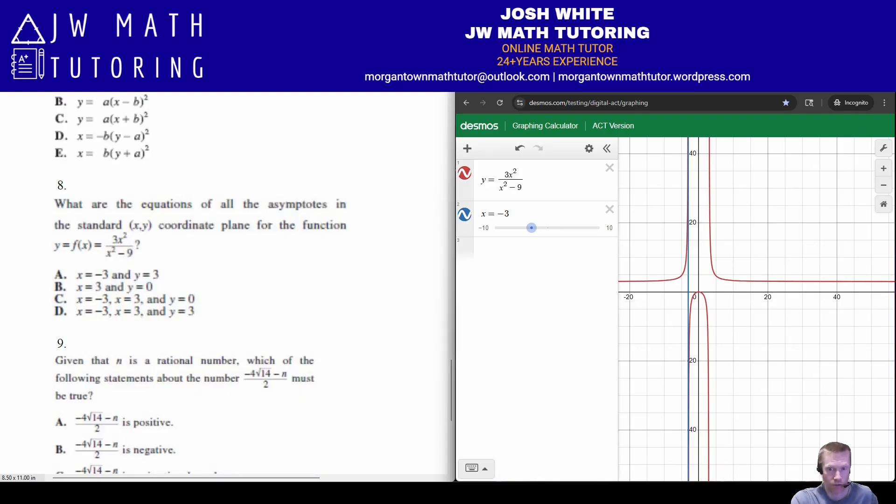
{"action": "left_click", "coordinate": [883, 169]}
{"action": "left_click_drag", "start_coordinate": [793, 262], "coordinate": [857, 269]}
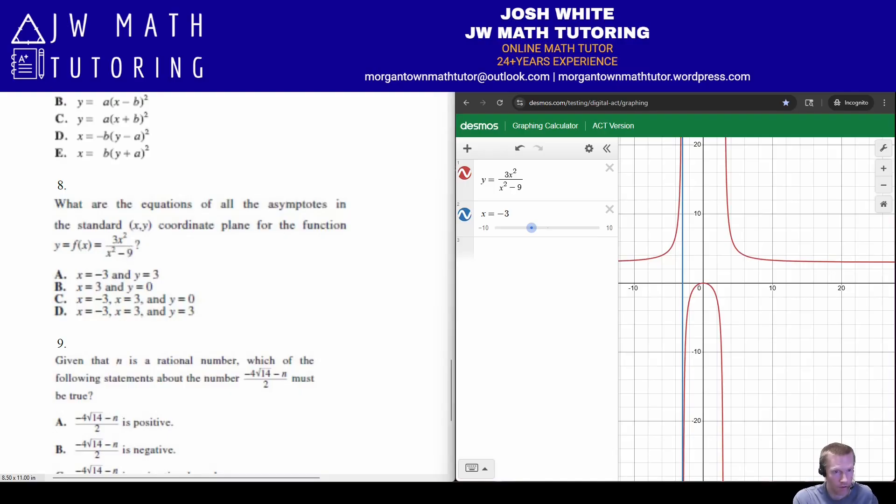
{"action": "left_click_drag", "start_coordinate": [92, 269], "coordinate": [115, 253]}
{"action": "left_click_drag", "start_coordinate": [50, 293], "coordinate": [163, 286]}
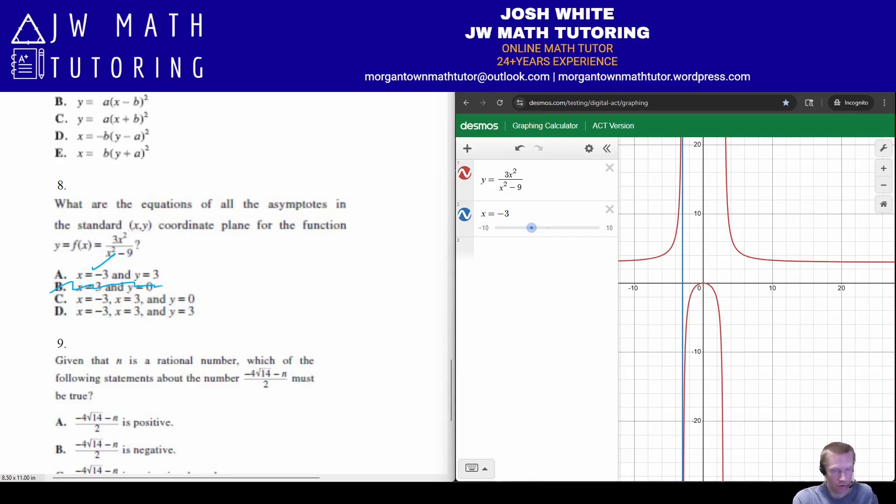
- Graph the line x = 3 as the third expression and cross out answer choice A in question 8
{"action": "left_click", "coordinate": [537, 250]}
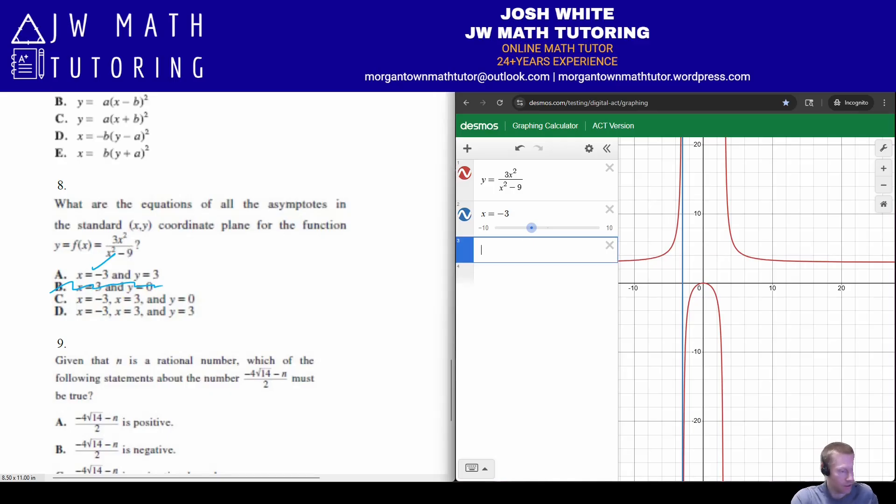
{"action": "type", "text": "x=3"}
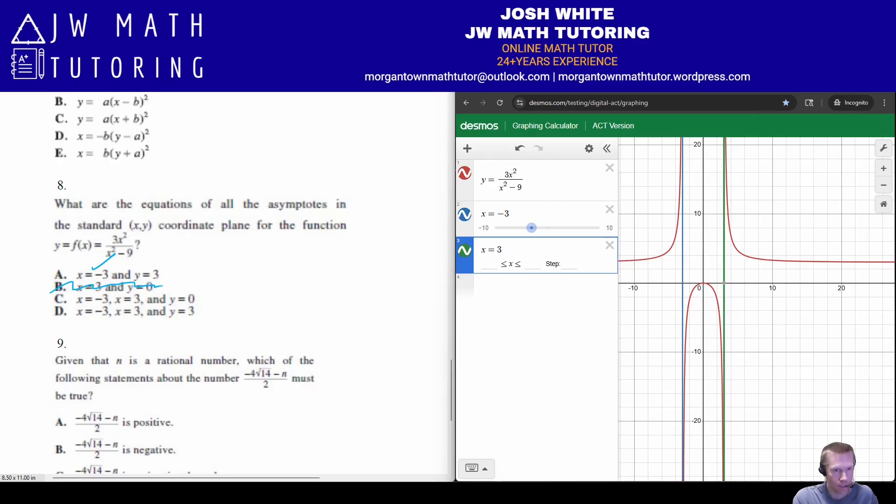
{"action": "left_click_drag", "start_coordinate": [56, 274], "coordinate": [159, 275]}
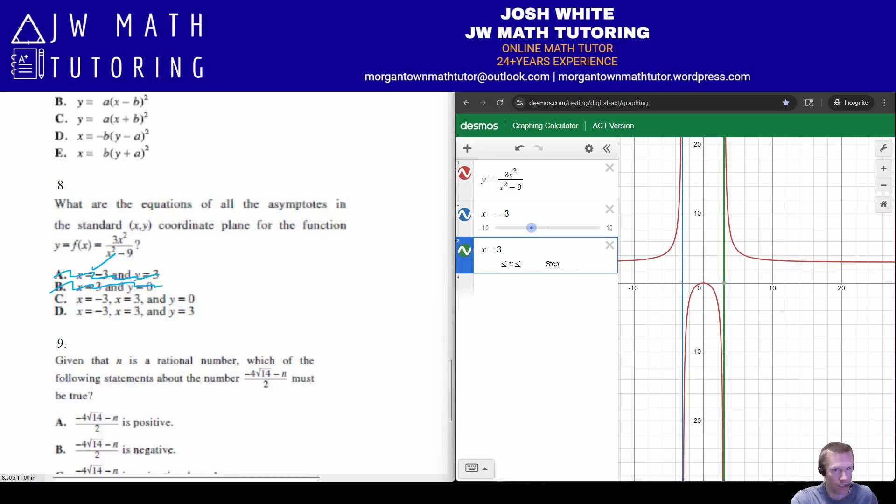
- Graph the horizontal lines y = 0 and y = 3 with the x = −3 and x = 3 lines hidden
{"action": "key", "text": "Return"}
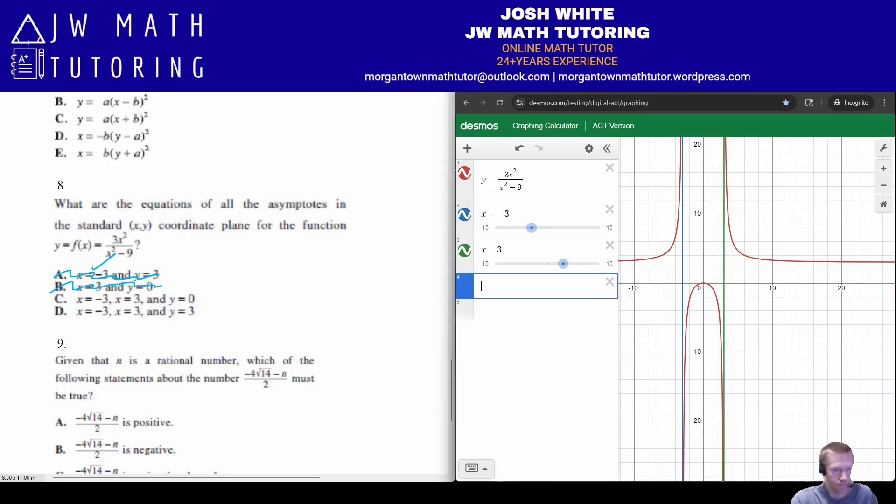
{"action": "type", "text": "y=0"}
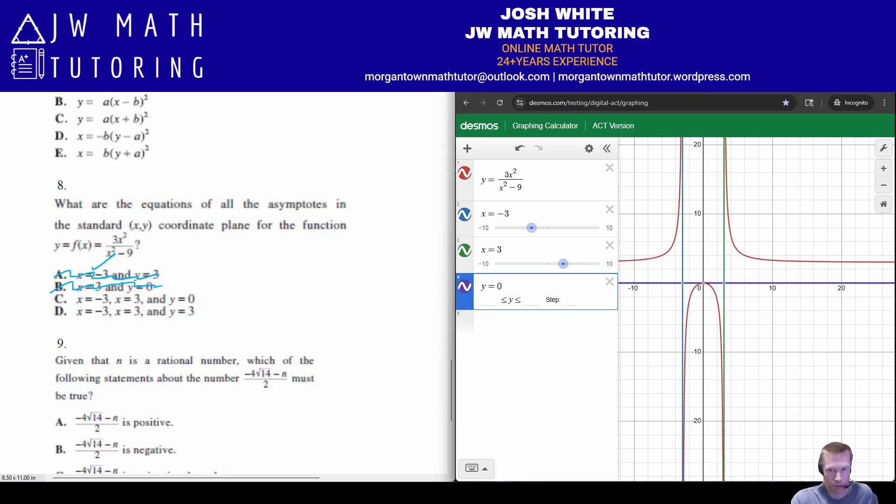
{"action": "left_click", "coordinate": [464, 251]}
{"action": "left_click", "coordinate": [464, 214]}
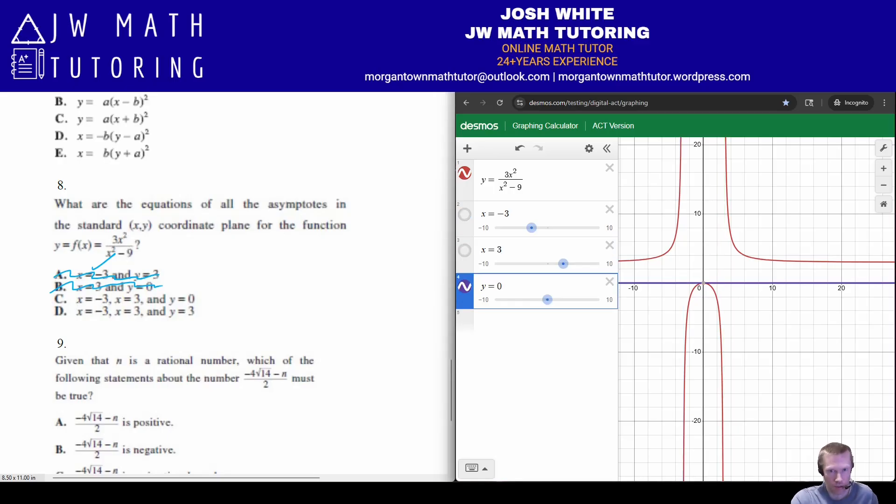
{"action": "key", "text": "Return"}
{"action": "type", "text": "y=3"}
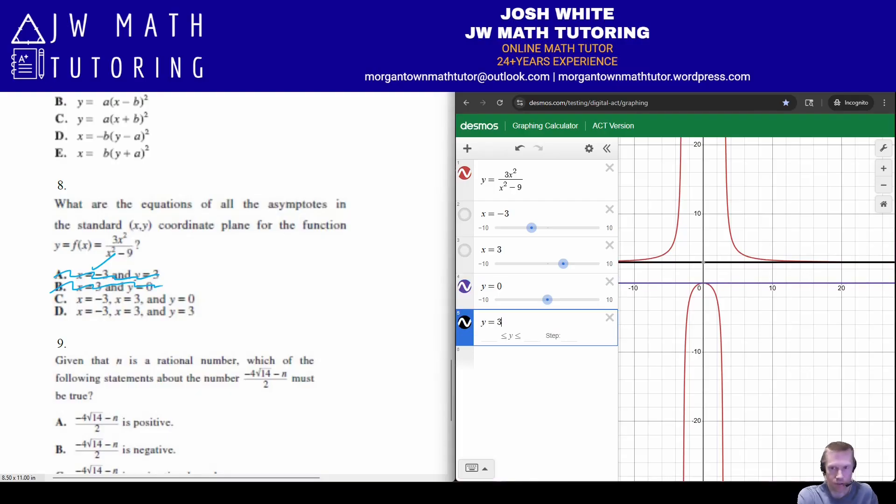
- Delete the y = 0 expression, and mark question 8 with choice C crossed out and choice D circled
{"action": "mouse_move", "coordinate": [690, 283]}
{"action": "left_mouse_down"}
{"action": "mouse_move", "coordinate": [716, 284]}
{"action": "mouse_move", "coordinate": [773, 320]}
{"action": "mouse_move", "coordinate": [763, 301]}
{"action": "left_mouse_up"}
{"action": "left_click", "coordinate": [884, 185]}
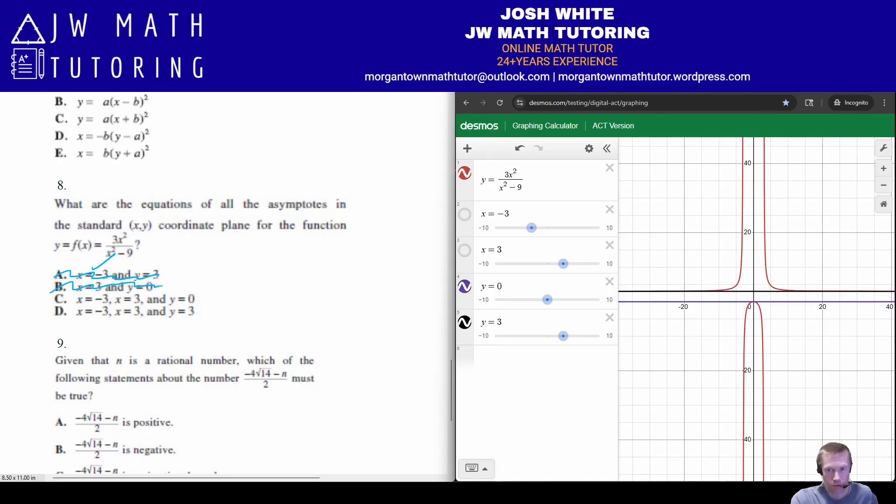
{"action": "left_click", "coordinate": [754, 302]}
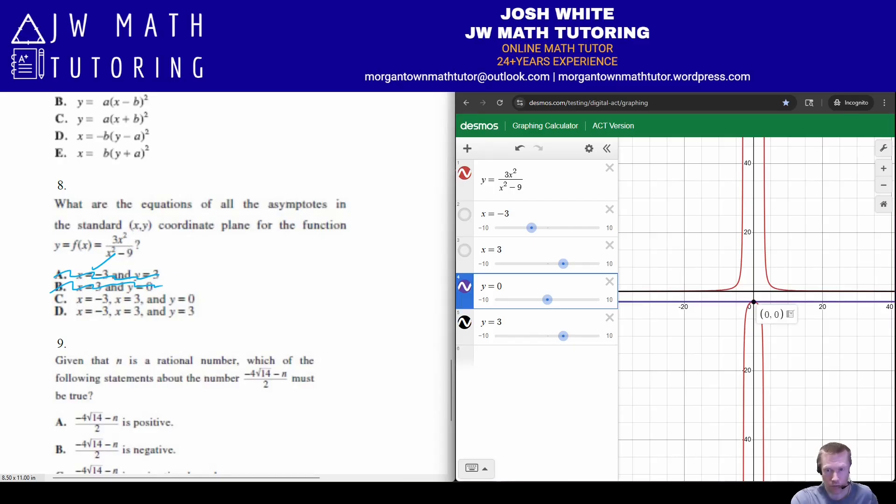
{"action": "mouse_move", "coordinate": [754, 302]}
{"action": "left_mouse_down"}
{"action": "mouse_move", "coordinate": [569, 304]}
{"action": "mouse_move", "coordinate": [857, 303]}
{"action": "mouse_move", "coordinate": [754, 304]}
{"action": "left_mouse_up"}
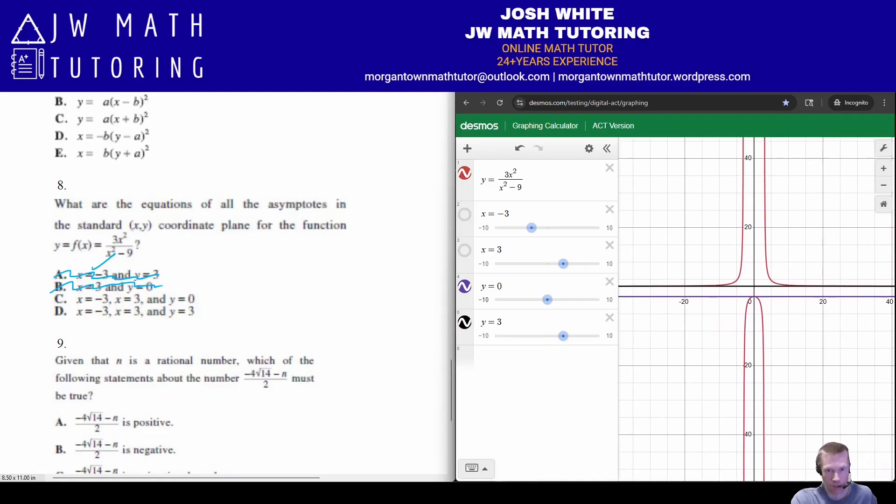
{"action": "left_click", "coordinate": [610, 281]}
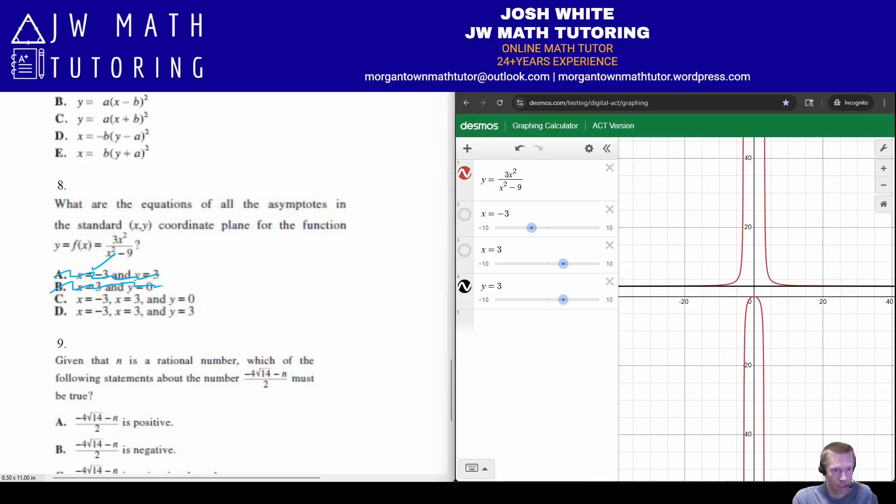
{"action": "mouse_move", "coordinate": [72, 301]}
{"action": "left_mouse_down"}
{"action": "mouse_move", "coordinate": [42, 312]}
{"action": "mouse_move", "coordinate": [201, 317]}
{"action": "mouse_move", "coordinate": [164, 302]}
{"action": "mouse_move", "coordinate": [48, 306]}
{"action": "left_mouse_up"}
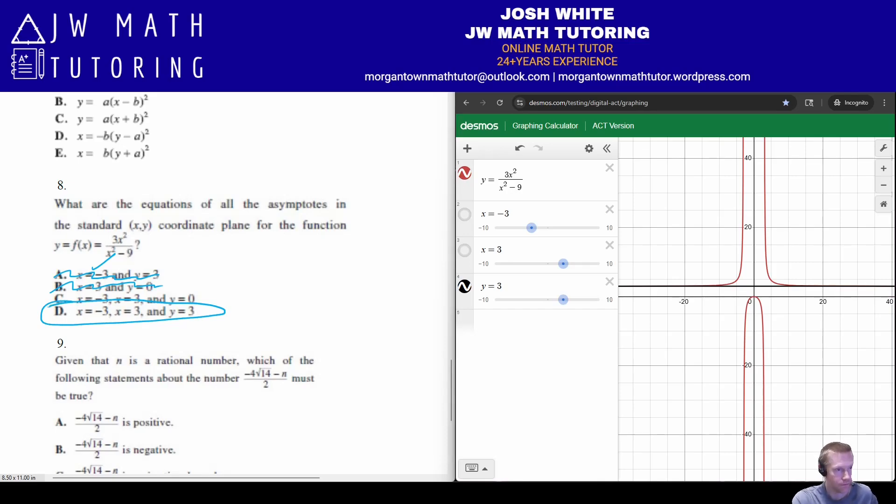
- Remove the worksheet markings, bring question 9 fully into view, and clear all expressions from the graph
{"action": "key", "text": "Escape"}
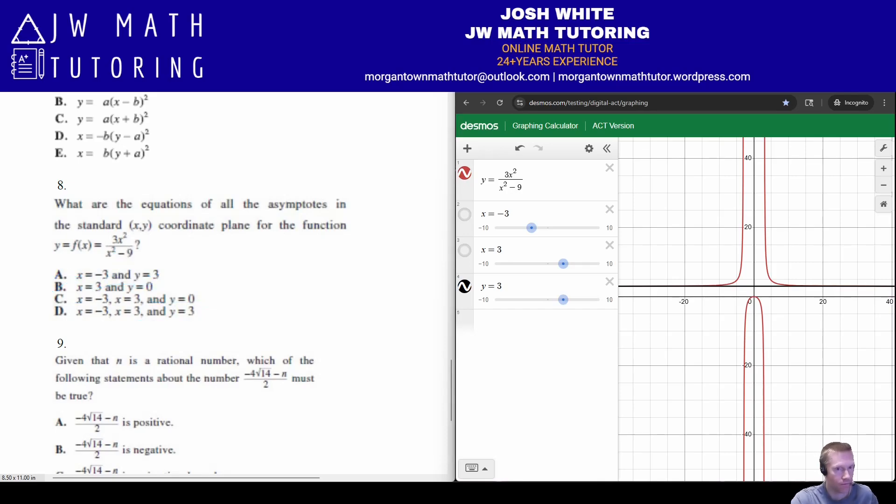
{"action": "scroll", "coordinate": [200, 280], "scroll_direction": "down", "scroll_amount": 5}
{"action": "scroll", "coordinate": [200, 280], "scroll_direction": "down", "scroll_amount": 1}
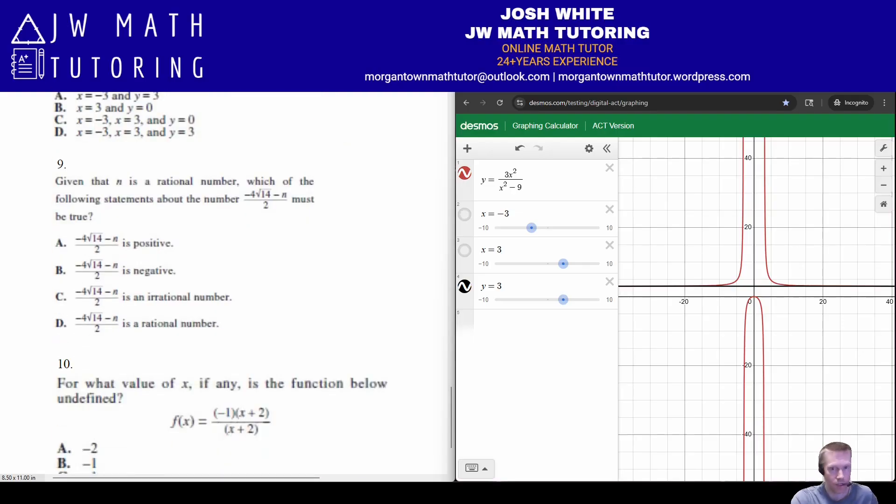
{"action": "left_click", "coordinate": [589, 148]}
{"action": "left_click", "coordinate": [481, 147]}
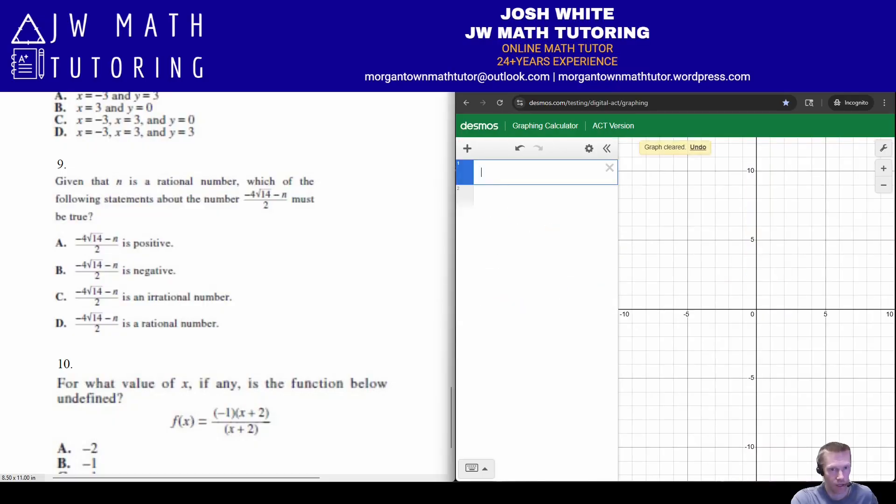
{"action": "type", "text": "-4"}
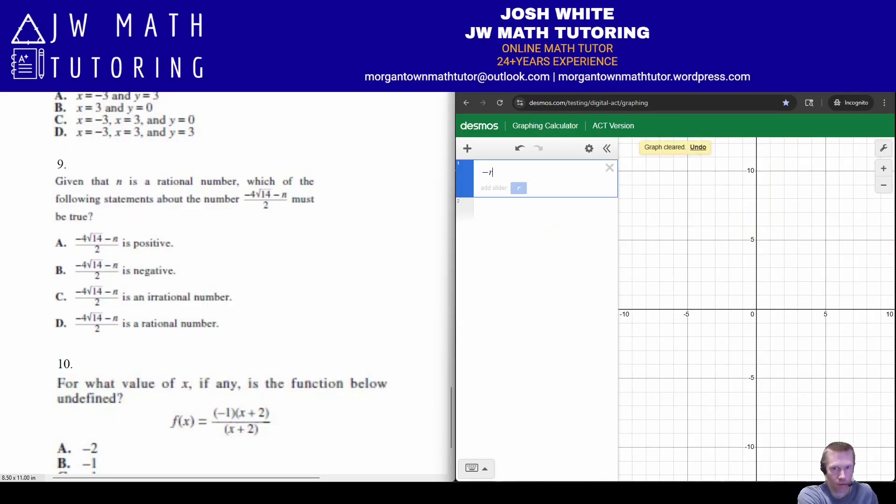
{"action": "key", "text": "BackSpace"}
{"action": "key", "text": "BackSpace"}
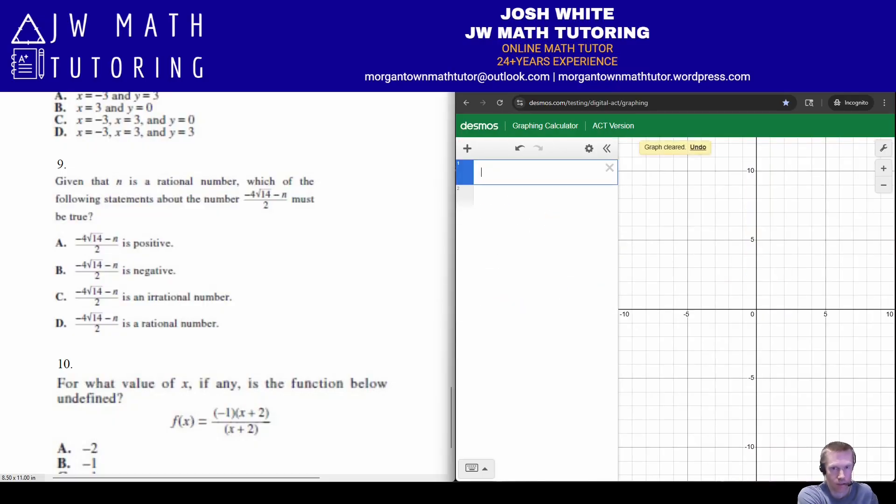
- Enter the question 9 expression (−4√14 − n)/2 as the first expression
{"action": "type", "text": "/"}
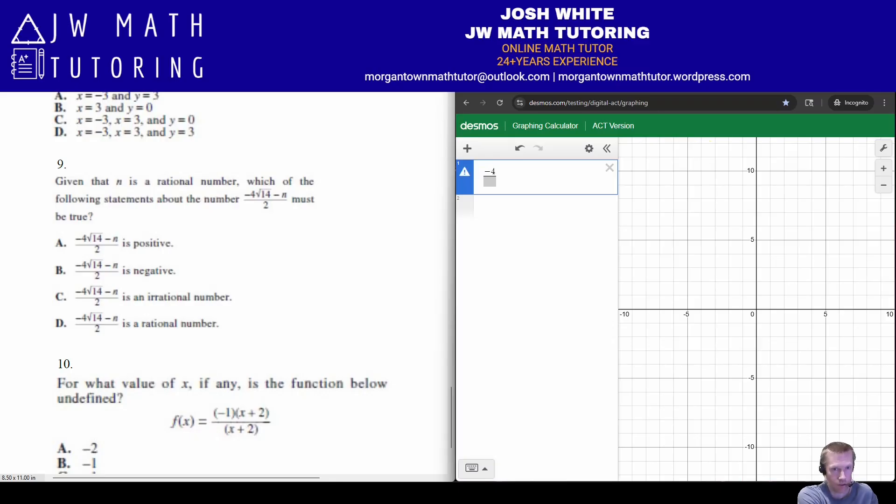
{"action": "type", "text": "-4sqrt14"}
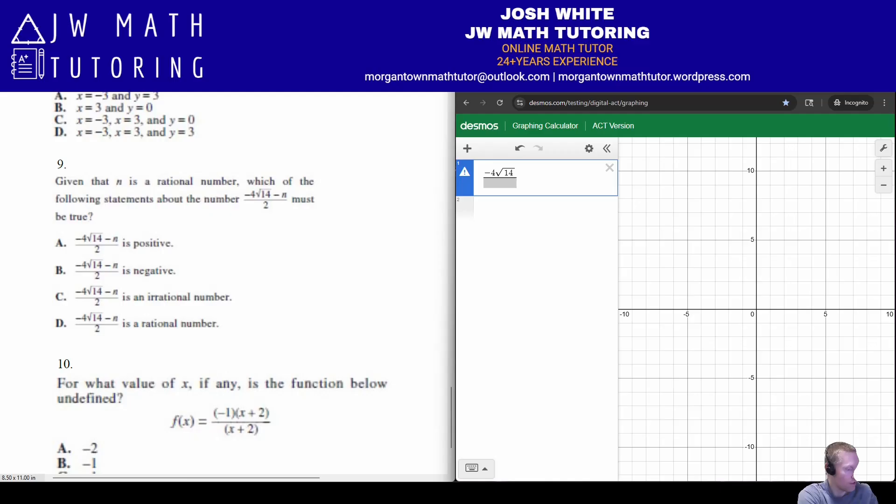
{"action": "key", "text": "Right"}
{"action": "type", "text": "-n"}
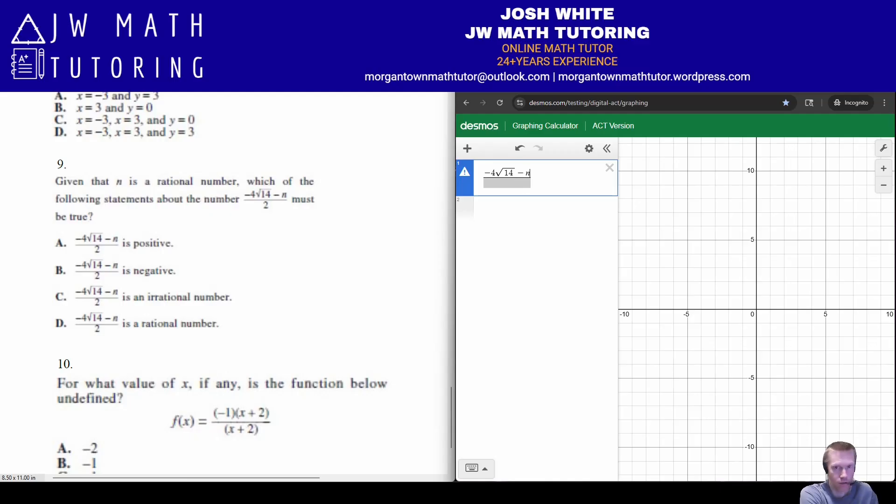
{"action": "key", "text": "Down"}
{"action": "type", "text": "2"}
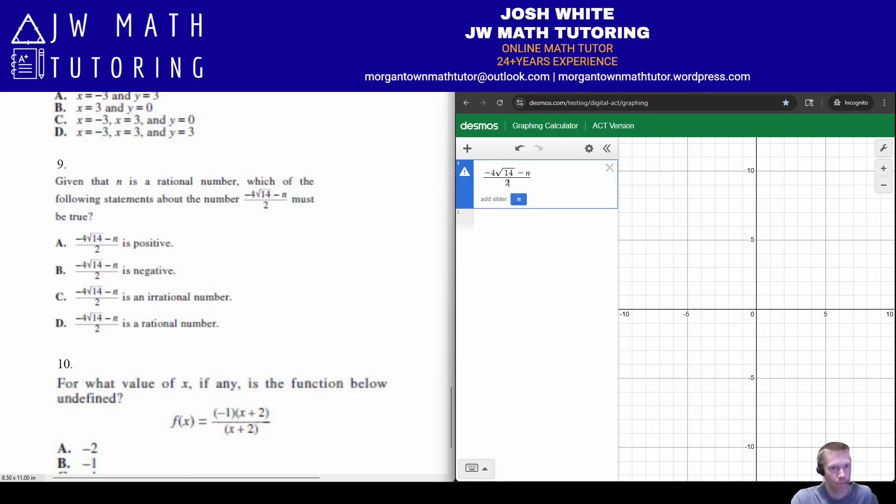
- Define n = 2 as the second expression to evaluate the question 9 number
{"action": "key", "text": "Return"}
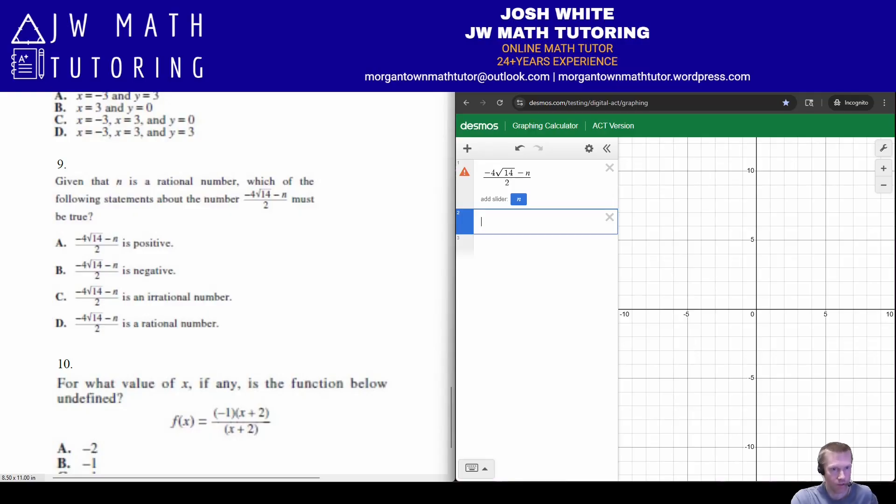
{"action": "type", "text": "n"}
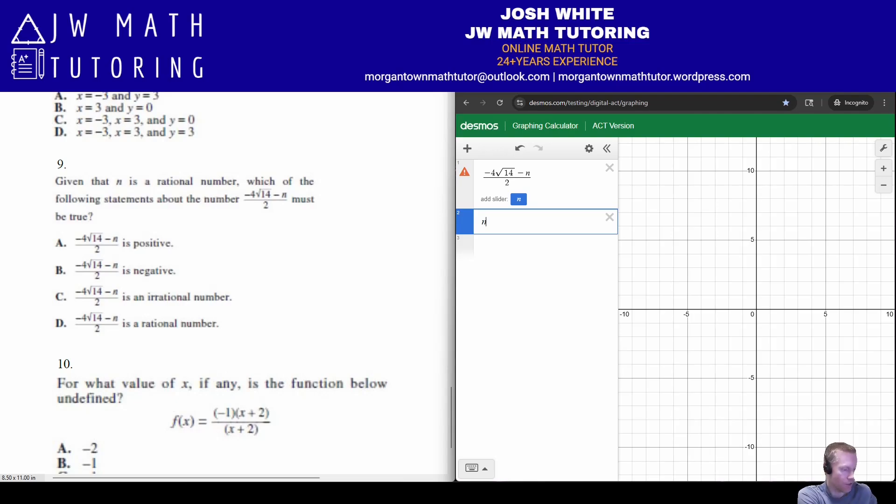
{"action": "type", "text": "="}
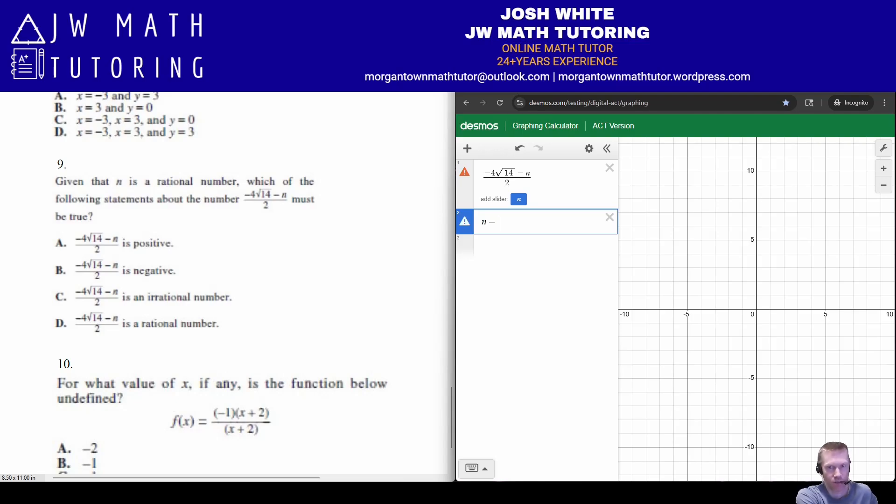
{"action": "type", "text": "2"}
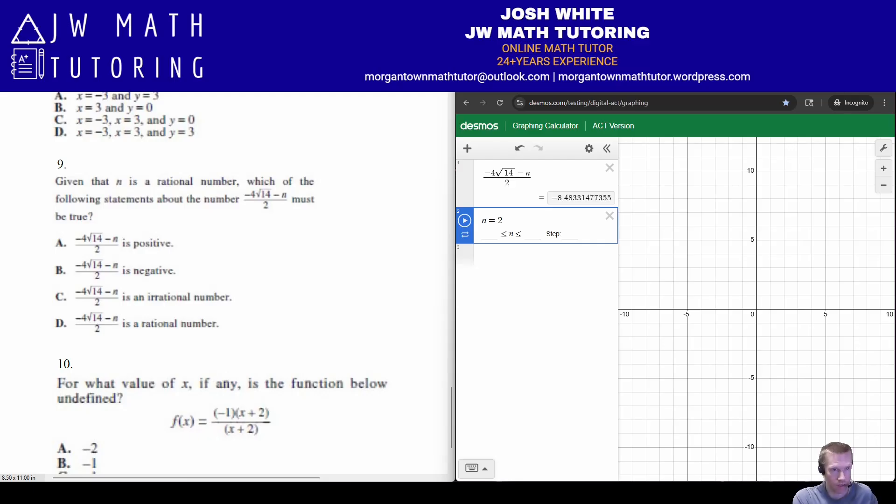
- Cross out choices A and D of question 9 on the worksheet
{"action": "mouse_move", "coordinate": [65, 248]}
{"action": "left_mouse_down"}
{"action": "mouse_move", "coordinate": [112, 239]}
{"action": "mouse_move", "coordinate": [179, 243]}
{"action": "left_mouse_up"}
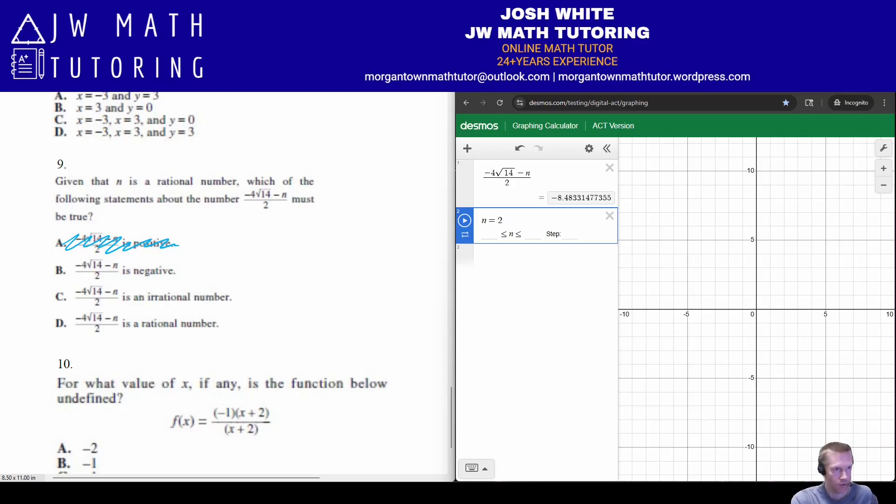
{"action": "left_click_drag", "start_coordinate": [51, 324], "coordinate": [215, 324]}
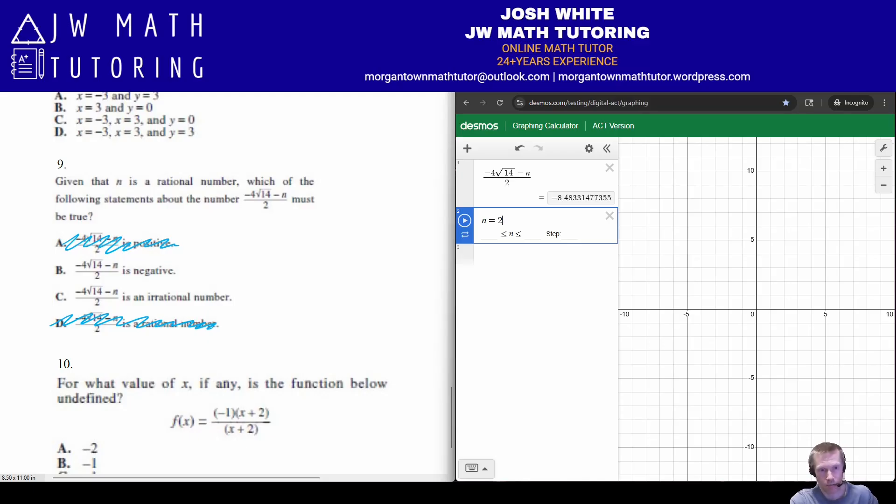
- Set the lower limit of the n slider to −30 and move n to −23.7
{"action": "key", "text": "Return"}
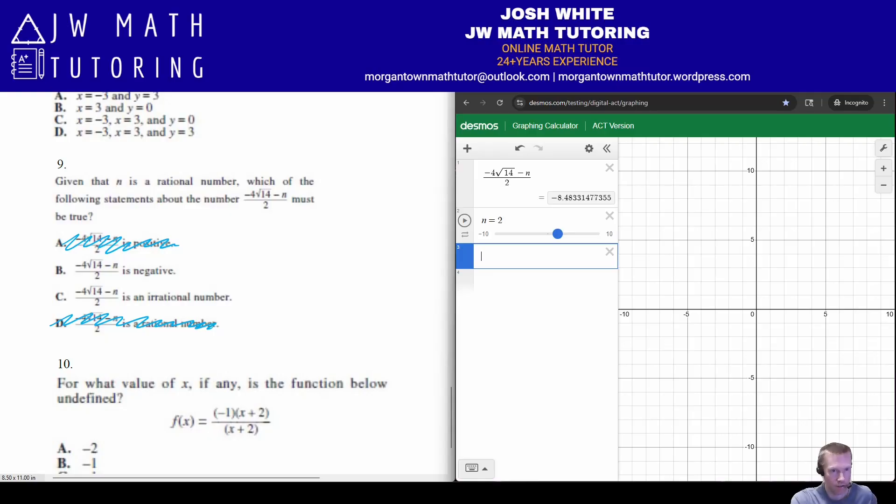
{"action": "left_click_drag", "start_coordinate": [557, 234], "coordinate": [495, 234]}
{"action": "left_click", "coordinate": [485, 234]}
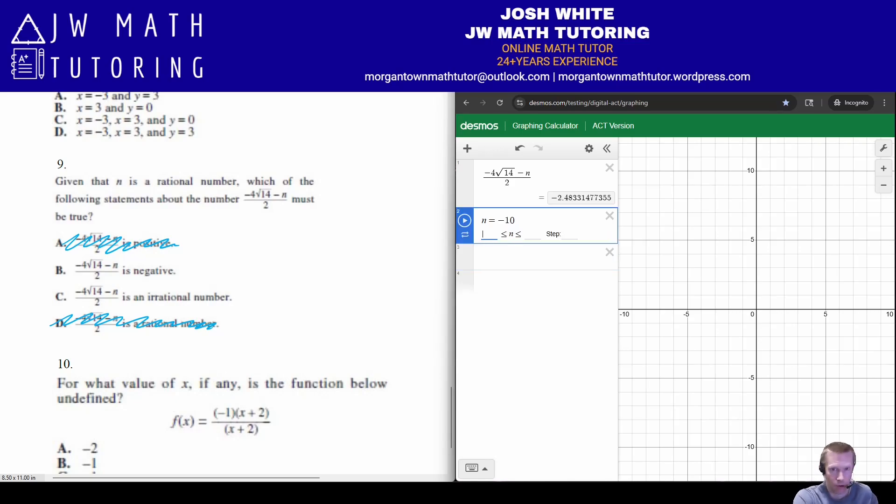
{"action": "type", "text": "-"}
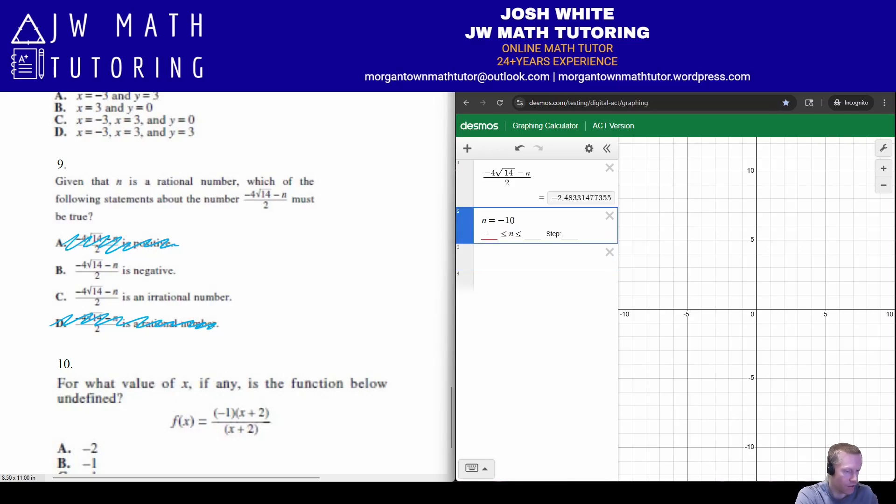
{"action": "type", "text": "30"}
{"action": "key", "text": "Return"}
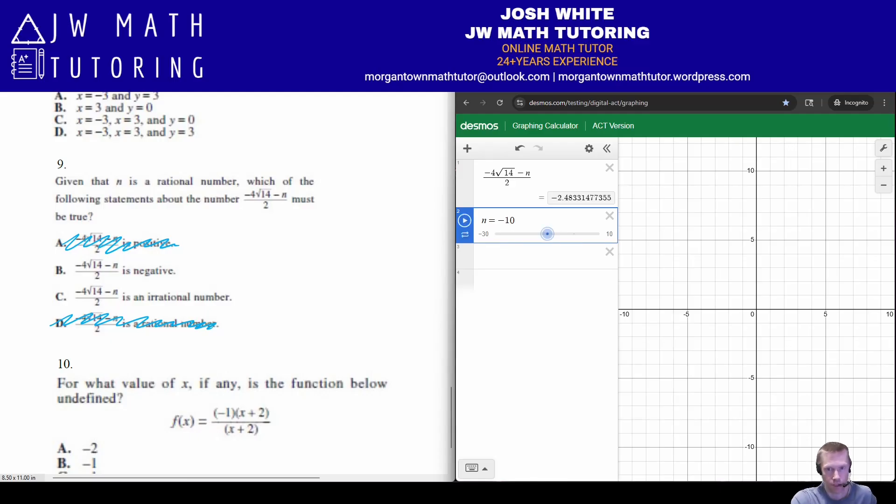
{"action": "left_click_drag", "start_coordinate": [548, 234], "coordinate": [512, 233]}
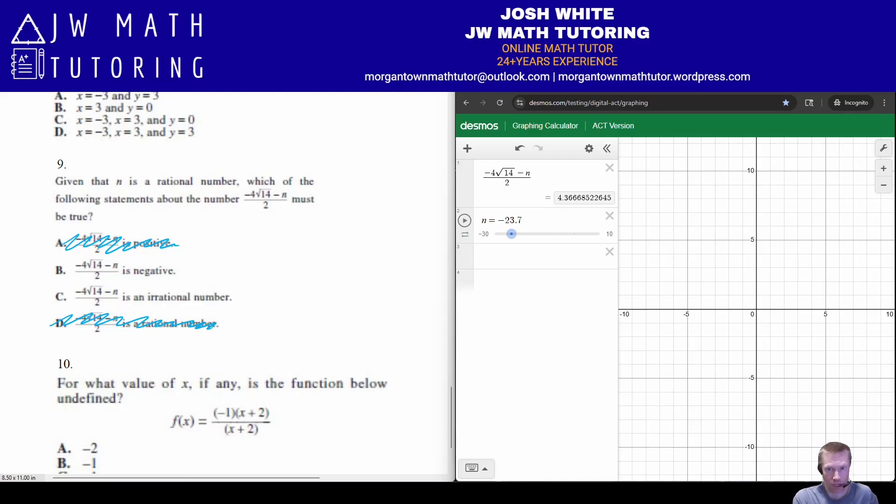
- Cross out choice B and circle choice C as the answer to question 9
{"action": "mouse_move", "coordinate": [45, 276]}
{"action": "left_mouse_down"}
{"action": "mouse_move", "coordinate": [79, 264]}
{"action": "mouse_move", "coordinate": [163, 267]}
{"action": "mouse_move", "coordinate": [89, 276]}
{"action": "left_mouse_up"}
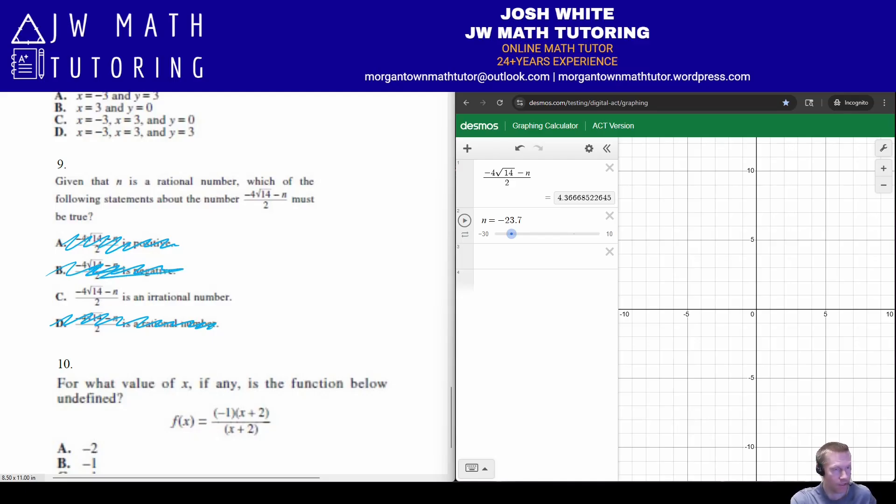
{"action": "mouse_move", "coordinate": [70, 279]}
{"action": "left_mouse_down"}
{"action": "mouse_move", "coordinate": [52, 310]}
{"action": "mouse_move", "coordinate": [218, 319]}
{"action": "mouse_move", "coordinate": [149, 276]}
{"action": "mouse_move", "coordinate": [63, 283]}
{"action": "left_mouse_up"}
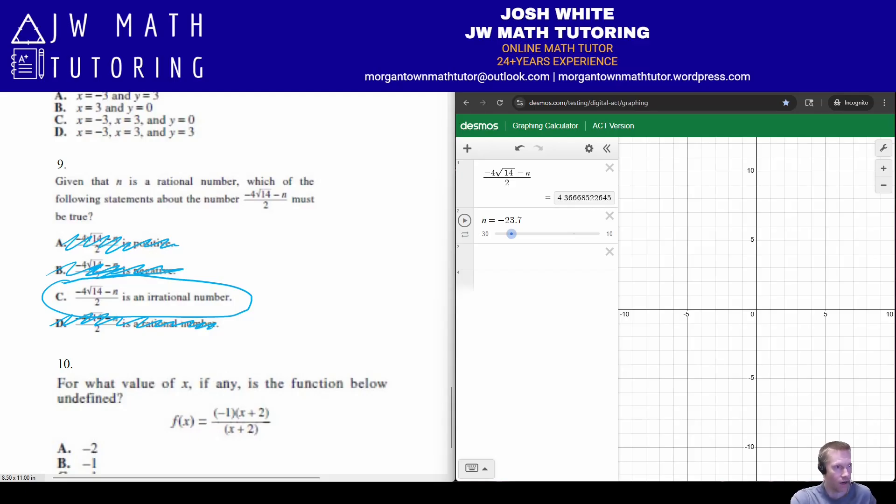
- Remove the worksheet markings and clear all expressions from the graph in preparation for question 10
{"action": "key", "text": "Escape"}
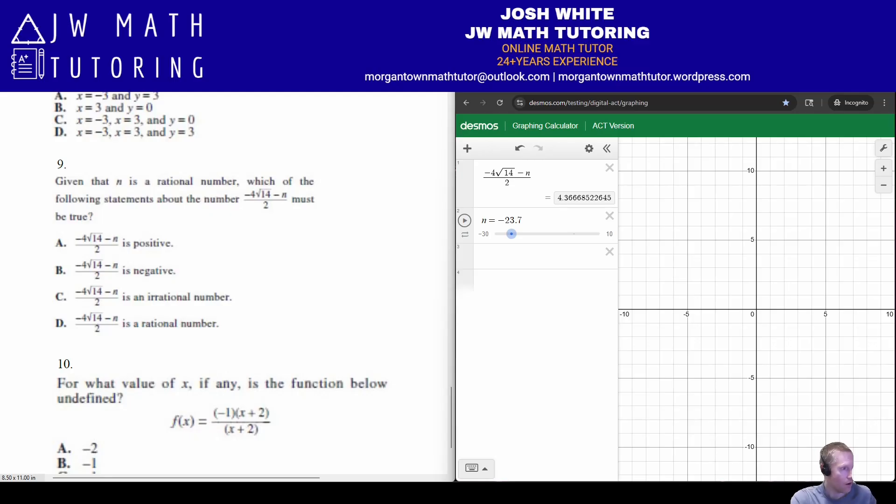
{"action": "scroll", "coordinate": [224, 280], "scroll_direction": "down", "scroll_amount": 3}
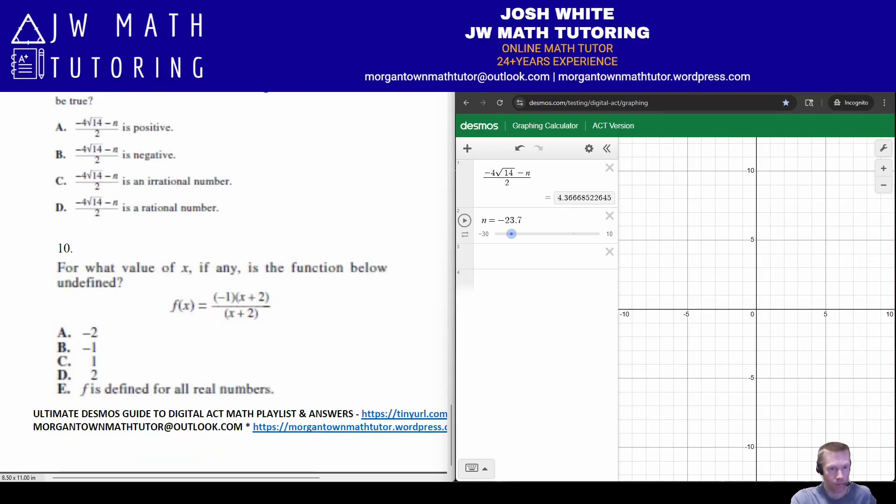
{"action": "left_click", "coordinate": [589, 148]}
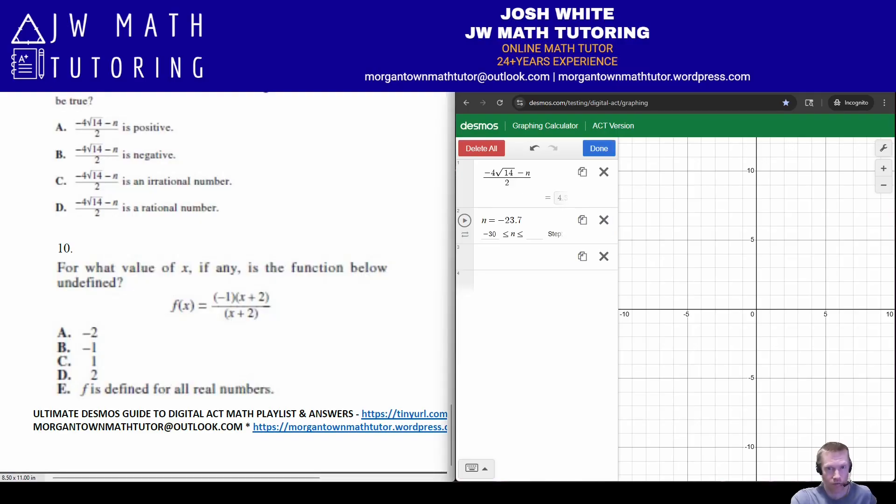
{"action": "left_click", "coordinate": [481, 148]}
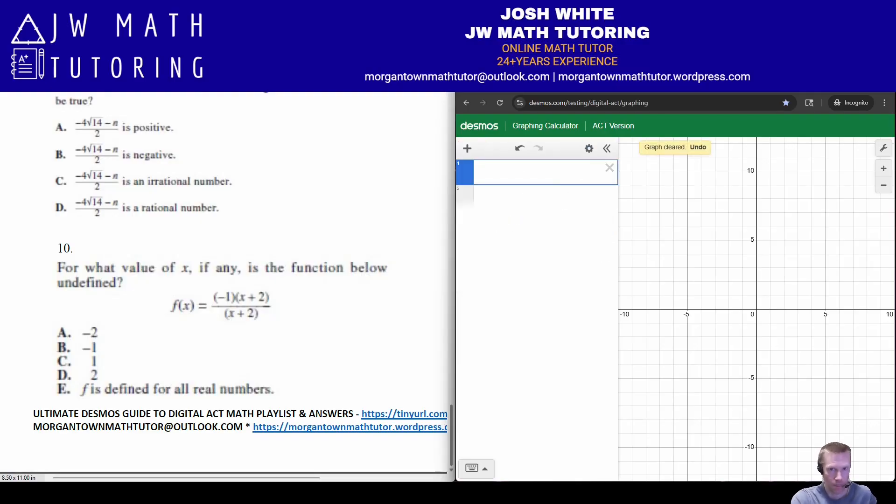
- Enter the question 10 function f(x) = −1(x+2)/(x+2) as the first expression
{"action": "type", "text": "f("}
{"action": "key", "text": "BackSpace"}
{"action": "key", "text": "BackSpace"}
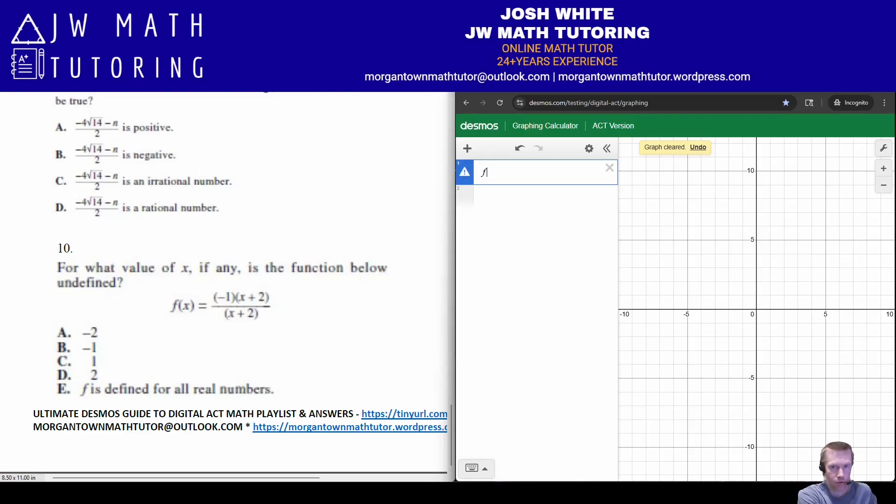
{"action": "type", "text": "f(x)="}
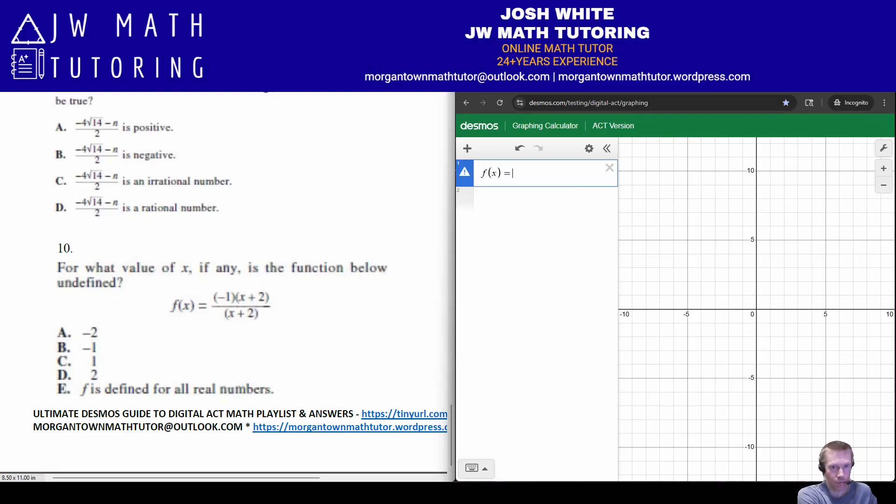
{"action": "type", "text": "/-1(x+2)/"}
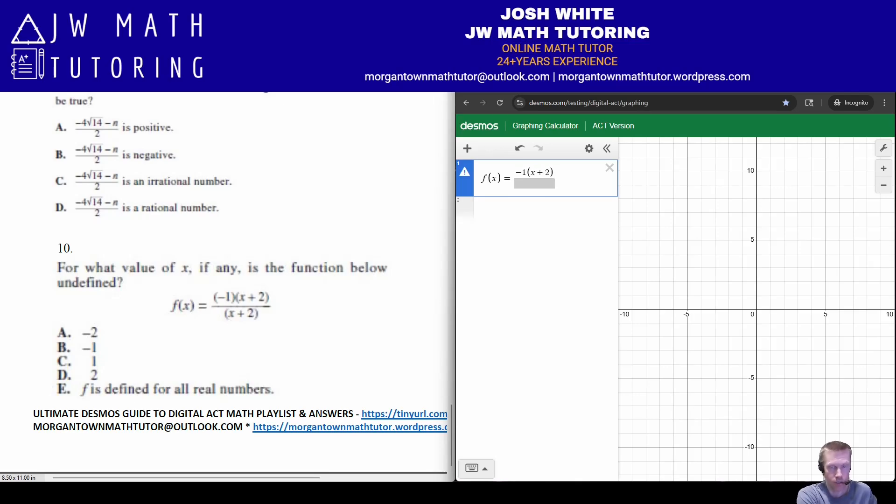
{"action": "key", "text": "Down"}
{"action": "type", "text": "("}
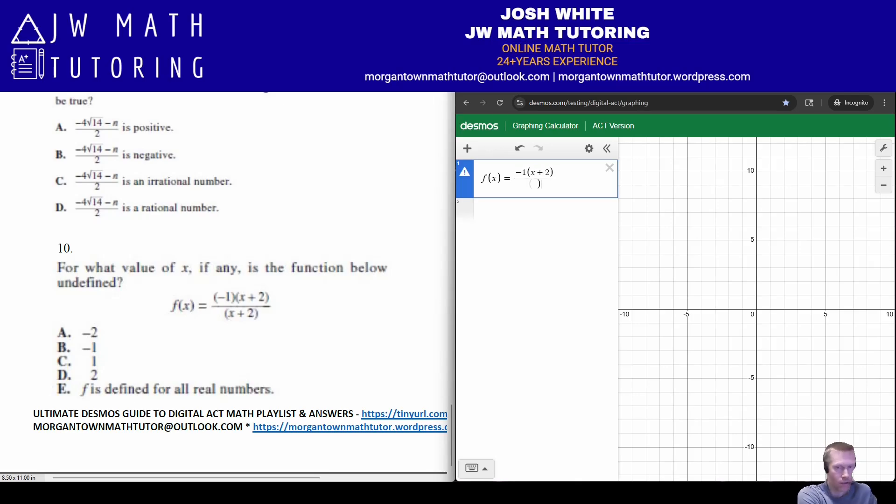
{"action": "type", "text": "x+2"}
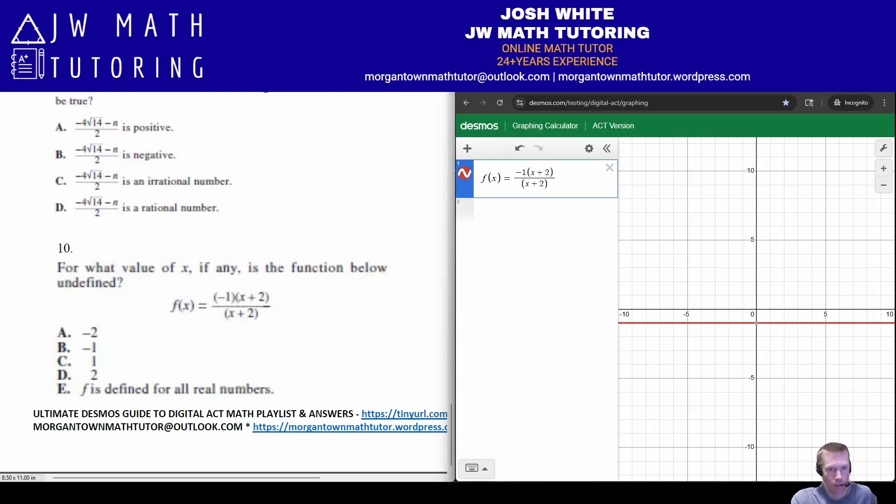
{"action": "key", "text": "Return"}
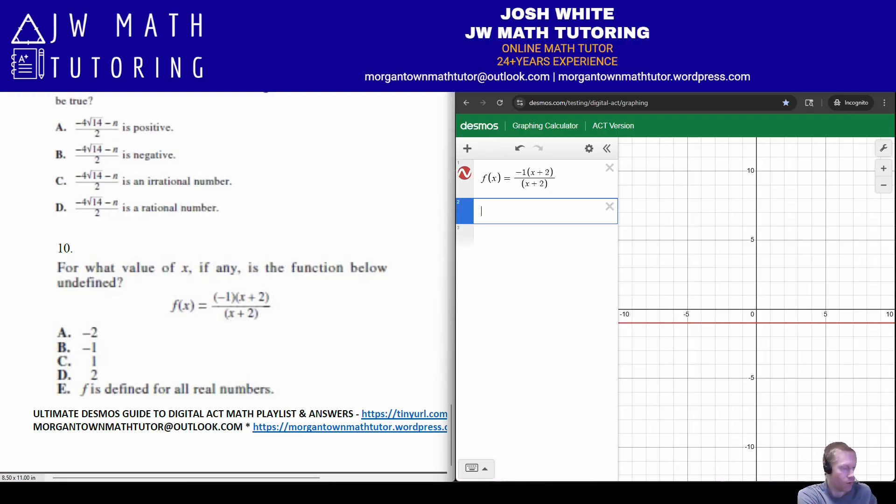
- Add the vertical lines x = −2, x = −1, x = 1 and x = 2 as separate expressions for the answer choices
{"action": "type", "text": "x=-2"}
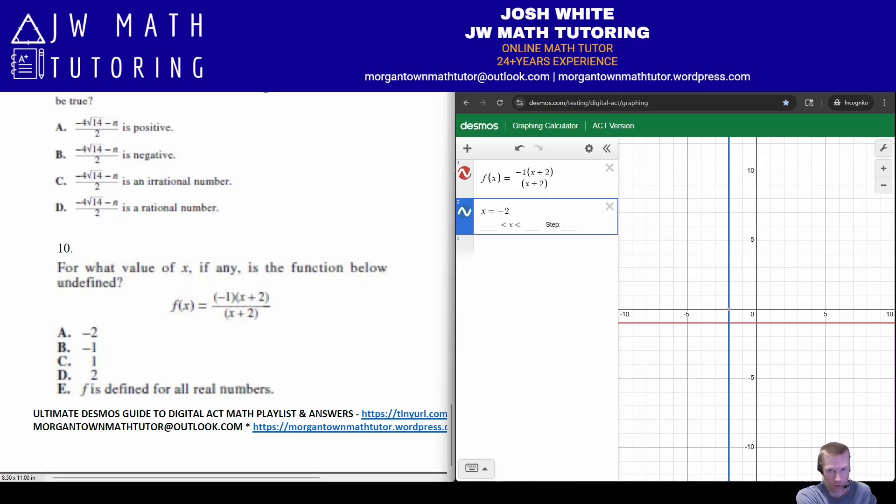
{"action": "key", "text": "Return"}
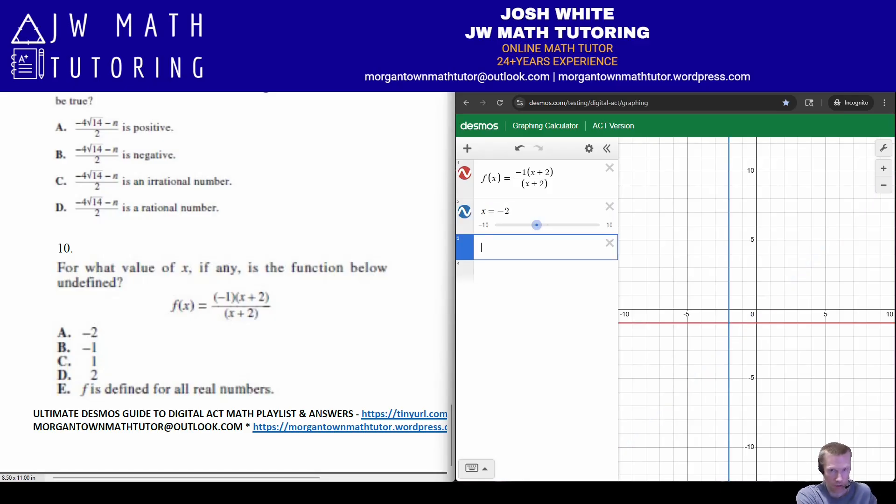
{"action": "type", "text": "x=-1"}
{"action": "key", "text": "Return"}
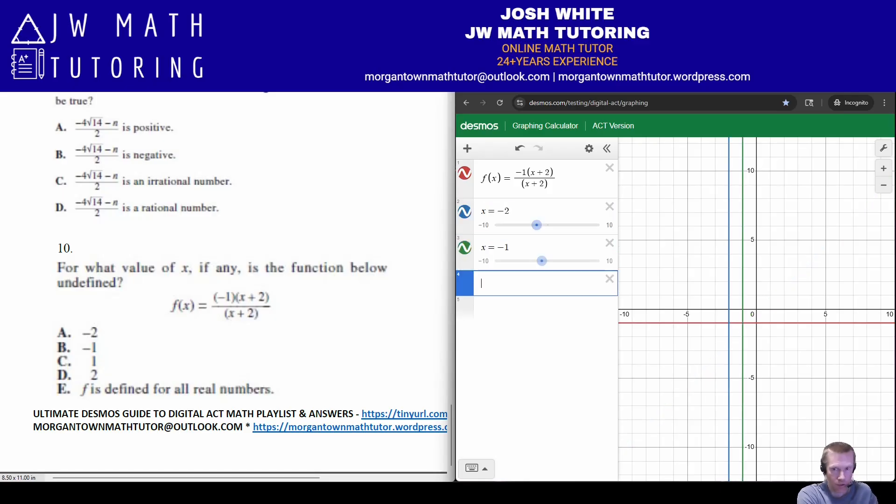
{"action": "type", "text": "x = 1"}
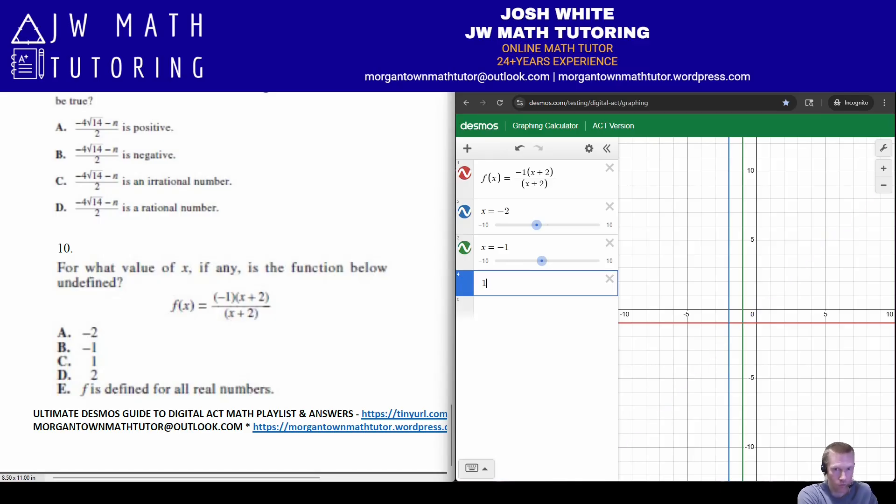
{"action": "key", "text": "Return"}
{"action": "type", "text": "x=2"}
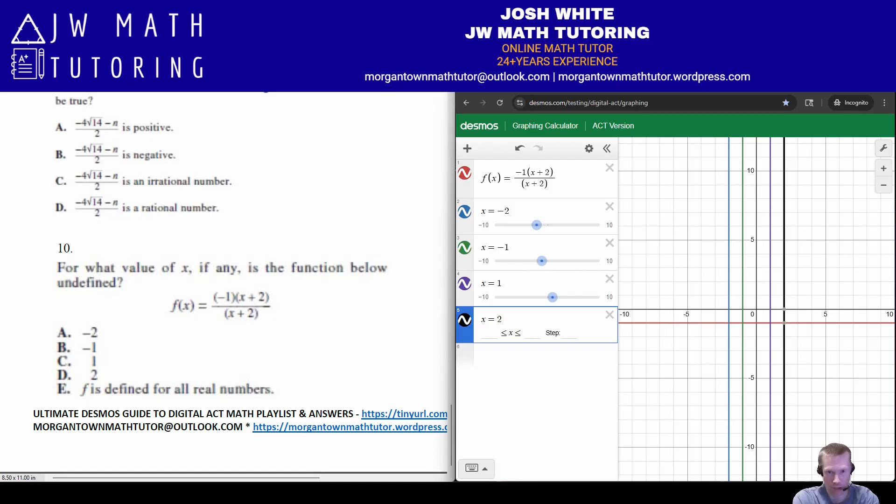
- Check the point where f(x) meets the line x = 2, and hide that line
{"action": "left_click", "coordinate": [784, 323]}
{"action": "left_click", "coordinate": [784, 323]}
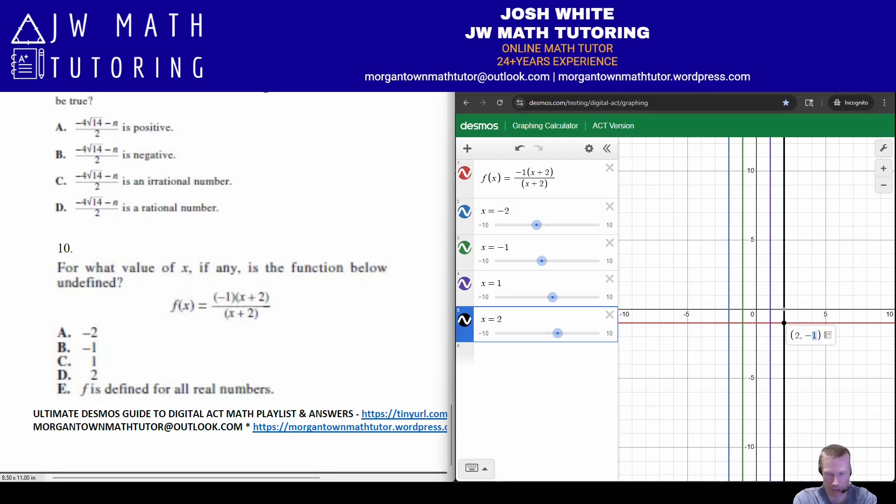
{"action": "left_click", "coordinate": [814, 335]}
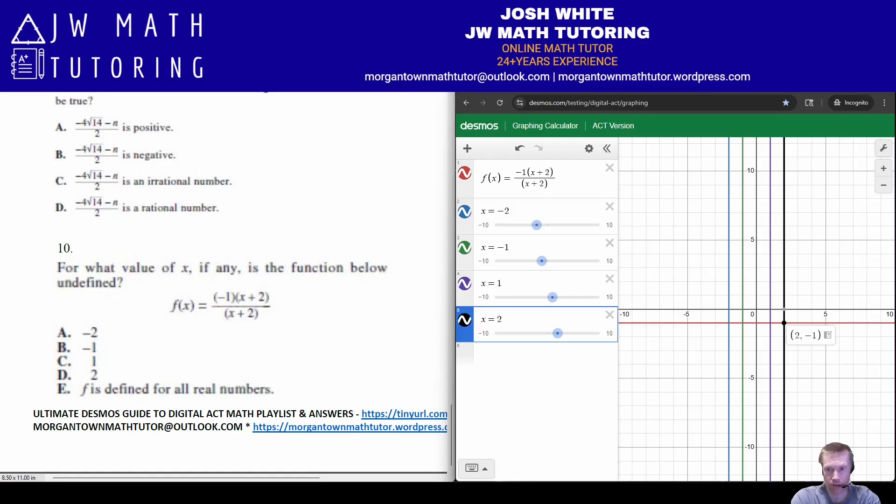
{"action": "double_click", "coordinate": [814, 335]}
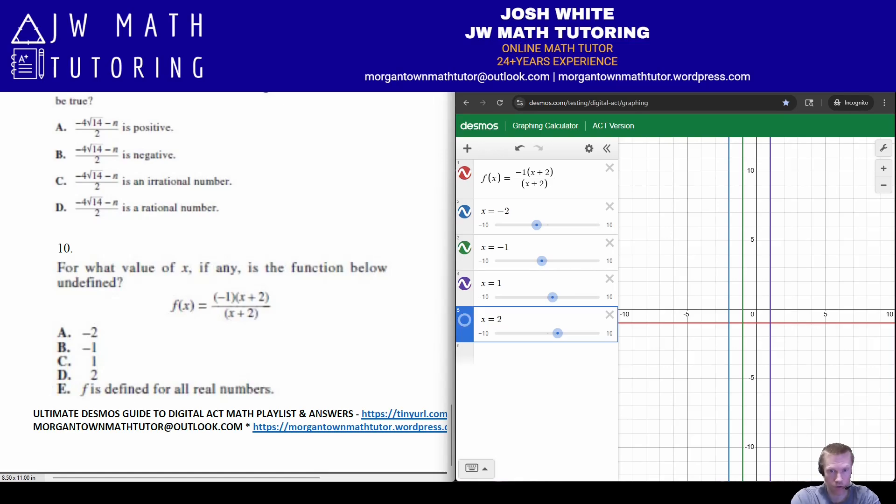
{"action": "left_click", "coordinate": [464, 320]}
- Check the points where f(x) meets the lines x = 1 and x = −1, hiding each line once checked
{"action": "left_click", "coordinate": [464, 284]}
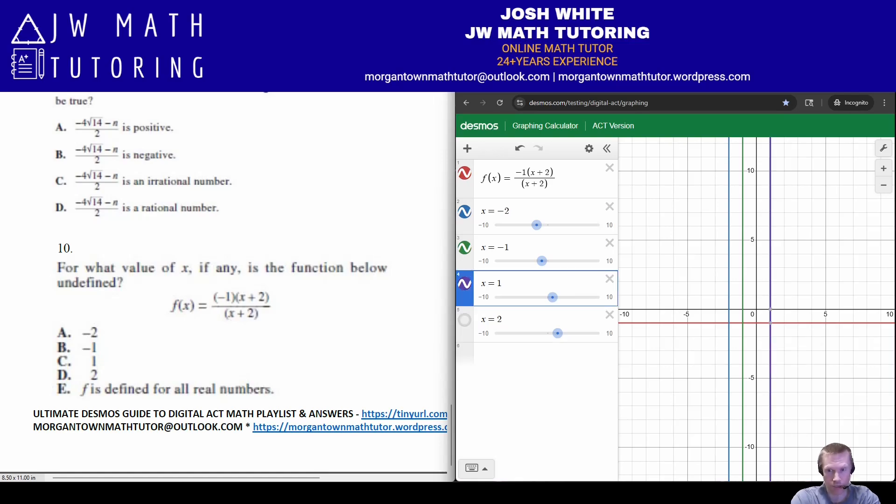
{"action": "left_click", "coordinate": [736, 323]}
{"action": "mouse_move", "coordinate": [771, 323]}
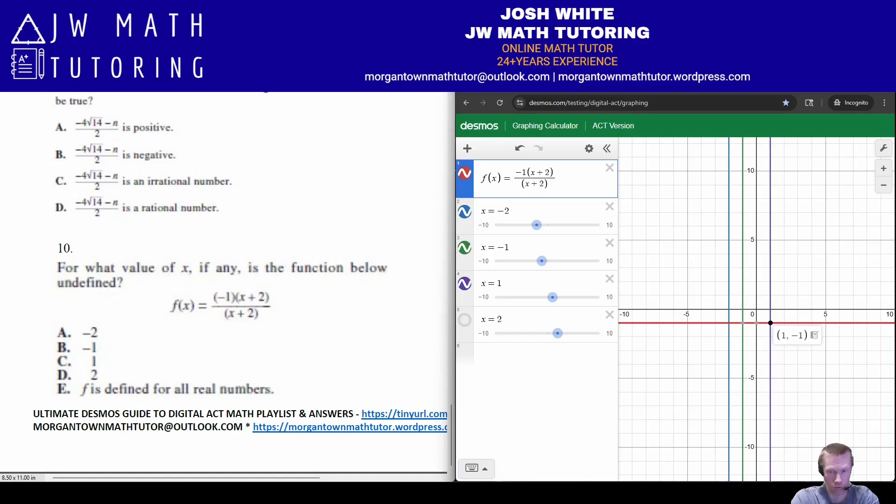
{"action": "double_click", "coordinate": [801, 336]}
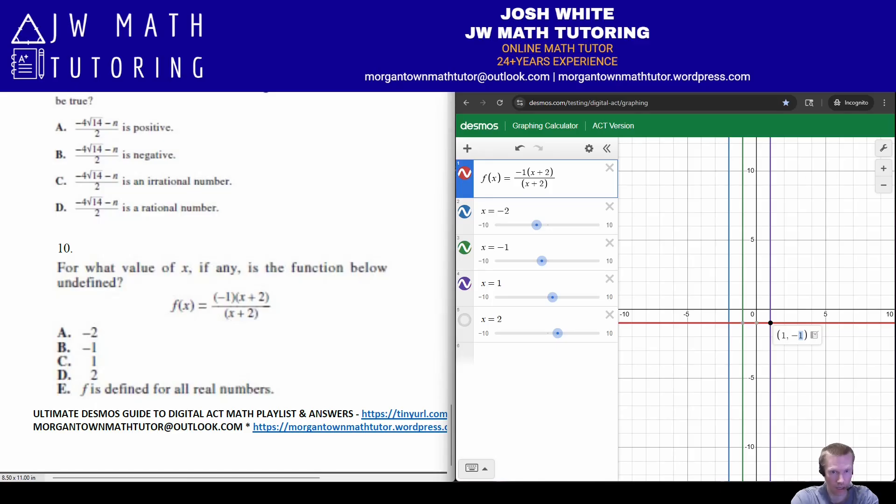
{"action": "left_click", "coordinate": [464, 283]}
{"action": "left_click", "coordinate": [743, 323]}
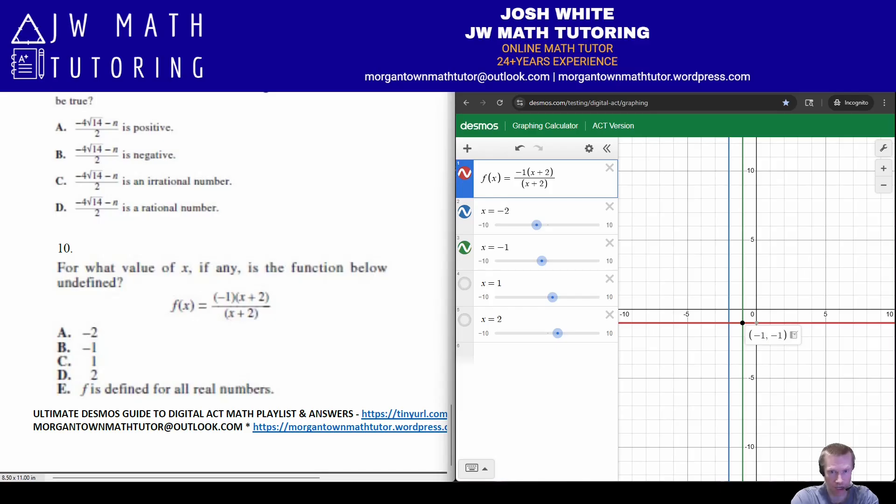
{"action": "left_click", "coordinate": [465, 248]}
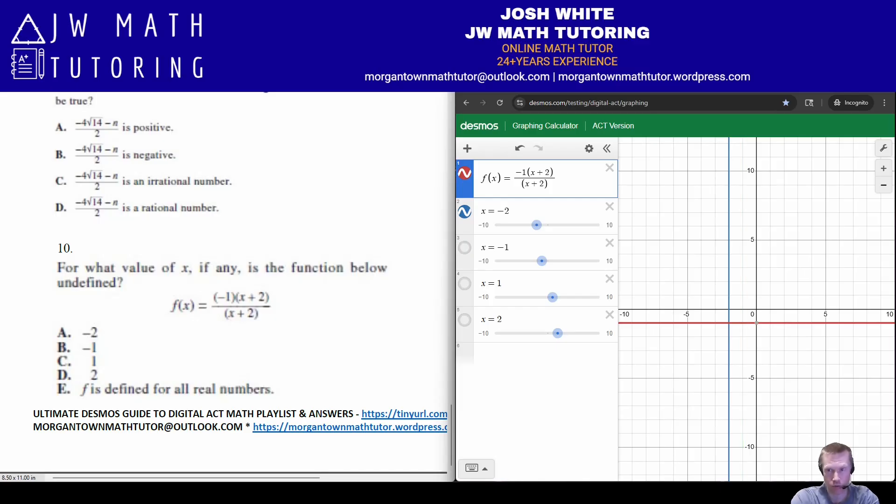
- Examine f(x) up close where it crosses the line x = −2, and circle choice A as the answer to question 10
{"action": "left_click", "coordinate": [883, 169]}
{"action": "left_click", "coordinate": [884, 169]}
{"action": "left_click_drag", "start_coordinate": [677, 387], "coordinate": [771, 288]}
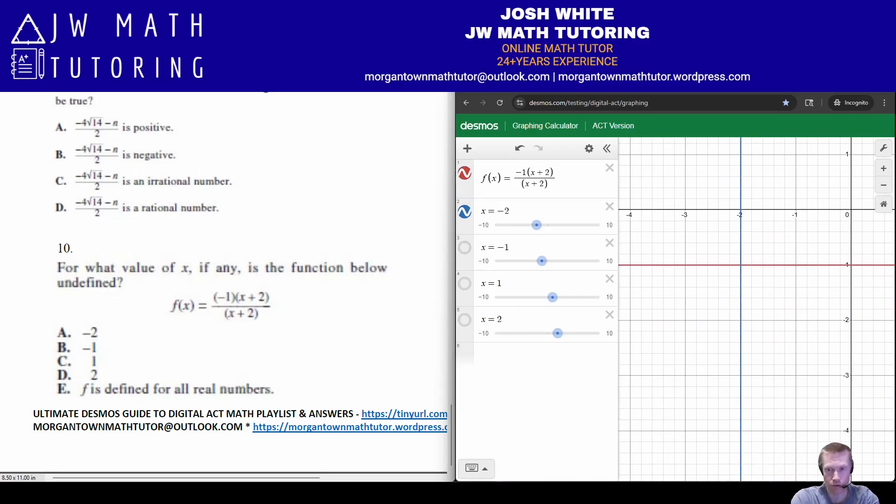
{"action": "left_click", "coordinate": [884, 168]}
{"action": "left_click_drag", "start_coordinate": [766, 243], "coordinate": [792, 303]}
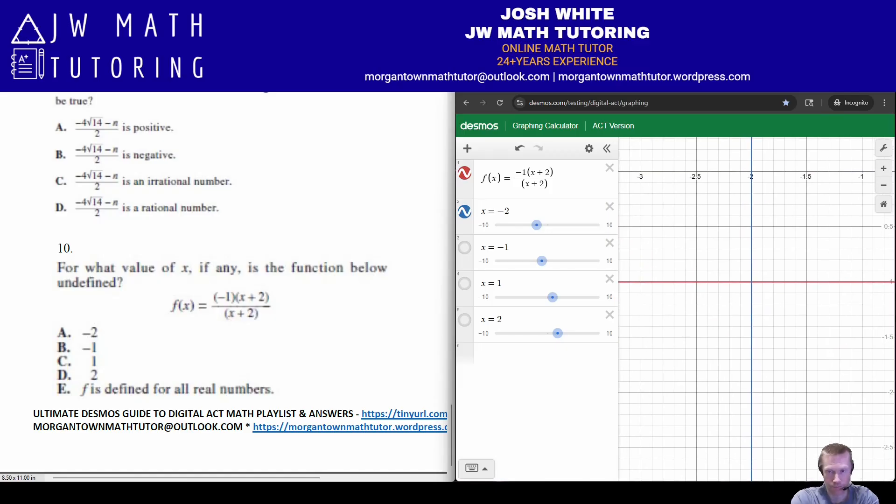
{"action": "left_click", "coordinate": [751, 283]}
{"action": "left_click", "coordinate": [751, 281]}
{"action": "left_click", "coordinate": [752, 286]}
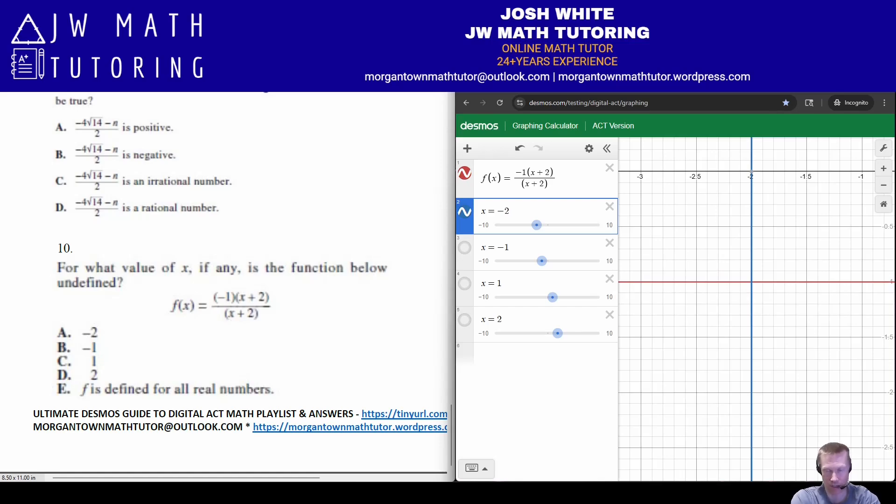
{"action": "left_click", "coordinate": [757, 281]}
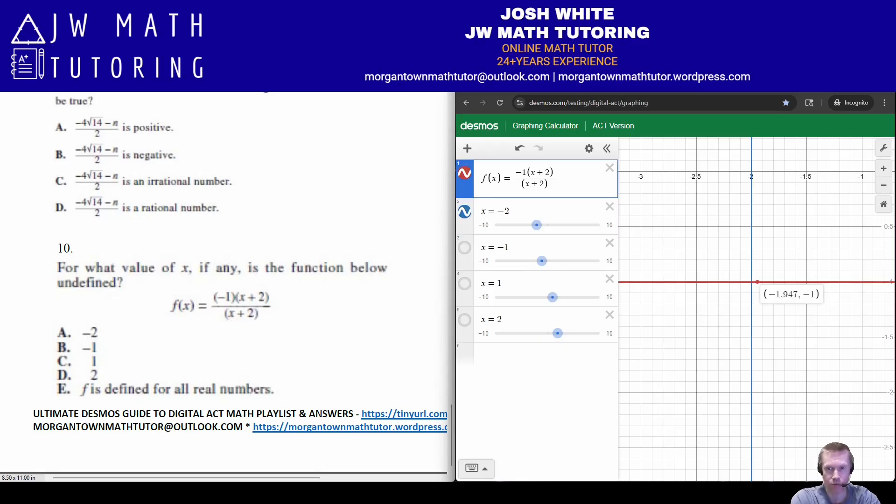
{"action": "left_click_drag", "start_coordinate": [757, 282], "coordinate": [752, 282]}
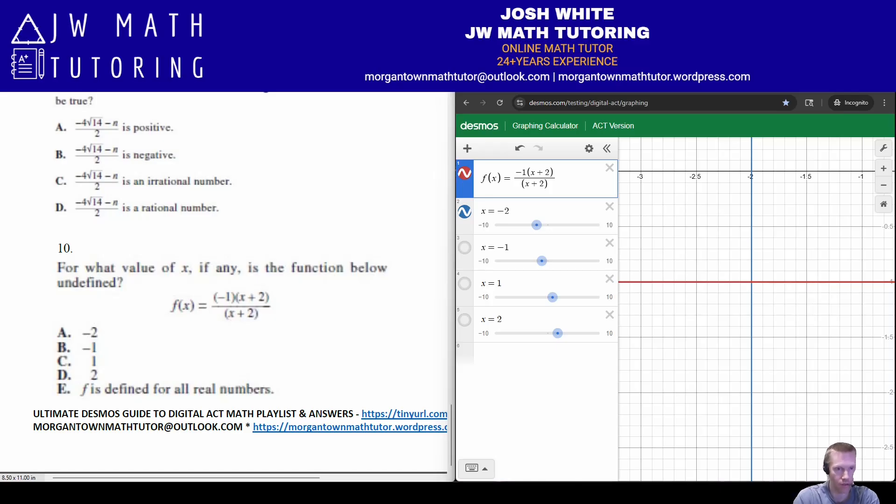
{"action": "mouse_move", "coordinate": [90, 319]}
{"action": "left_mouse_down"}
{"action": "mouse_move", "coordinate": [81, 318]}
{"action": "mouse_move", "coordinate": [111, 340]}
{"action": "mouse_move", "coordinate": [89, 321]}
{"action": "left_mouse_up"}
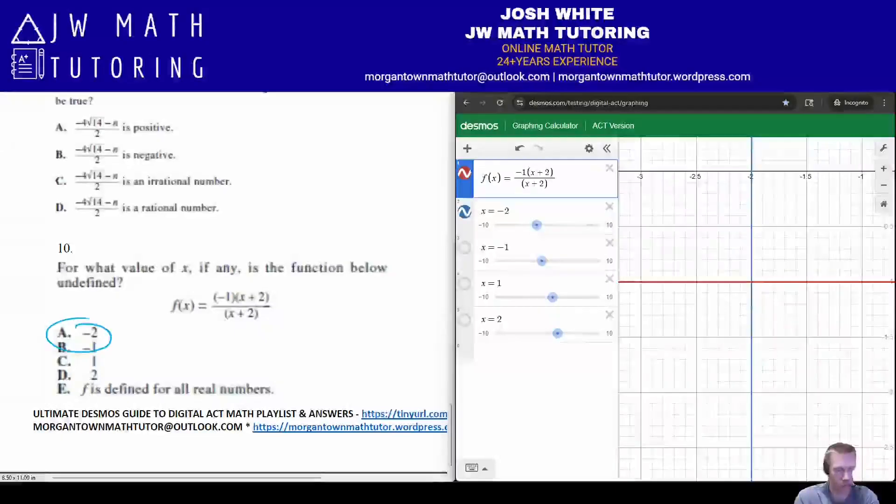